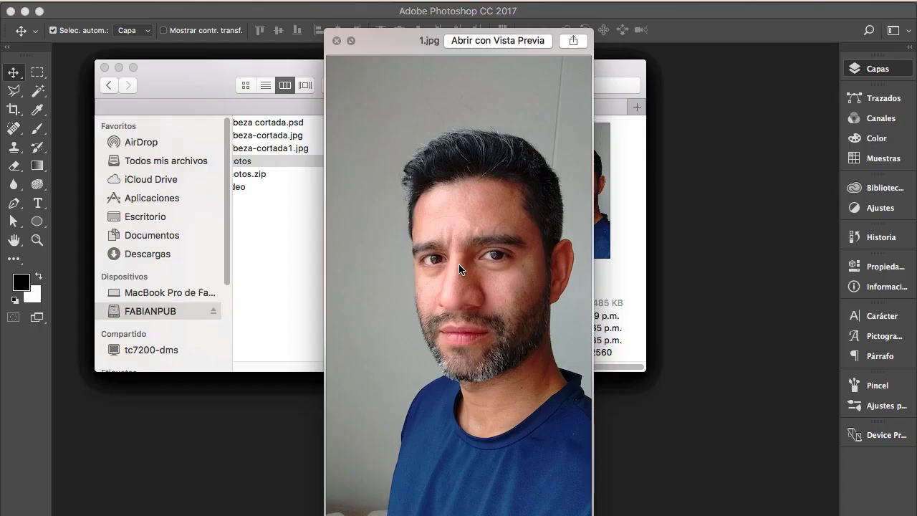
- View the portrait photo 1.jpg full screen in Quick Look
left_click(351, 40)
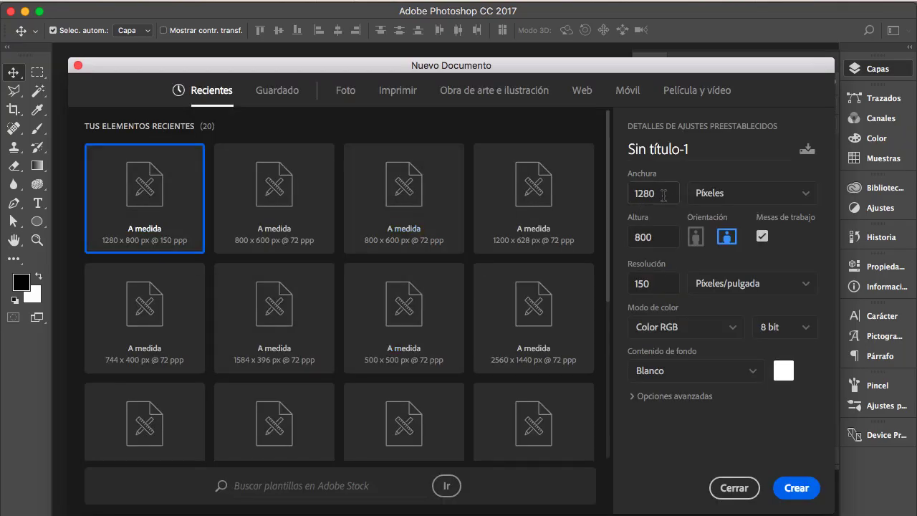
- Keep 1280 × 800 px at 150 ppi, name the document 'cabeza cortada' and create it
double_click(632, 192)
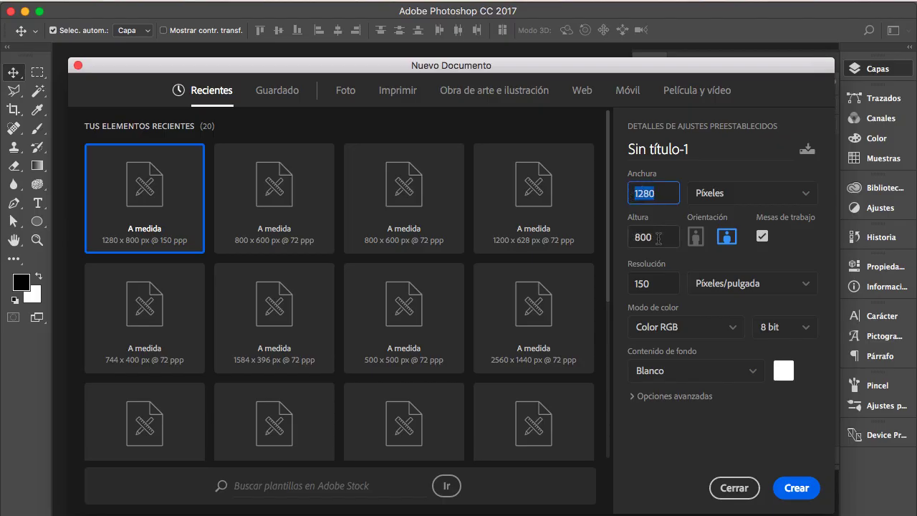
key("Tab")
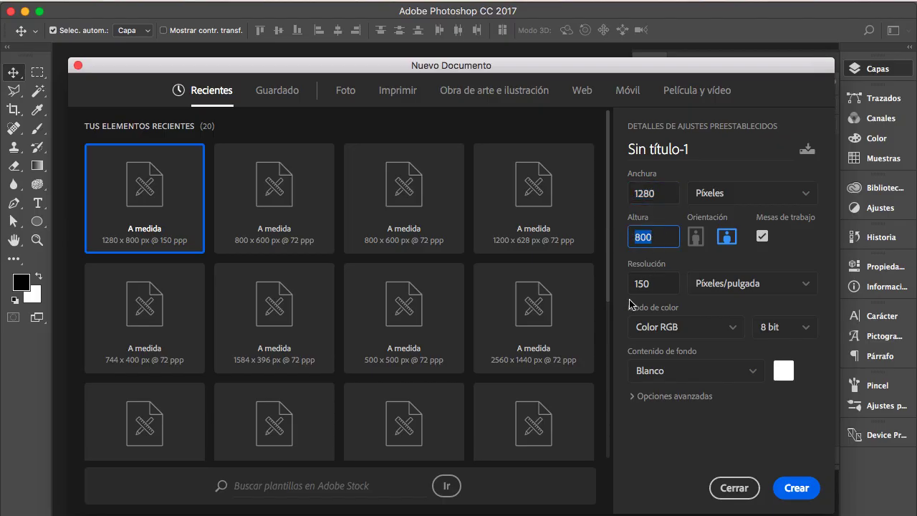
key("Tab")
key("Tab")
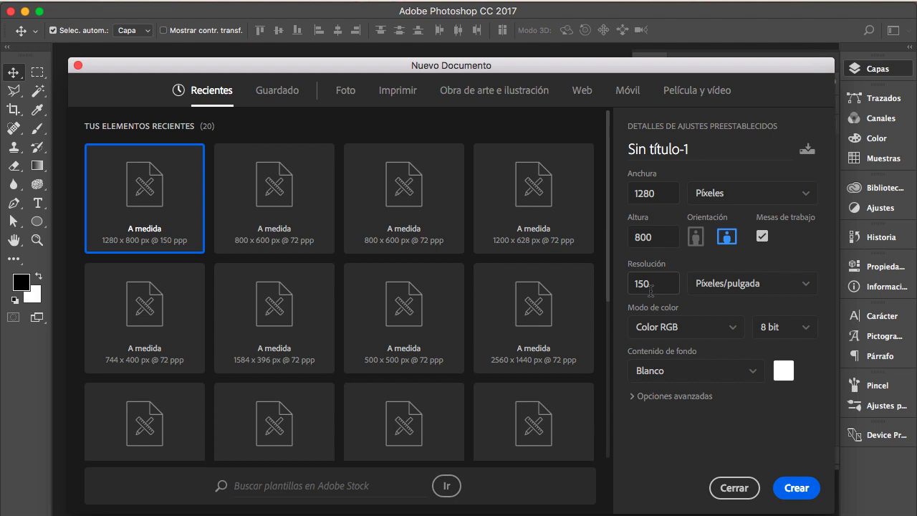
left_click_drag(657, 284, 628, 285)
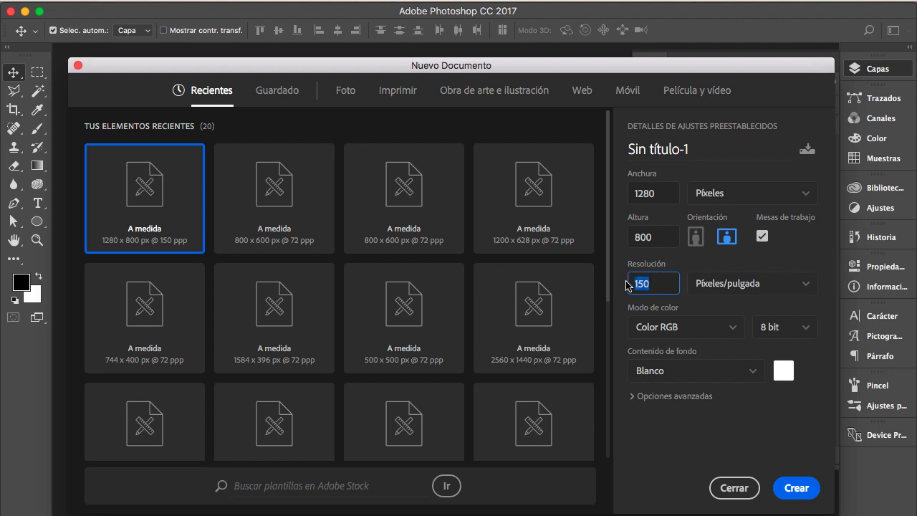
left_click(665, 284)
triple_click(666, 149)
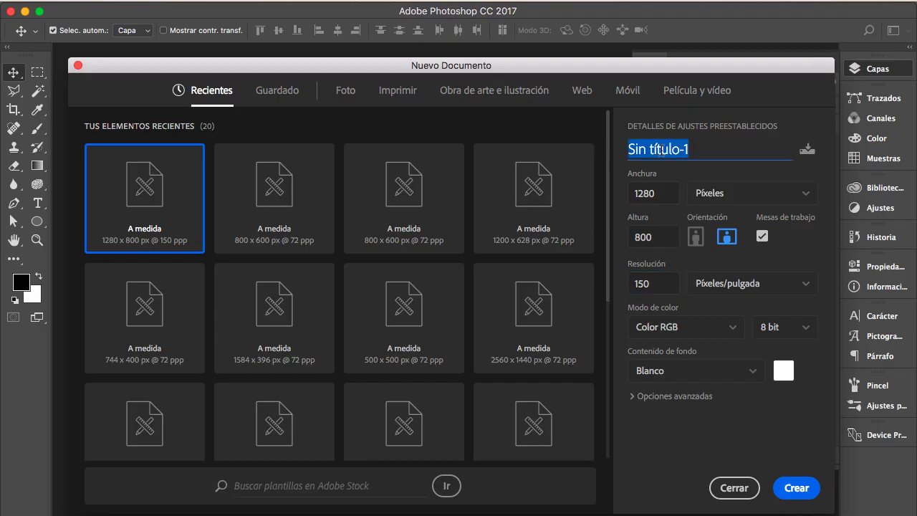
type("cabeza cortada")
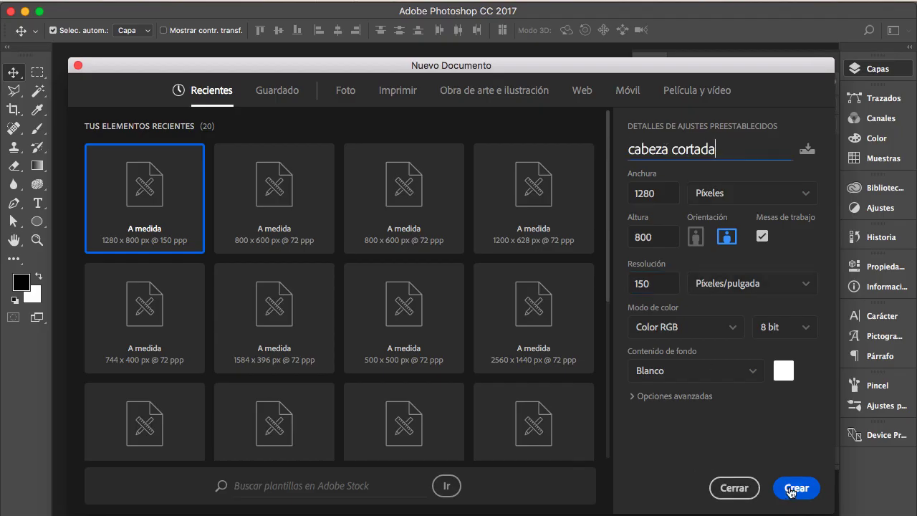
left_click(796, 488)
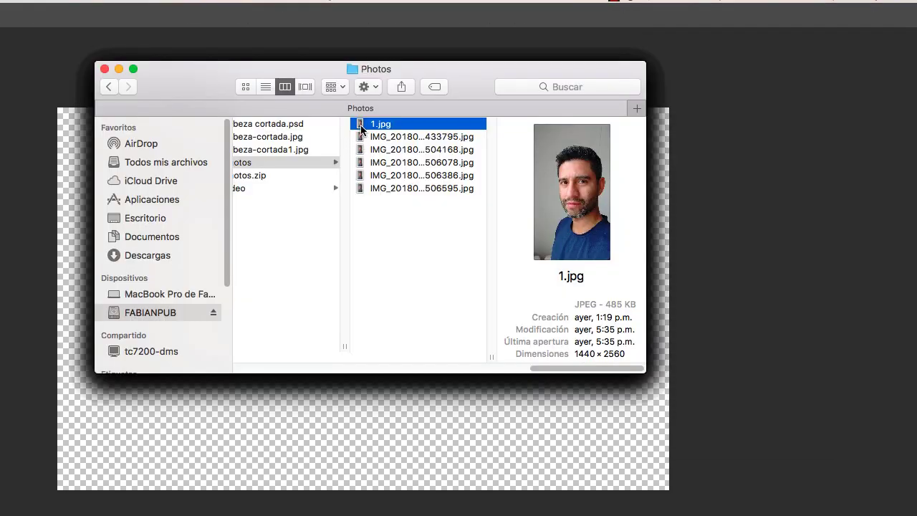
- Place 1.jpg on the canvas, scale it to about 21% and move it down to fill the height
mouse_move(362, 123)
left_mouse_down()
mouse_move(409, 427)
mouse_move(371, 332)
left_mouse_up()
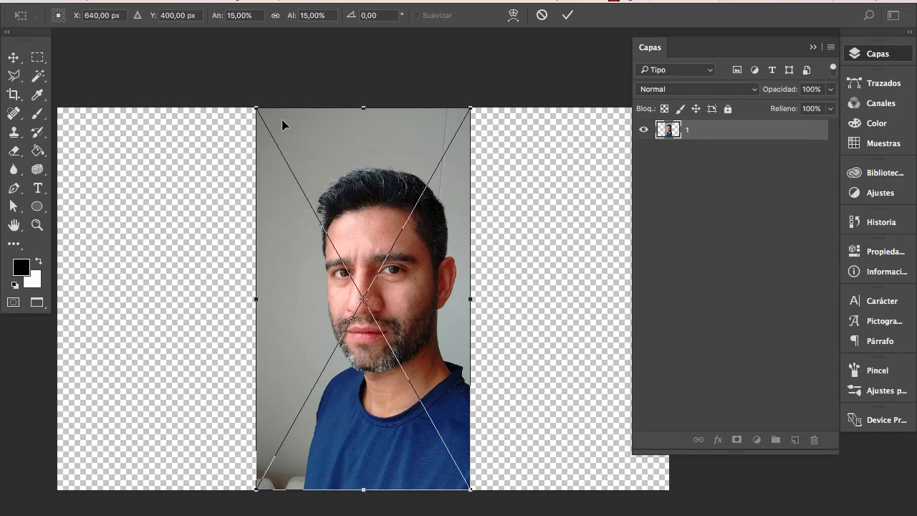
scroll(333, 199, "up", 3)
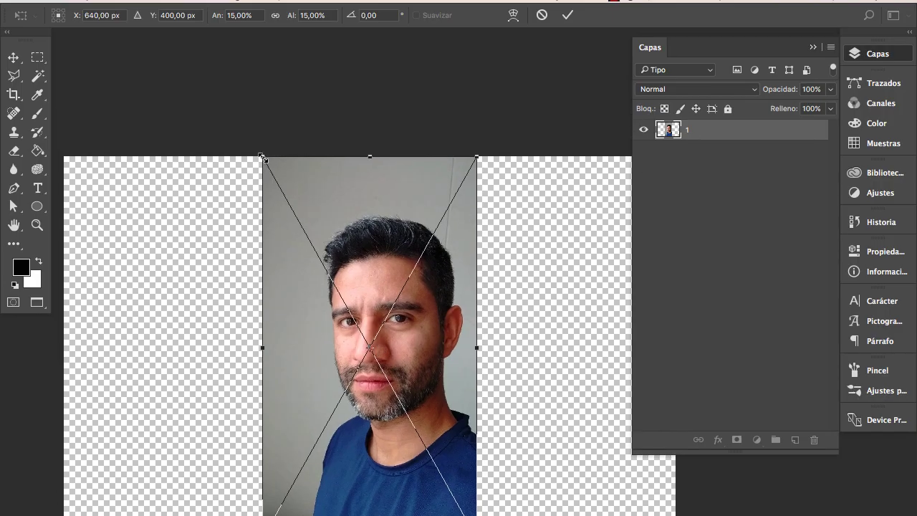
left_click_drag(262, 157, 181, 94)
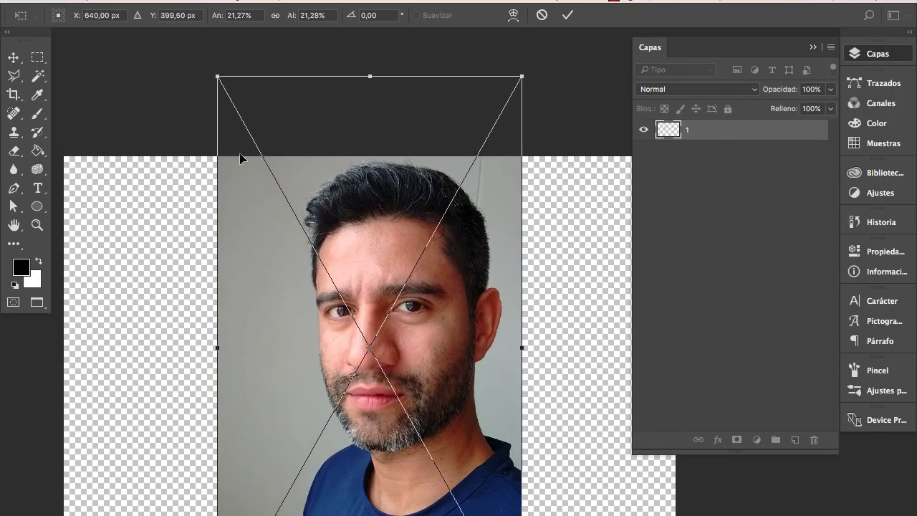
left_click_drag(354, 182, 353, 211)
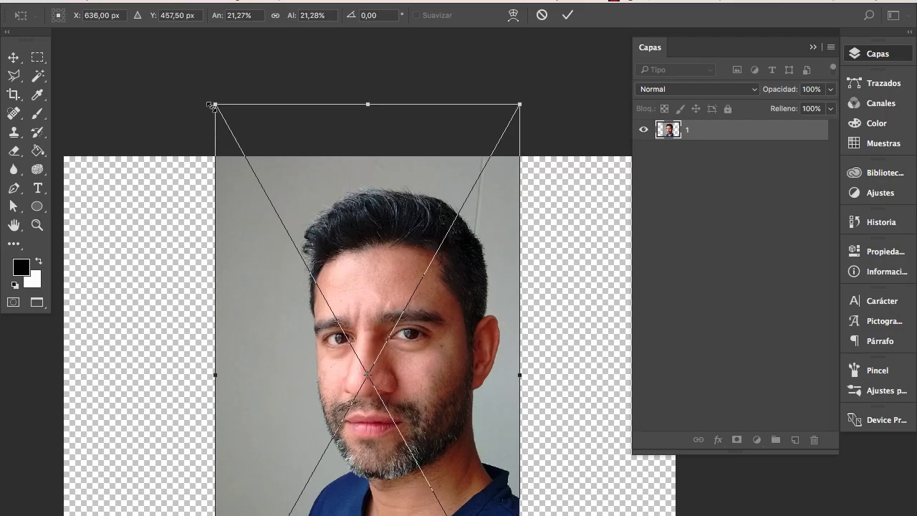
key("Return")
scroll(393, 308, "down", 5)
scroll(395, 191, "up", 2)
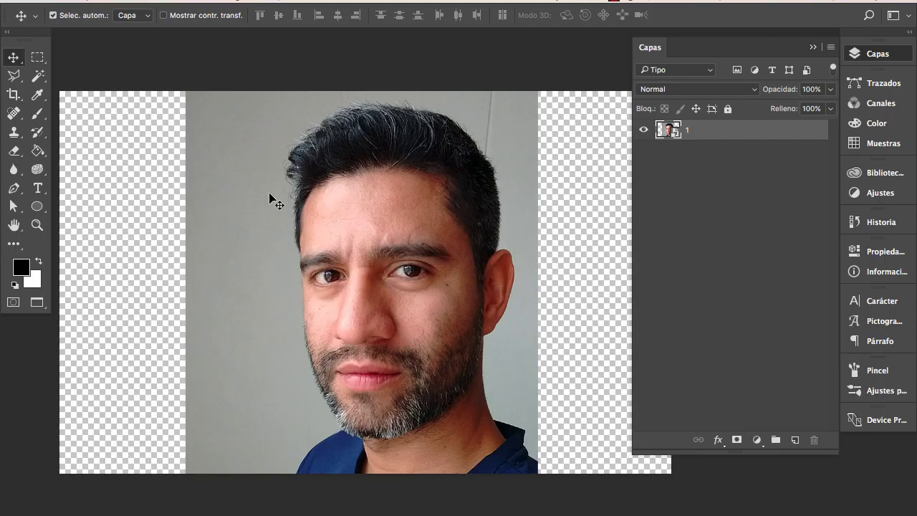
- Open Color Range (Gama de colores) and sample the grey background behind the head
left_click(355, 1)
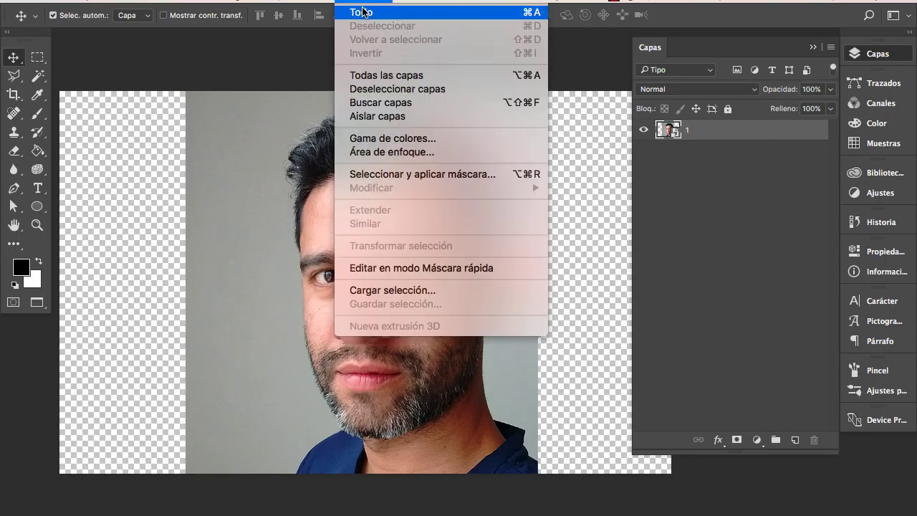
left_click(458, 138)
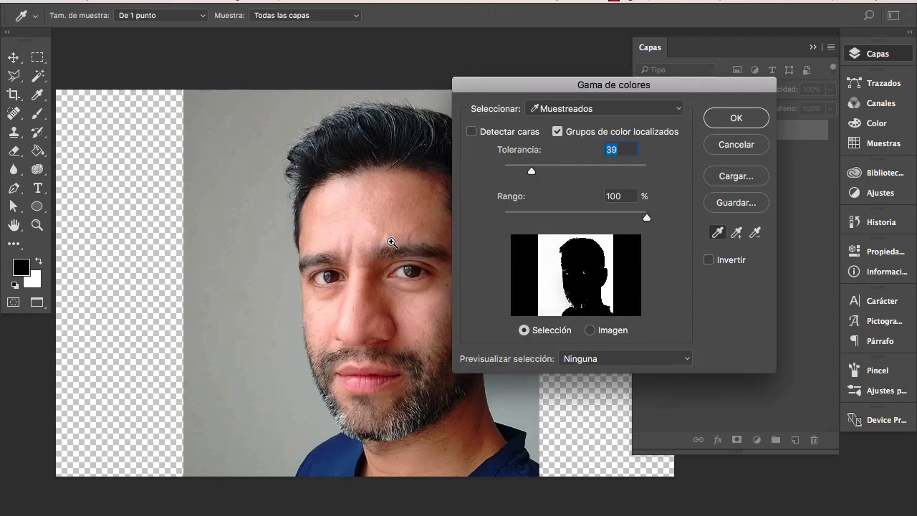
left_click(392, 242, "ctrl")
left_click(334, 208, "alt")
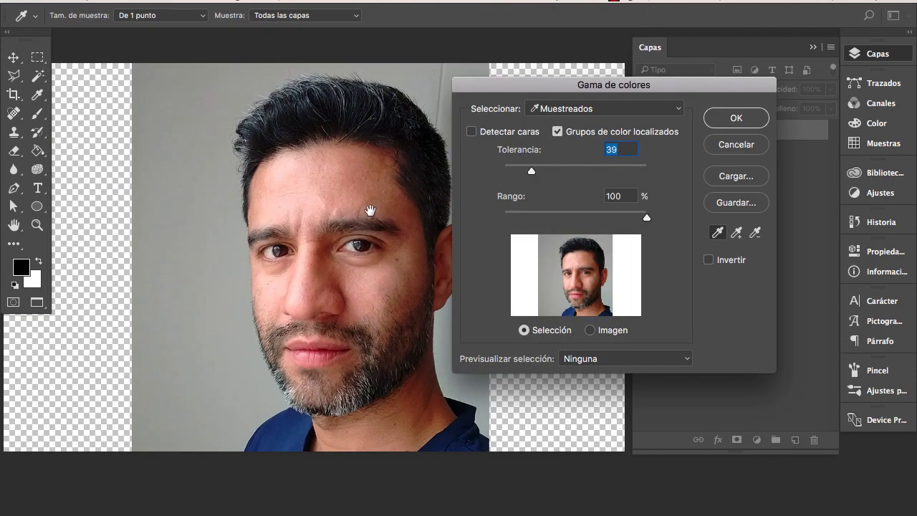
left_click_drag(370, 210, 324, 210)
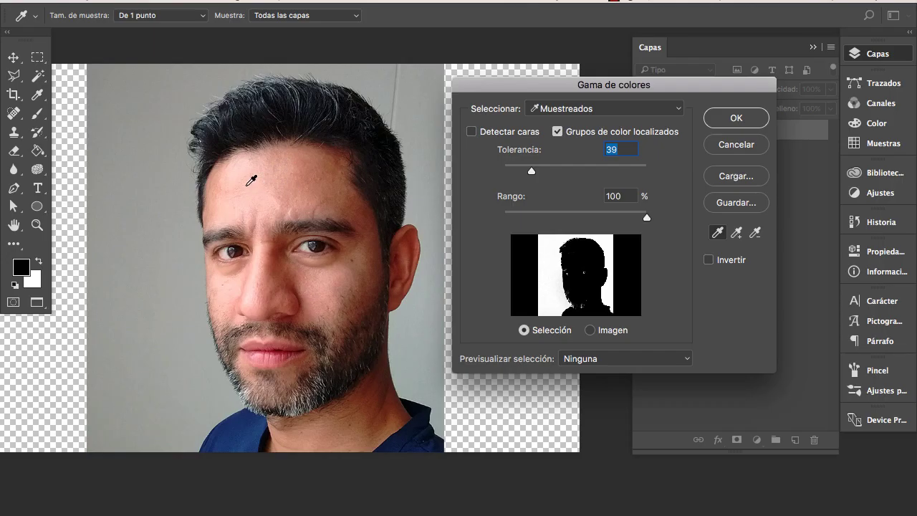
left_click(250, 181)
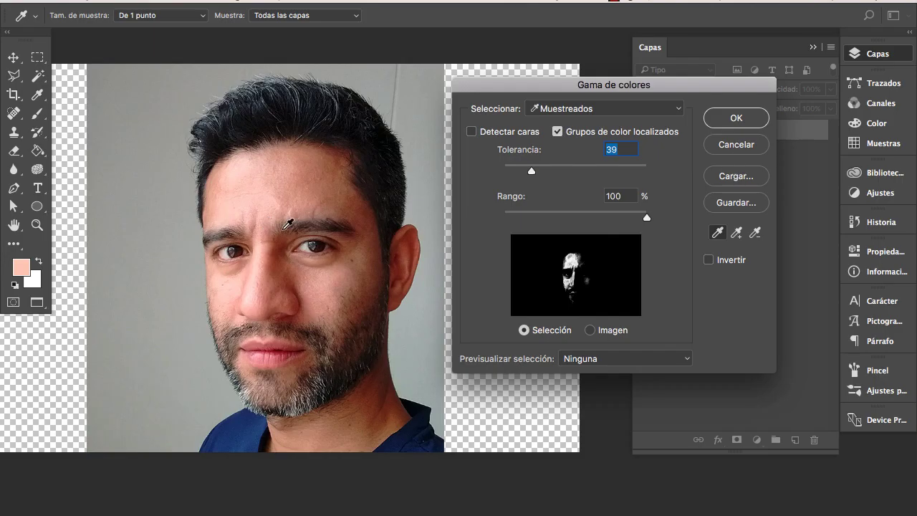
left_click(149, 179)
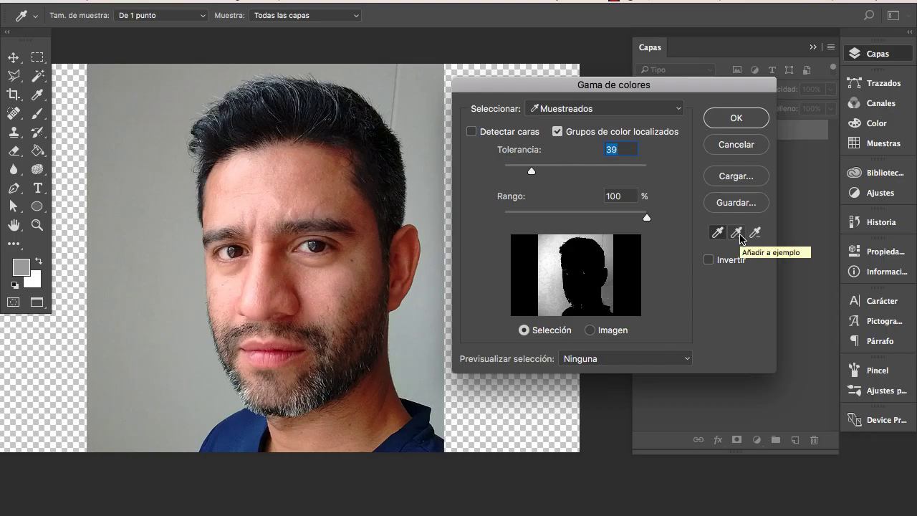
- Add more grey wall areas to the sample and accept the selection at tolerance 39
left_click(738, 234)
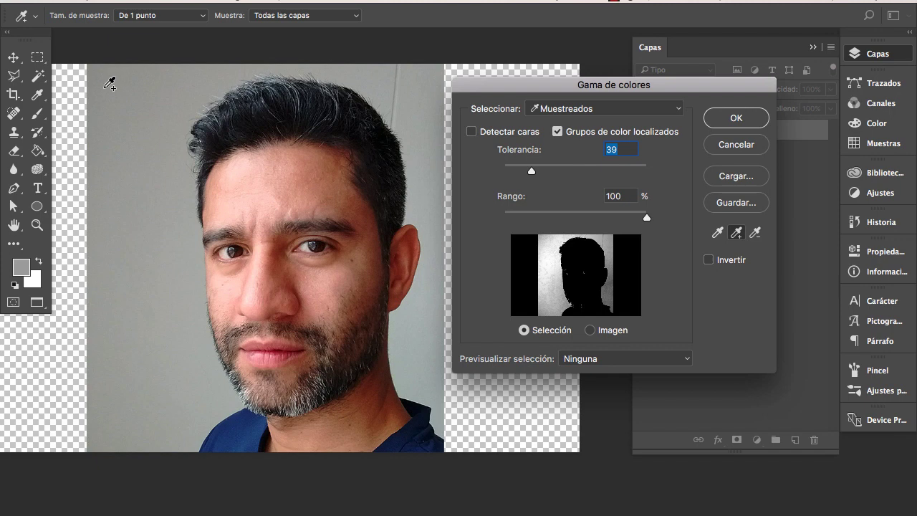
left_click(109, 86)
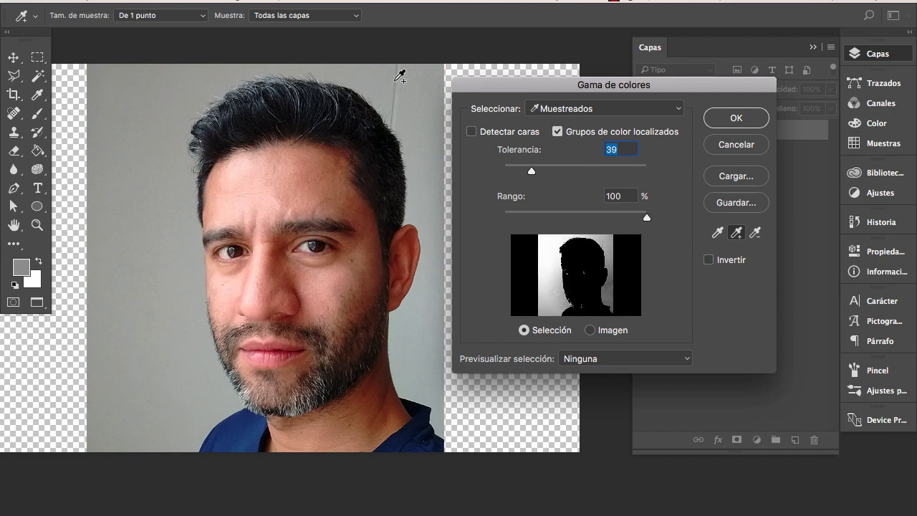
left_click(401, 76)
left_click(433, 231)
left_click(434, 351)
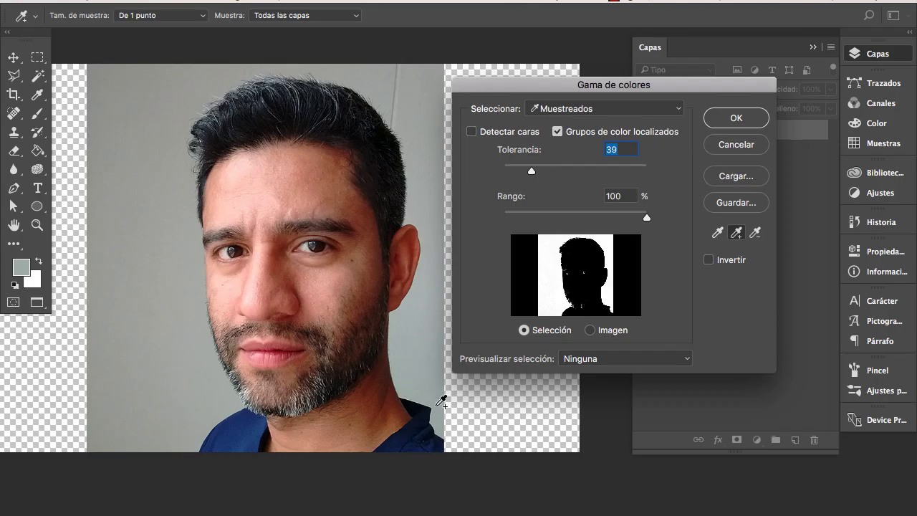
left_click(170, 444)
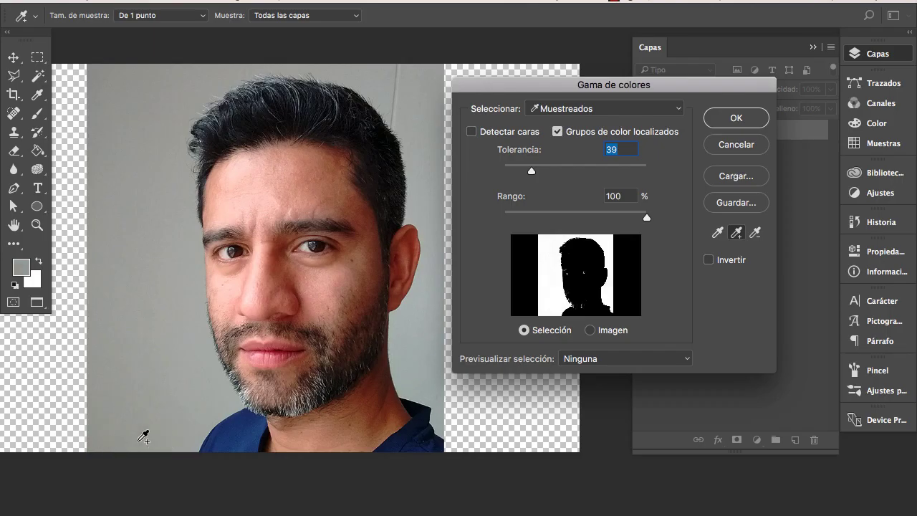
left_click(139, 444)
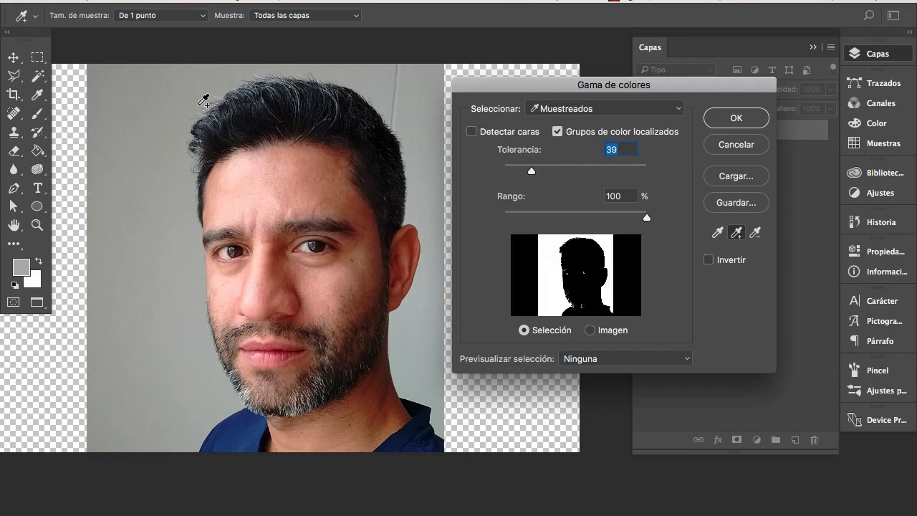
left_click(218, 77)
left_click(724, 126)
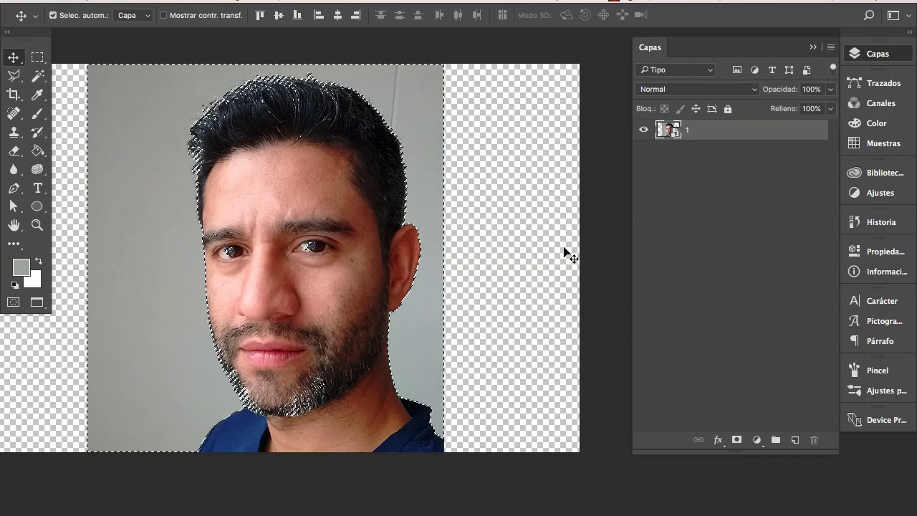
left_click(297, 289, "super")
left_click_drag(303, 148, 375, 268)
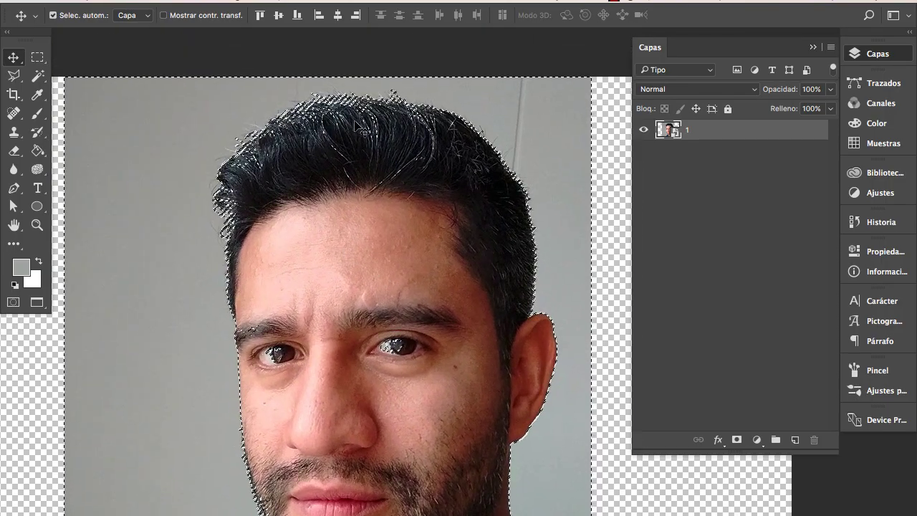
left_click(315, 350, "super")
scroll(317, 389, "down", 5)
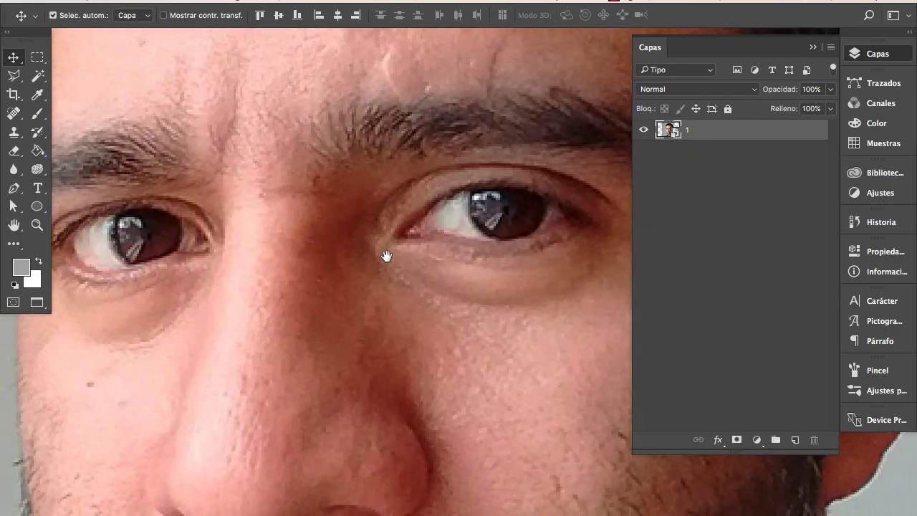
scroll(389, 256, "down", 5)
scroll(415, 201, "down", 4)
scroll(358, 332, "down", 3)
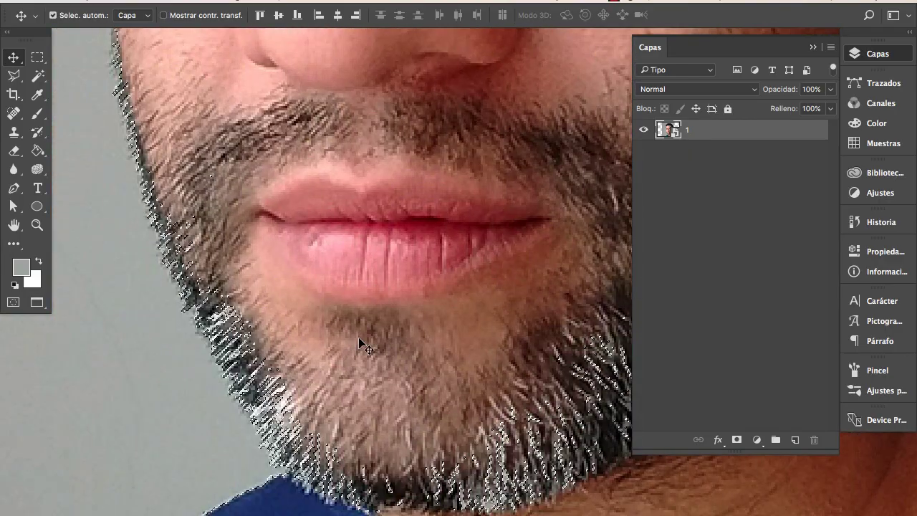
scroll(384, 288, "up", 8)
key("super+0")
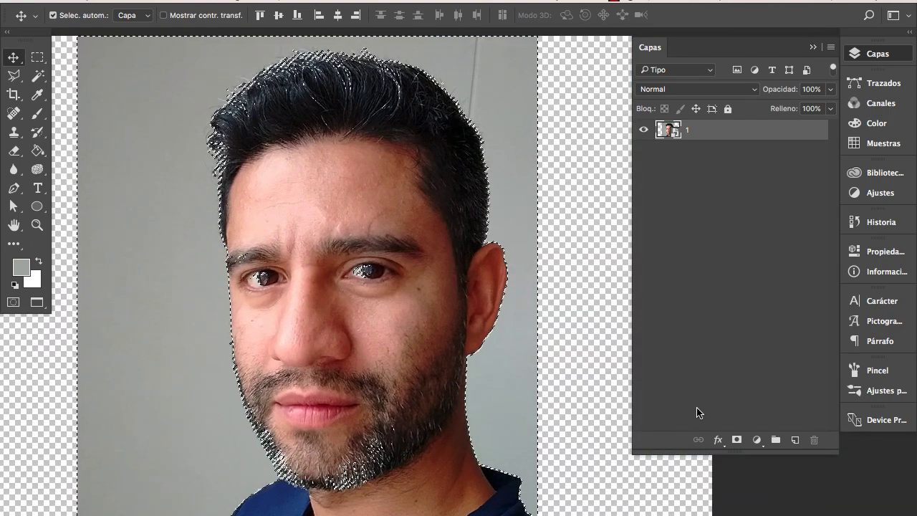
left_click(737, 441, "alt")
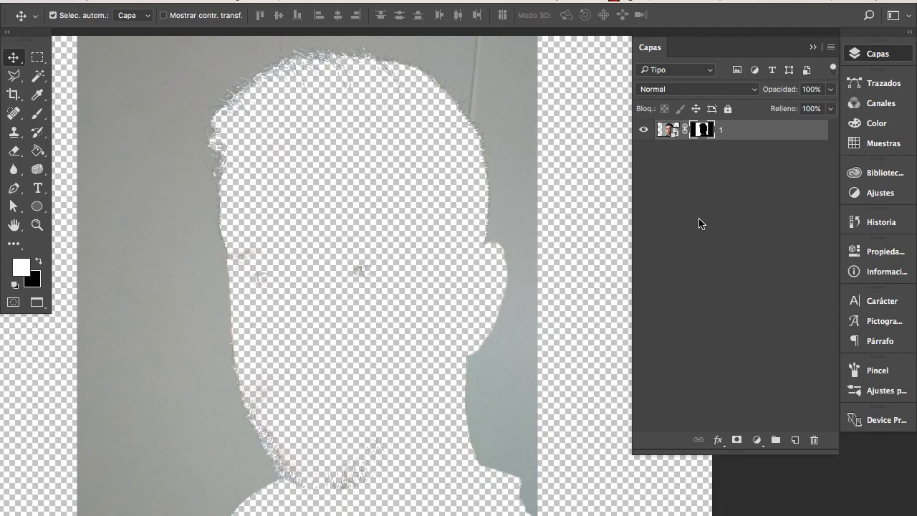
key("super+i")
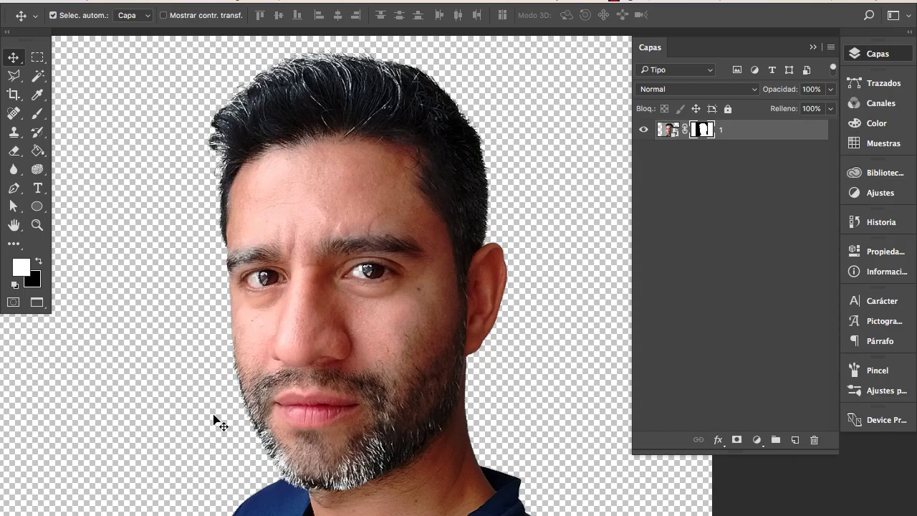
scroll(337, 122, "up", 2)
left_click_drag(337, 123, 307, 213)
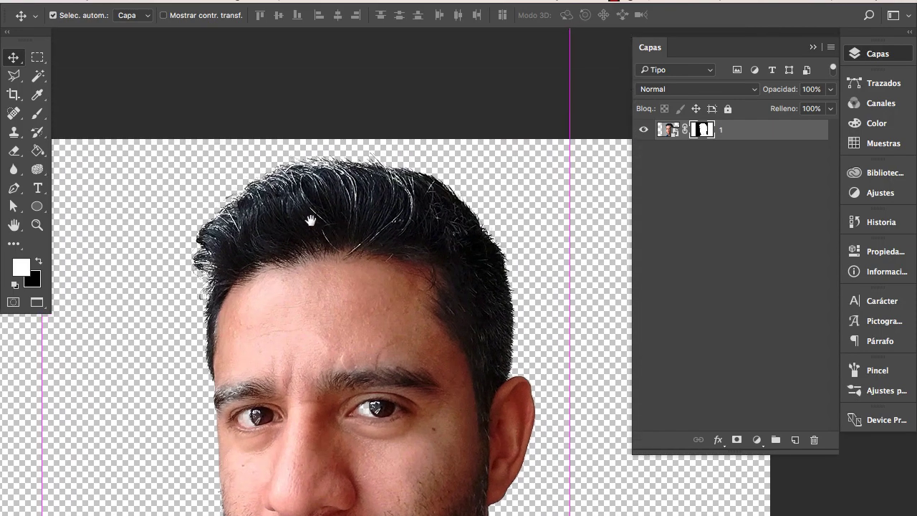
scroll(328, 162, "up", 2)
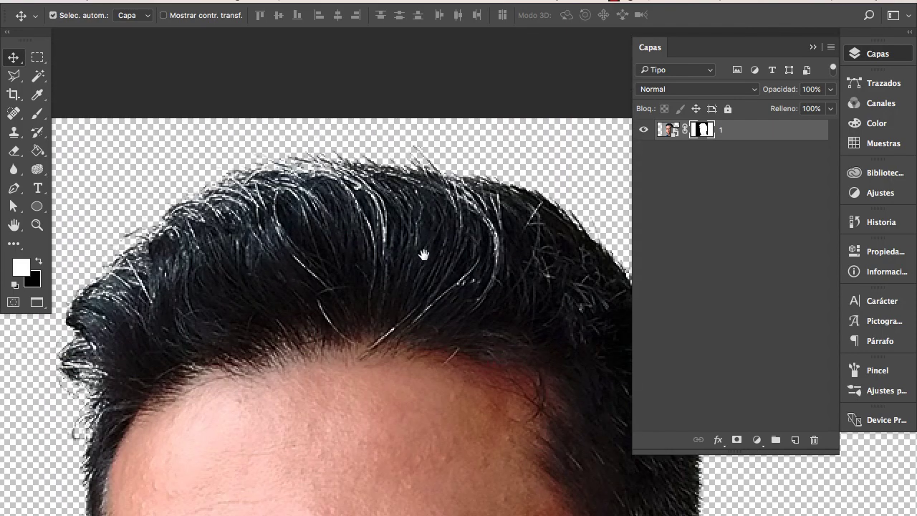
scroll(454, 240, "down", 5)
scroll(361, 195, "right", 4)
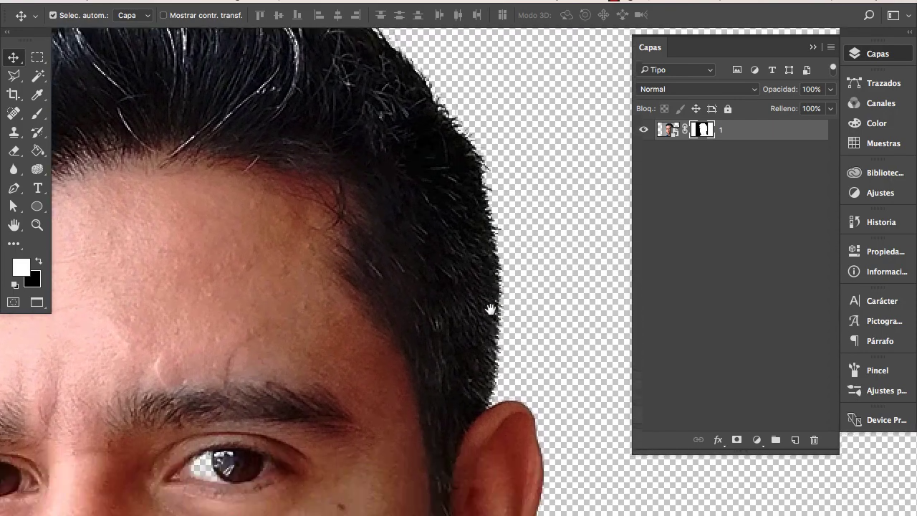
scroll(515, 364, "down", 1)
scroll(330, 370, "down", 5)
scroll(330, 371, "left", 4)
scroll(325, 336, "down", 3)
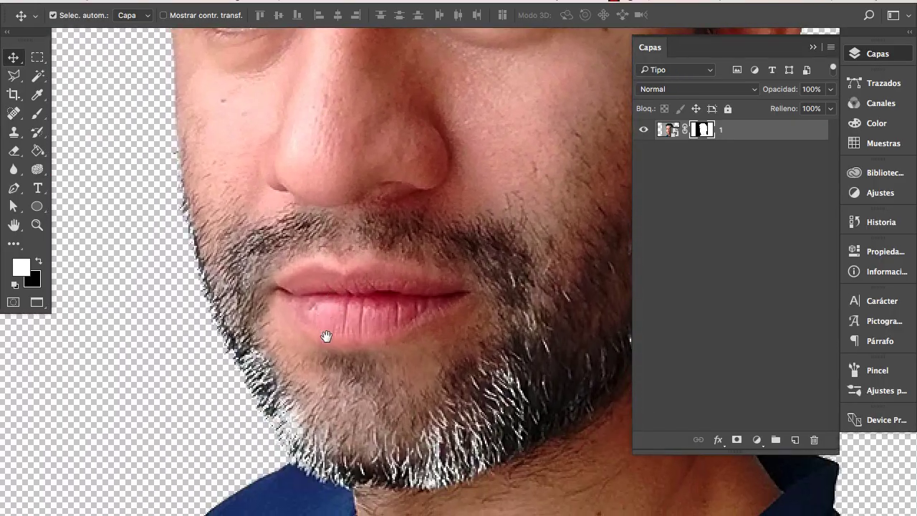
scroll(298, 415, "up", 1)
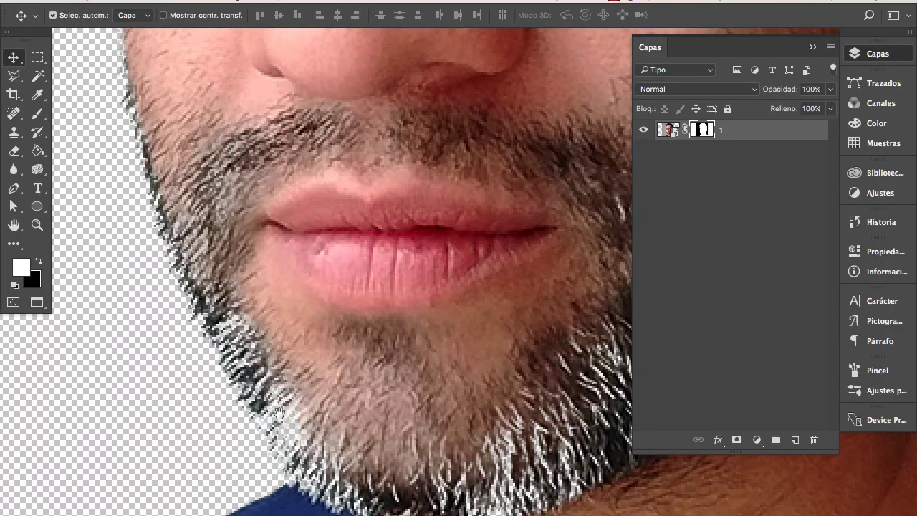
scroll(296, 453, "up", 3)
scroll(389, 375, "up", 5)
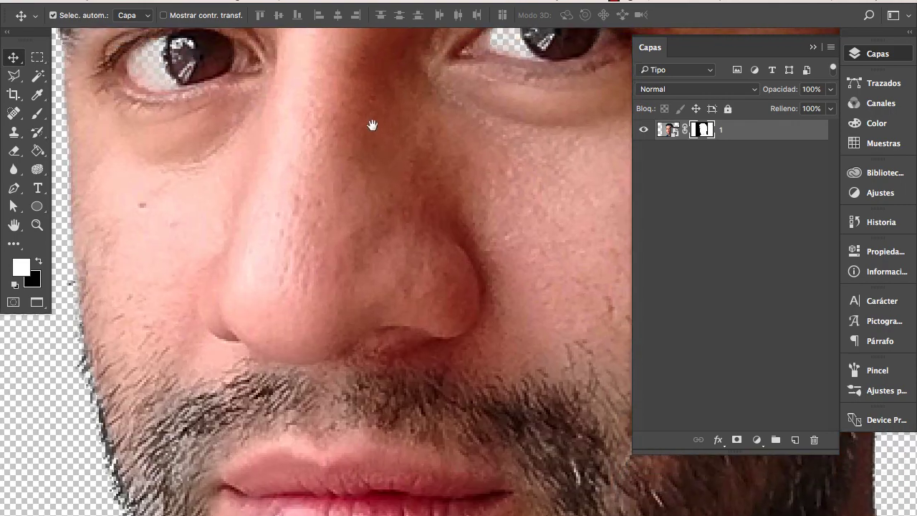
scroll(371, 122, "up", 4)
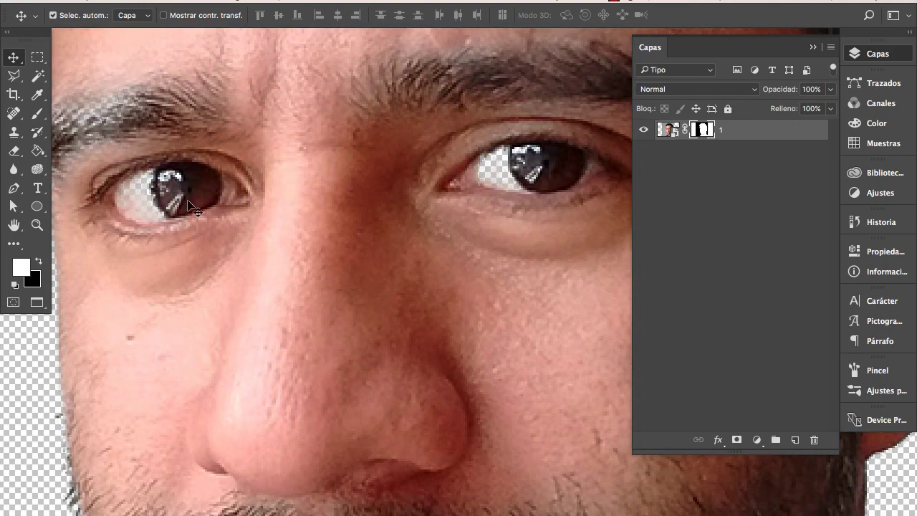
scroll(419, 284, "down", 1)
scroll(420, 284, "down", 1)
scroll(489, 270, "up", 2)
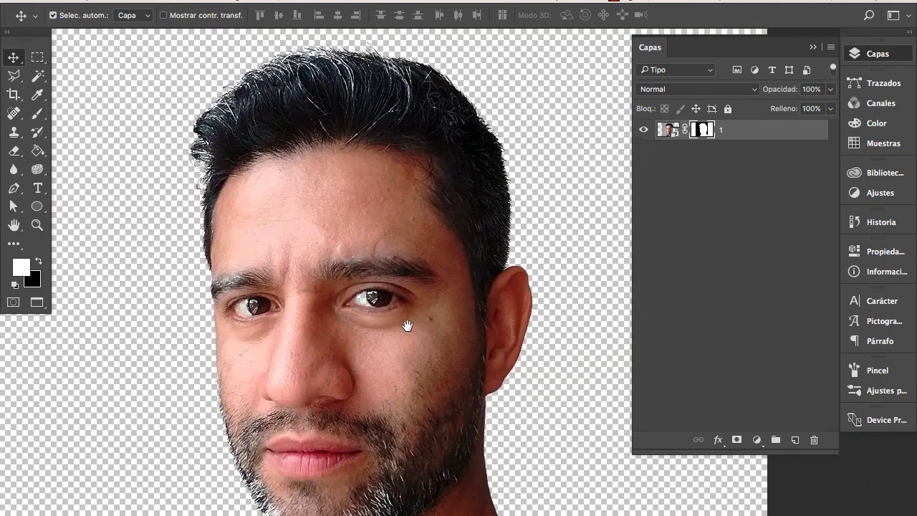
scroll(440, 284, "down", 2)
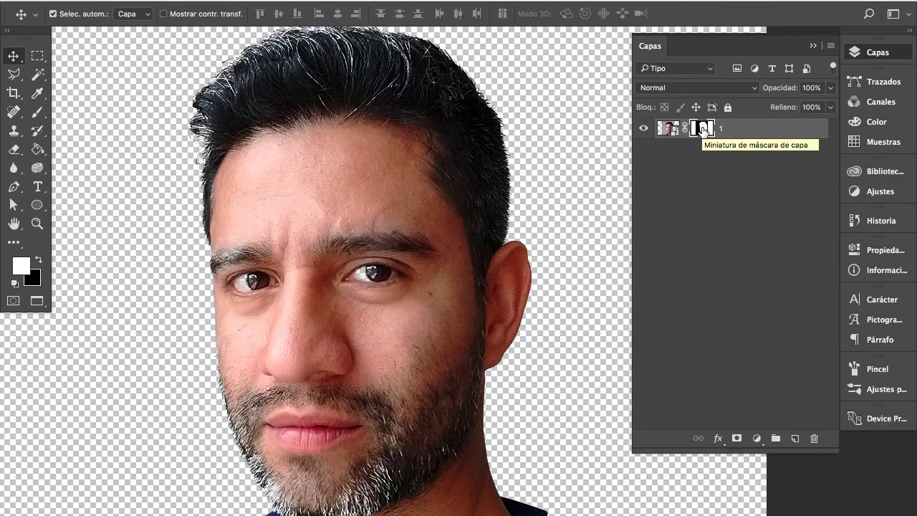
- Show the layer mask alone and paint its dark hair strands white with the Brush
left_click(703, 129, "alt")
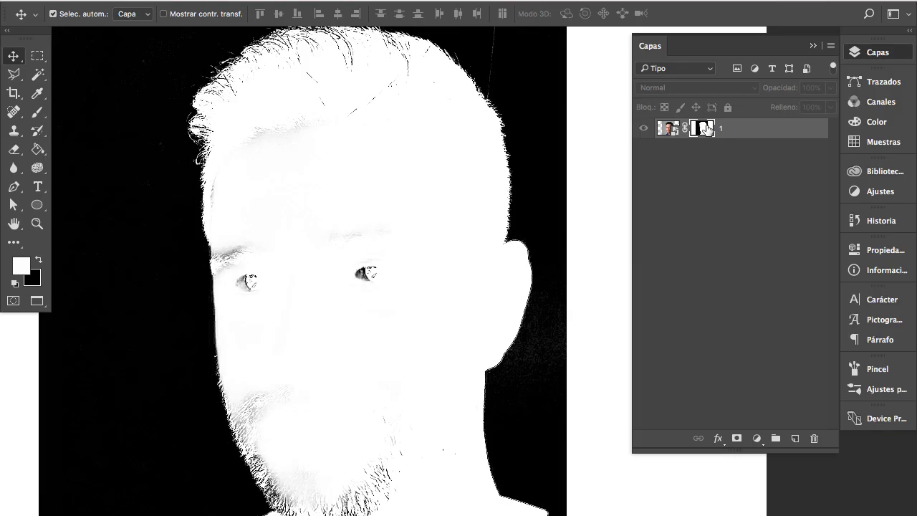
left_click_drag(368, 247, 419, 240)
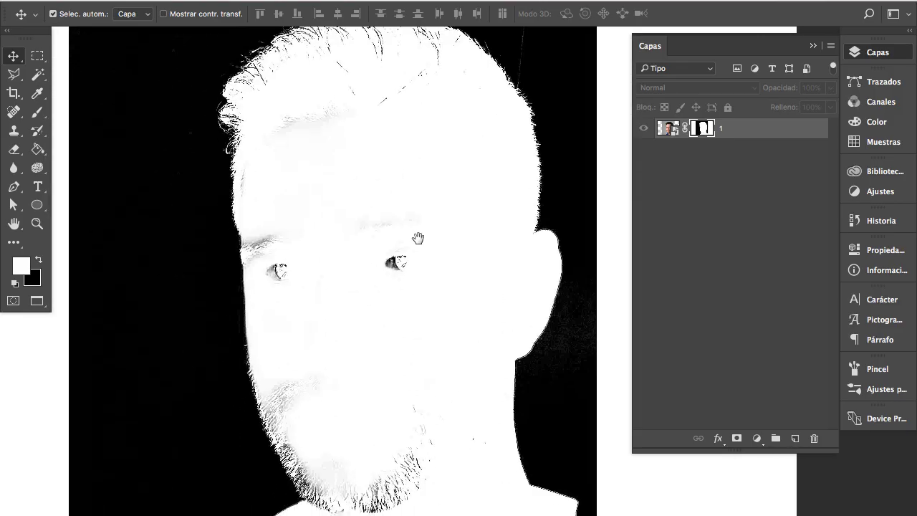
scroll(417, 288, "up", 1)
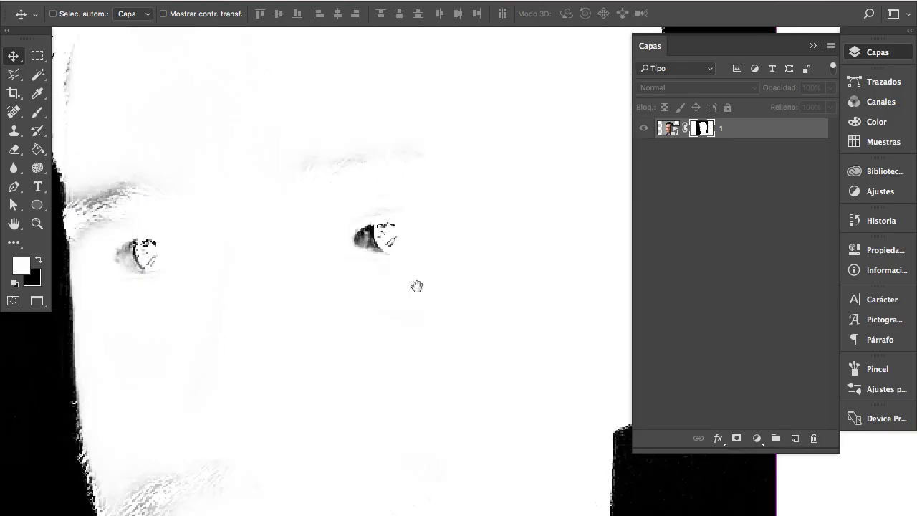
left_click_drag(434, 237, 446, 425)
left_click_drag(475, 258, 463, 306)
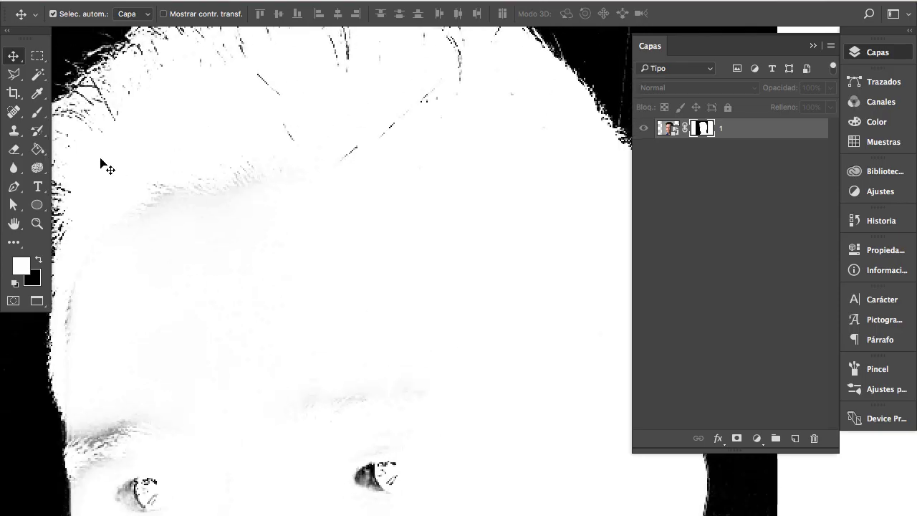
left_click(37, 112)
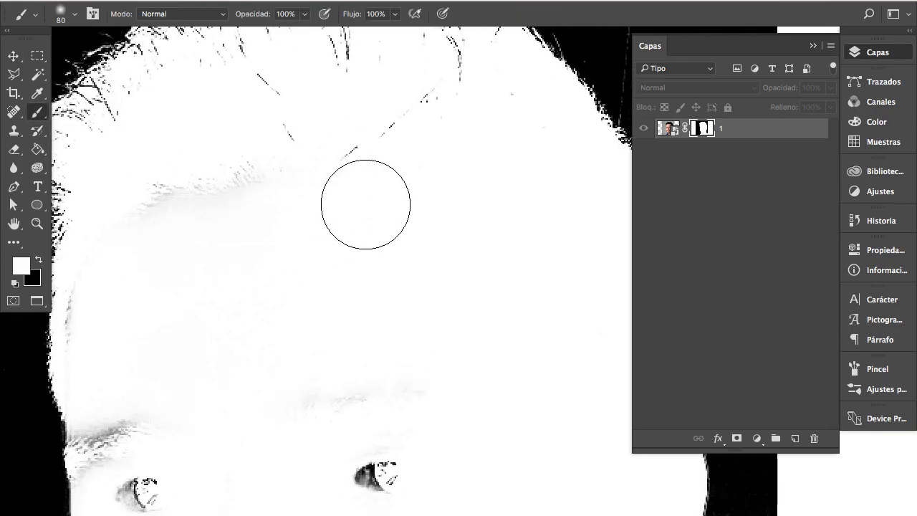
mouse_move(365, 160)
left_mouse_down()
mouse_move(409, 136)
mouse_move(359, 124)
mouse_move(222, 229)
mouse_move(208, 229)
mouse_move(267, 131)
mouse_move(259, 93)
left_mouse_up()
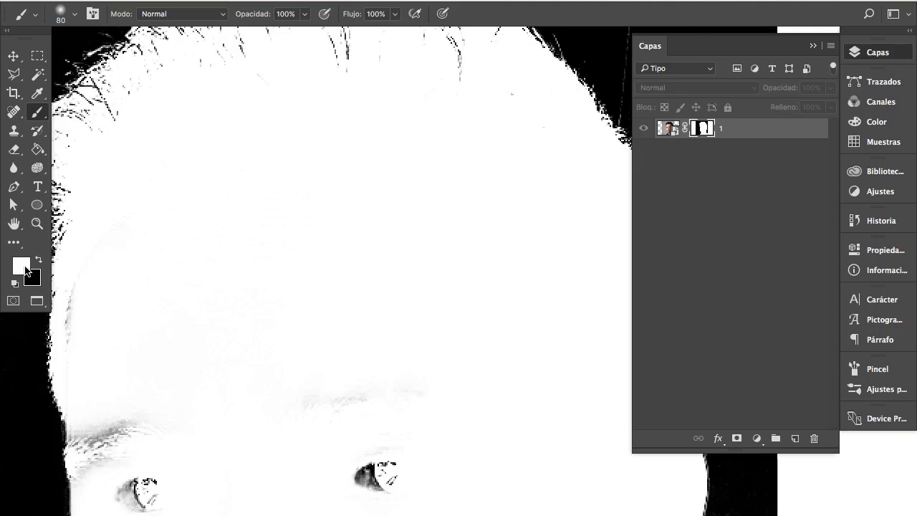
left_click_drag(462, 204, 447, 204)
- Paint the dark eye patch and grey beard hairs white on the mask with a 54 px brush
mouse_move(166, 299)
left_mouse_down()
mouse_move(225, 223)
mouse_move(211, 187)
left_mouse_up()
mouse_move(410, 297)
left_mouse_down()
mouse_move(349, 328)
mouse_move(452, 264)
mouse_move(412, 311)
left_mouse_up()
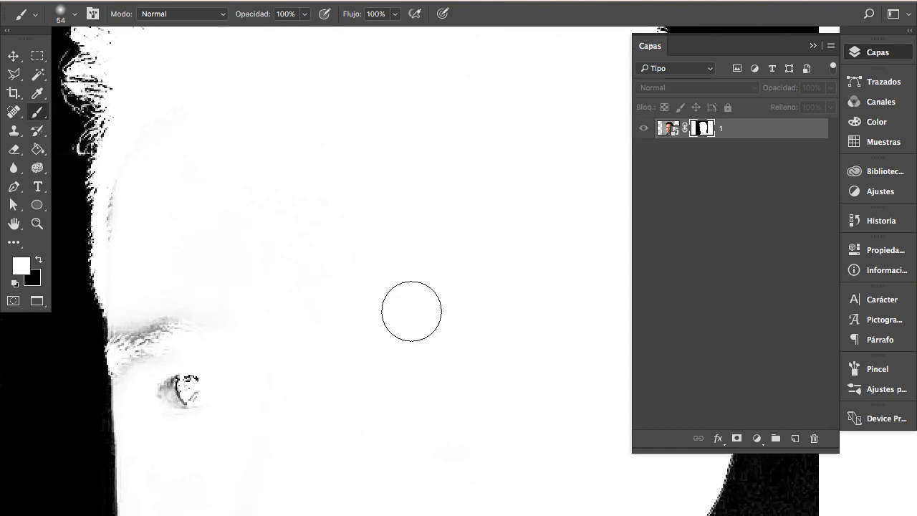
mouse_move(389, 395)
left_mouse_down()
mouse_move(334, 235)
mouse_move(351, 205)
left_mouse_up()
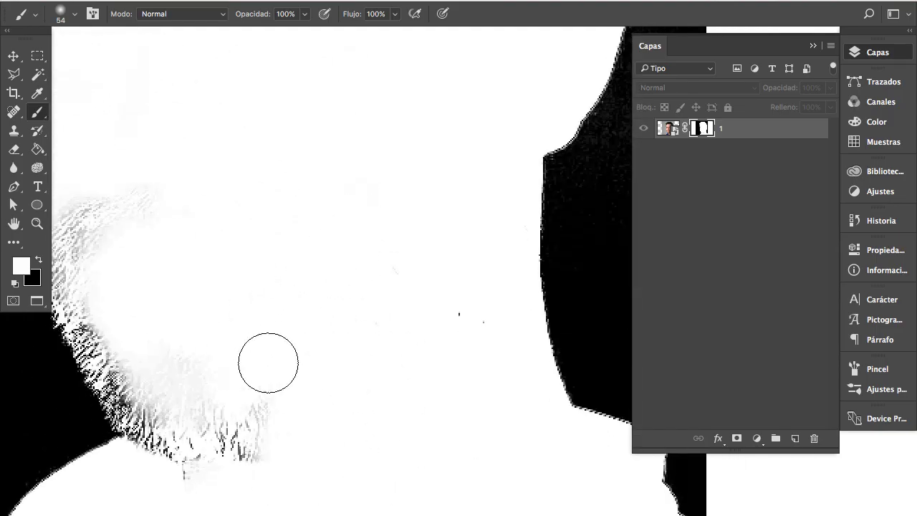
left_click_drag(268, 362, 236, 403)
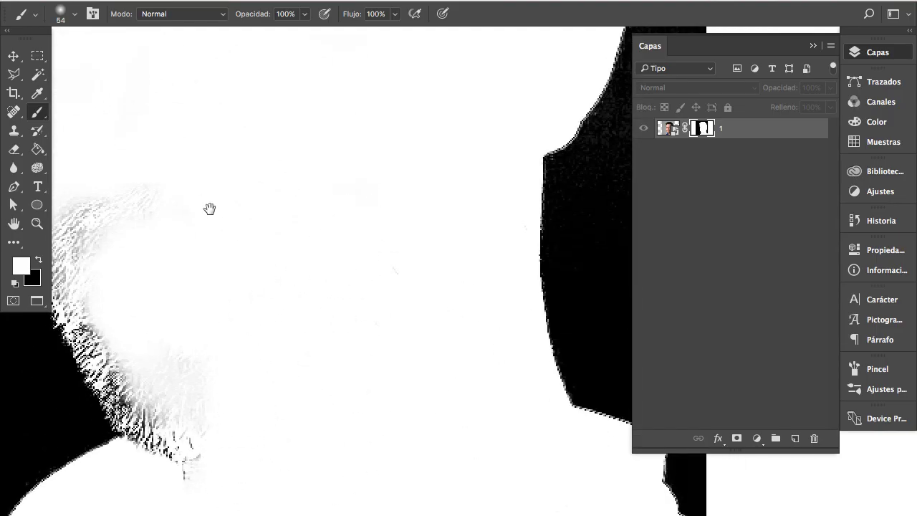
scroll(209, 208, "up", 3)
key("bracketleft")
key("bracketleft")
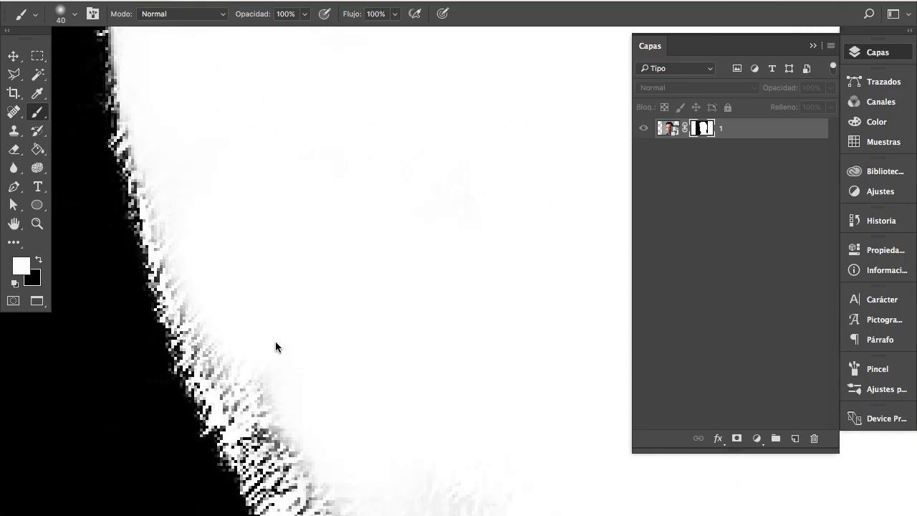
scroll(275, 347, "down", 2)
scroll(334, 389, "down", 2)
scroll(344, 365, "down", 2)
scroll(395, 346, "down", 1)
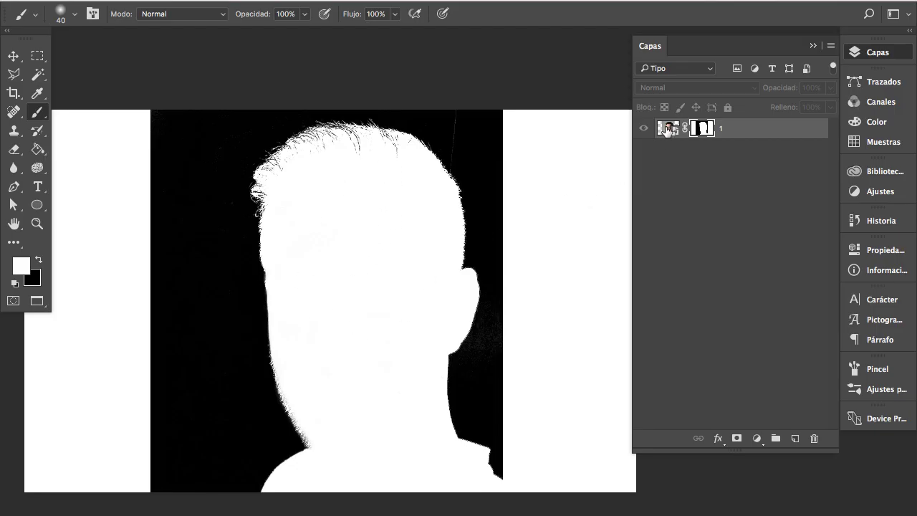
- Return to the colour photo view and zoom back out to the whole face
left_click(667, 129)
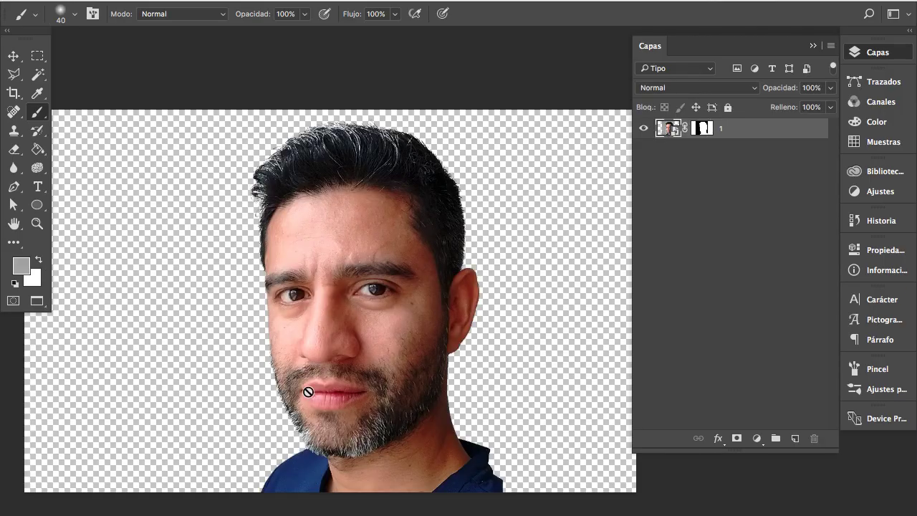
scroll(323, 356, "up", 1)
scroll(324, 356, "up", 2)
left_click_drag(311, 221, 309, 254)
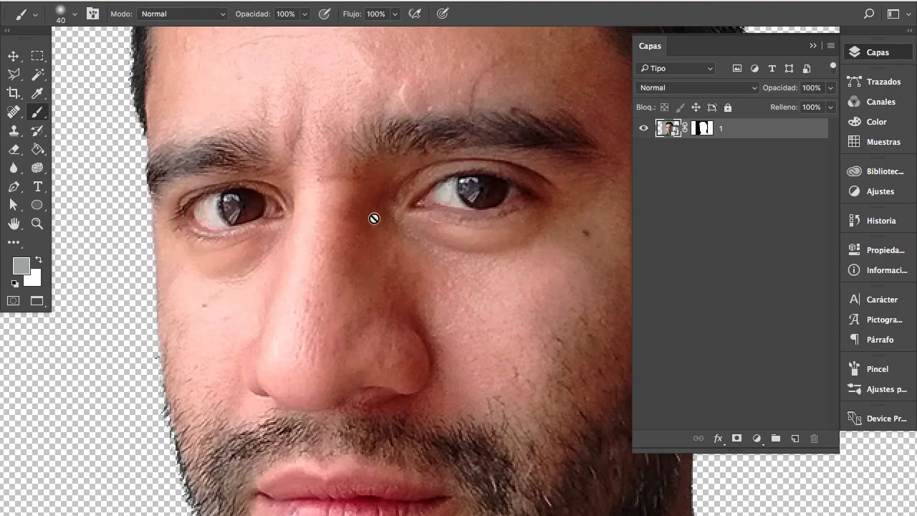
left_click_drag(243, 415, 236, 153)
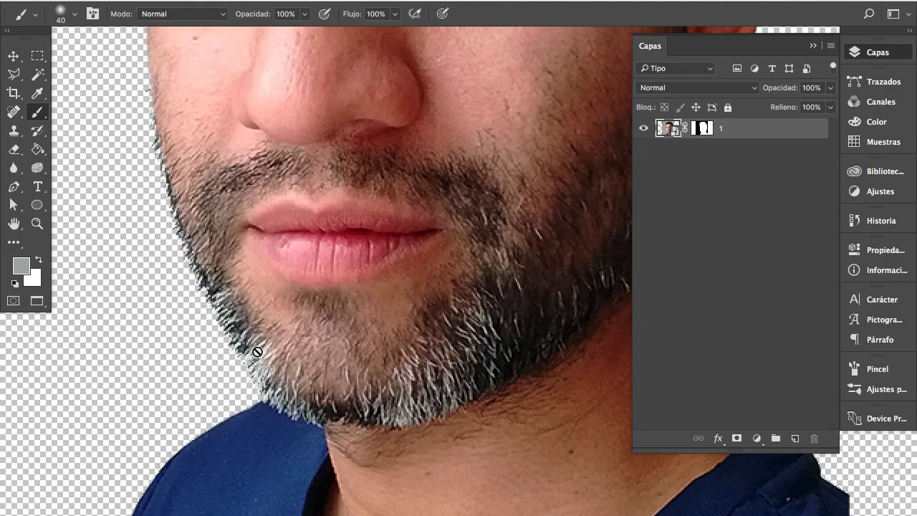
left_click(423, 370, "alt")
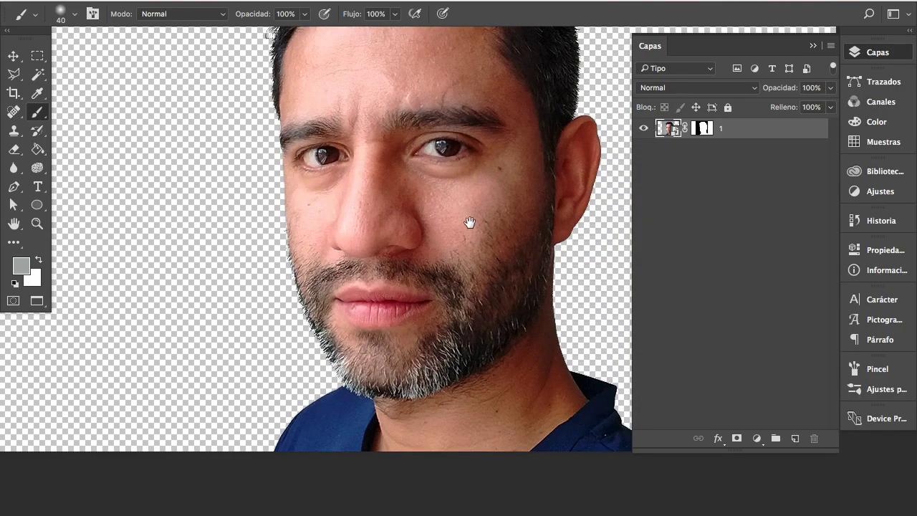
scroll(440, 365, "up", 2)
key("v")
scroll(212, 393, "down", 3)
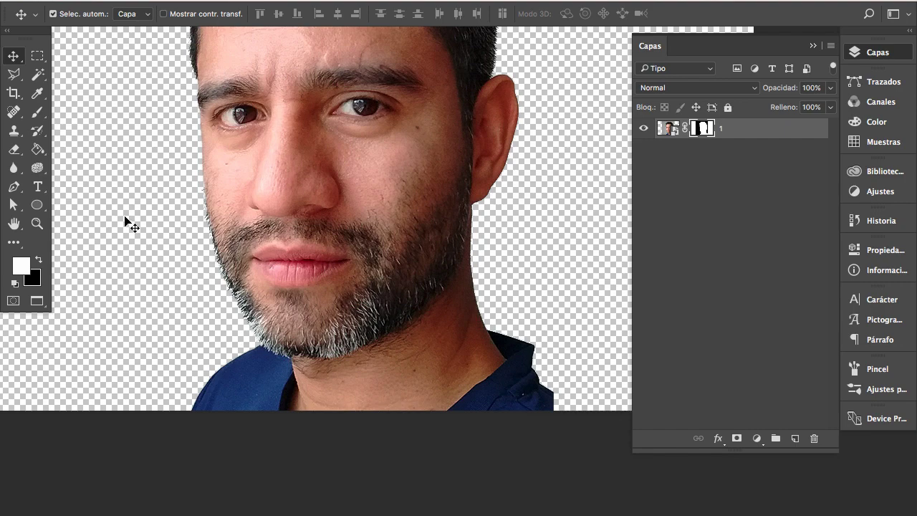
- Start a pen path at the beard's lower edge with curved anchors up along the jaw
left_click(13, 187)
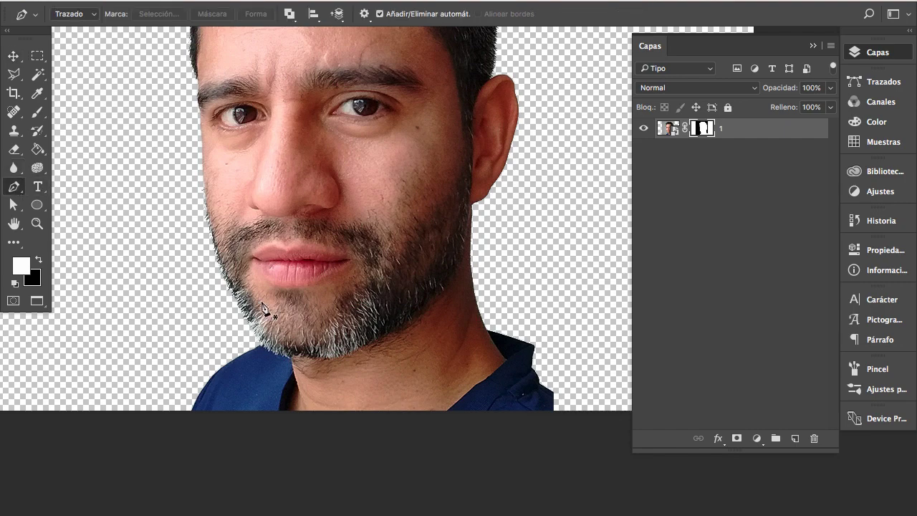
left_click(293, 349, "ctrl")
left_click(324, 354, "ctrl")
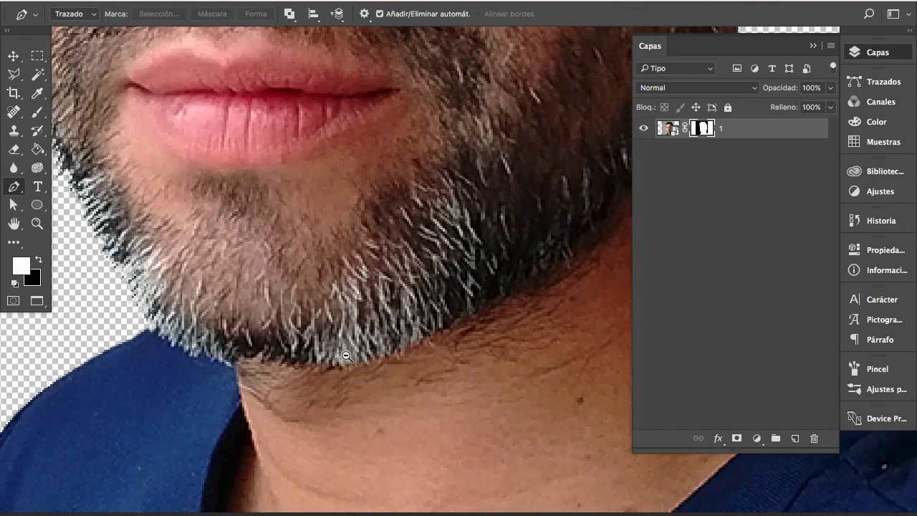
left_click(358, 351, "ctrl+alt")
left_click_drag(387, 330, 364, 316)
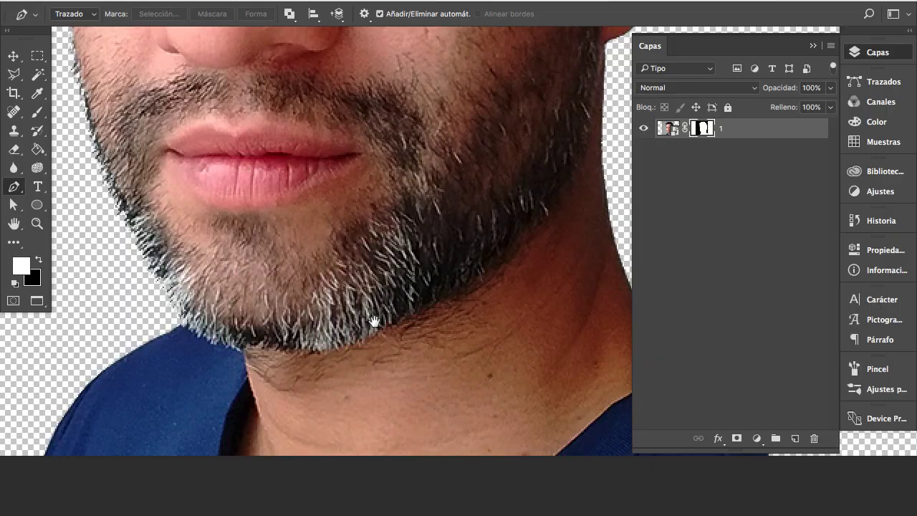
left_click(184, 325)
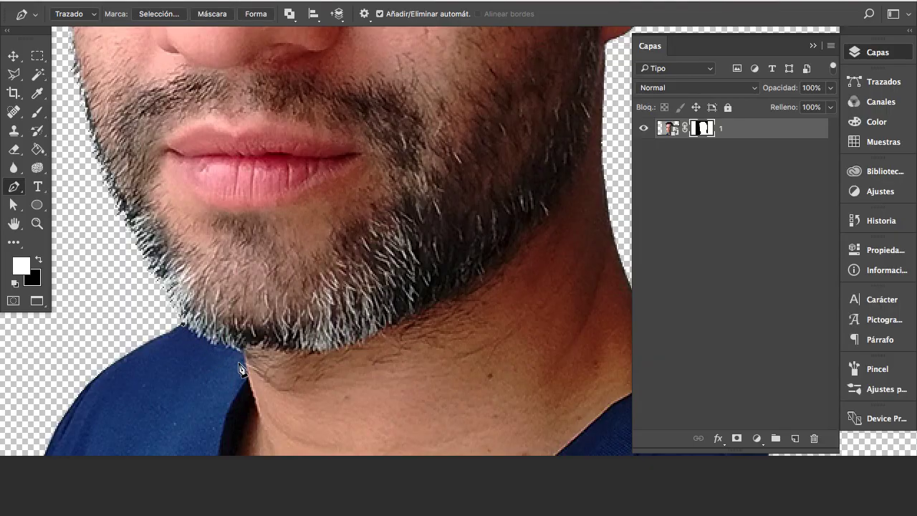
left_click_drag(245, 354, 284, 354)
left_click_drag(380, 333, 445, 308)
left_click_drag(517, 249, 413, 363)
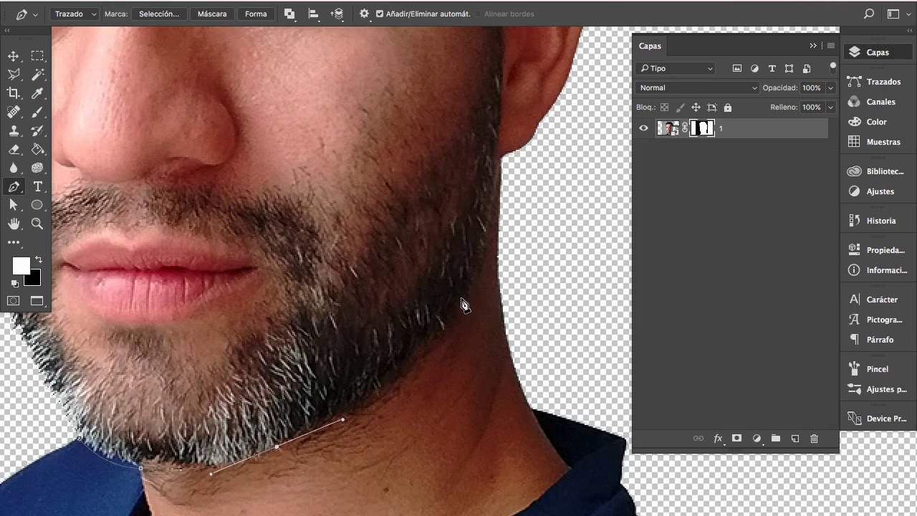
left_click_drag(462, 299, 490, 243)
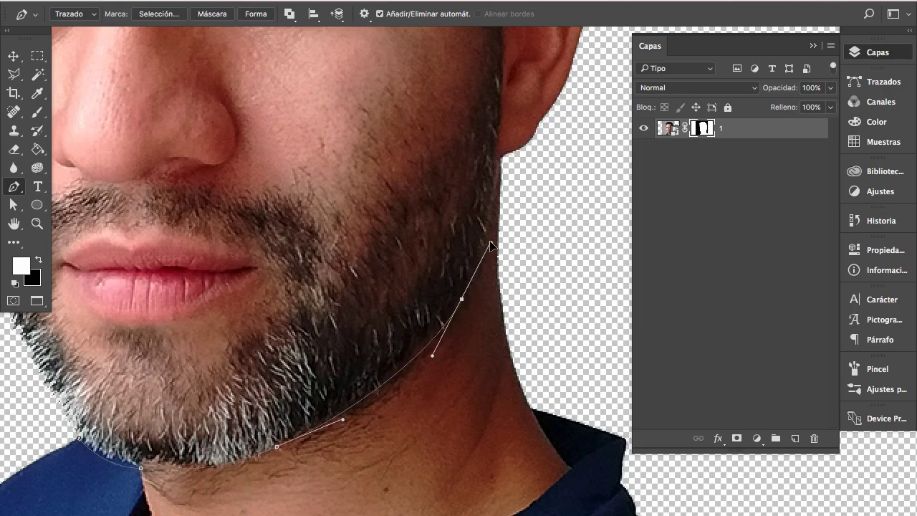
left_click(501, 160)
key("ctrl+minus")
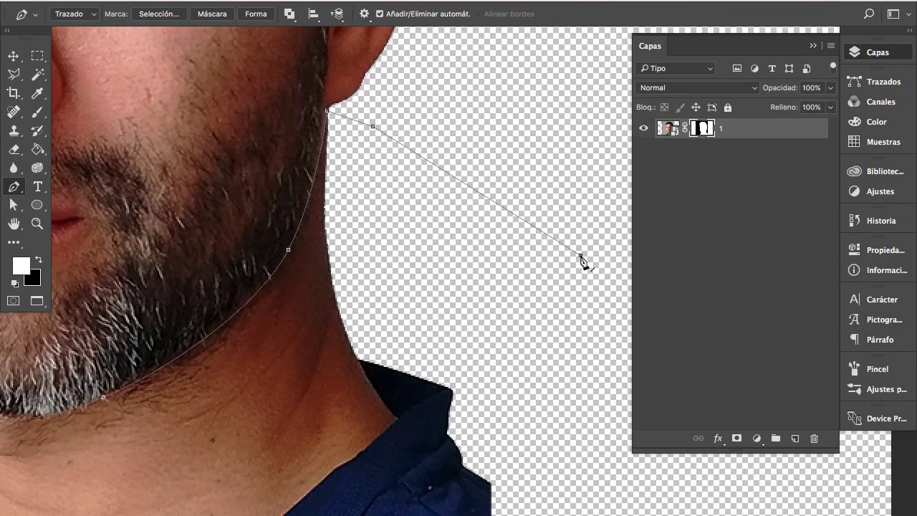
- Continue the path around the neck and shirt and close it at the starting anchor
left_click(583, 260)
left_click(624, 453)
scroll(594, 337, "down", 5)
left_click_drag(272, 475, 439, 471)
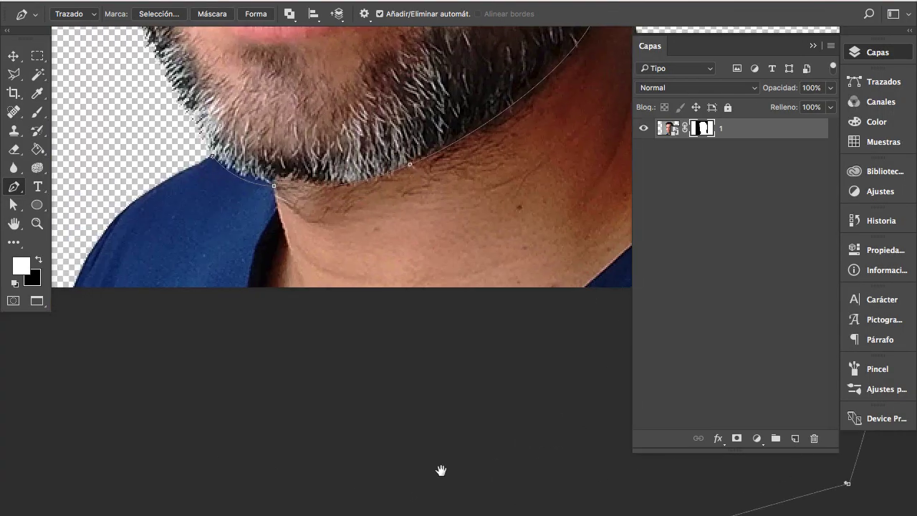
left_click_drag(98, 401, 204, 452)
left_click(193, 342)
left_click(251, 248)
left_click(381, 223)
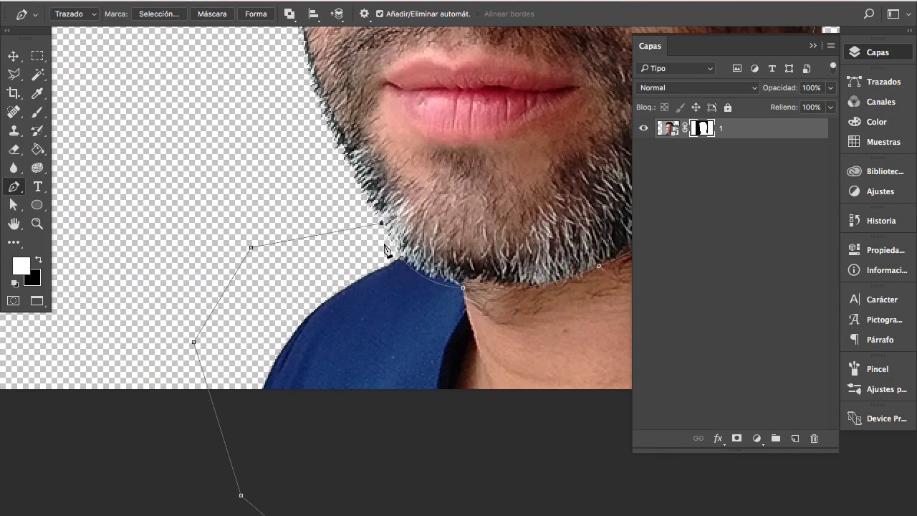
key("ctrl+z")
left_click(350, 232)
left_click(402, 256)
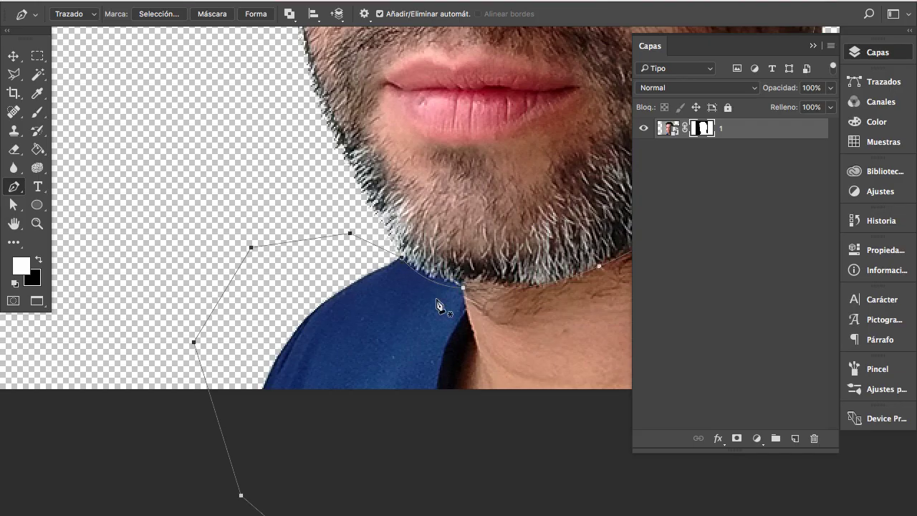
left_click_drag(440, 303, 334, 256)
- Turn the path into a selection and delete the neck and shirt from the mask
right_click(382, 228)
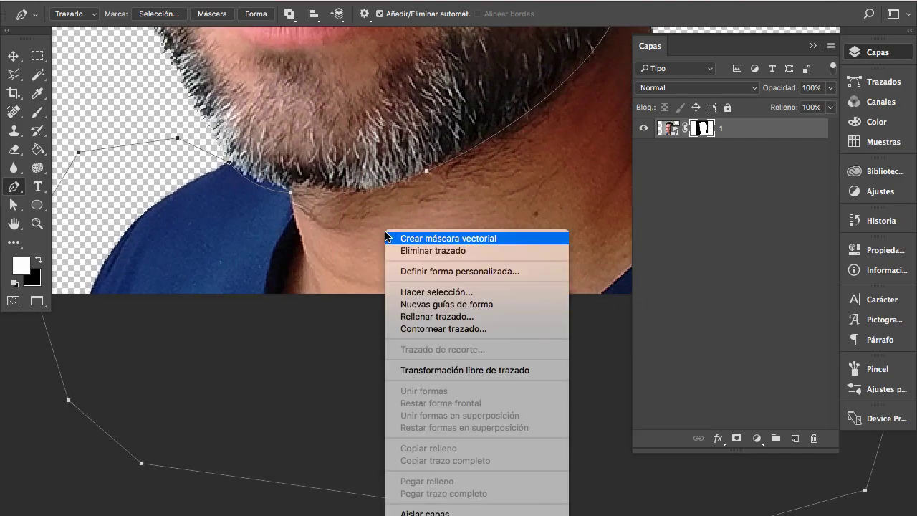
left_click(463, 294)
left_click(443, 252)
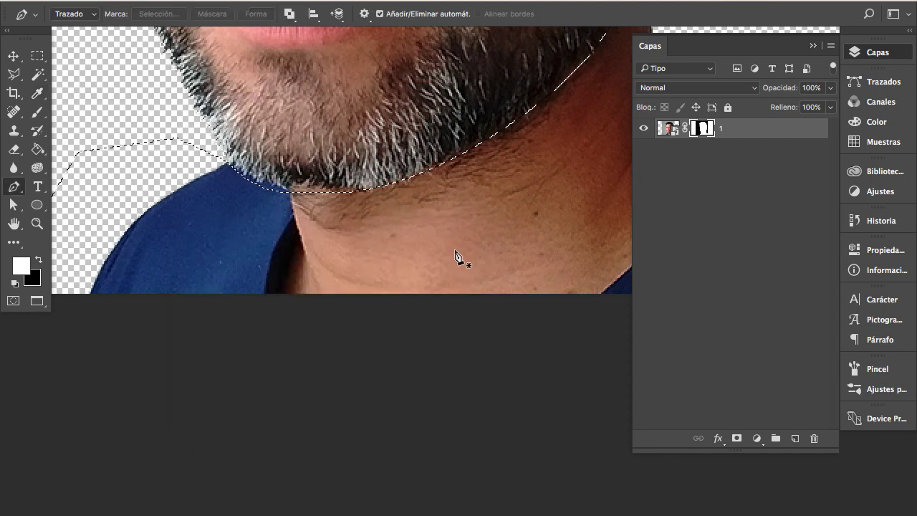
scroll(435, 237, "down", 2)
left_click_drag(434, 232, 430, 309)
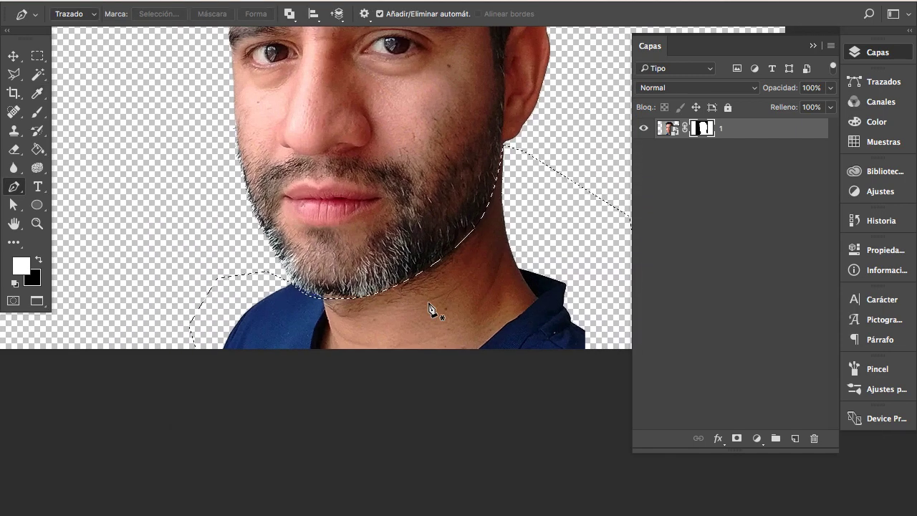
key("Delete")
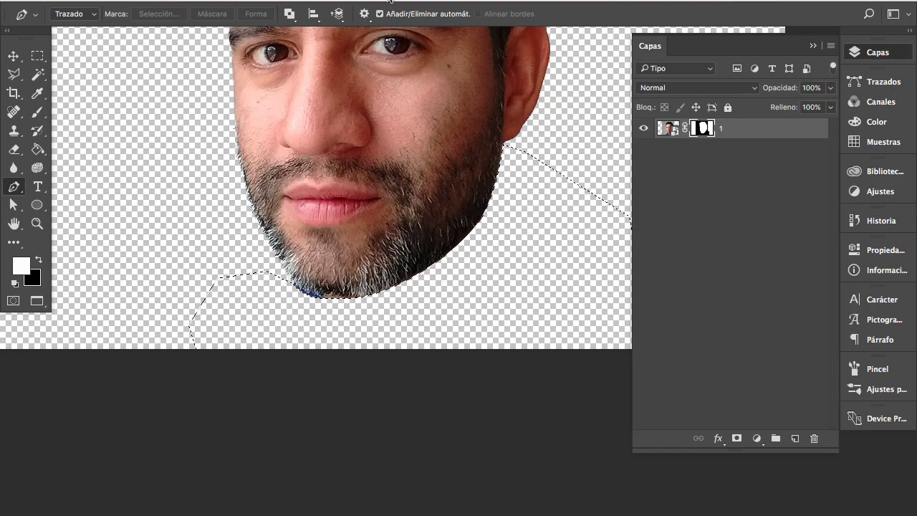
- Deselect (Deseleccionar) and zoom in on the chin
left_click(370, 1)
left_click(371, 27)
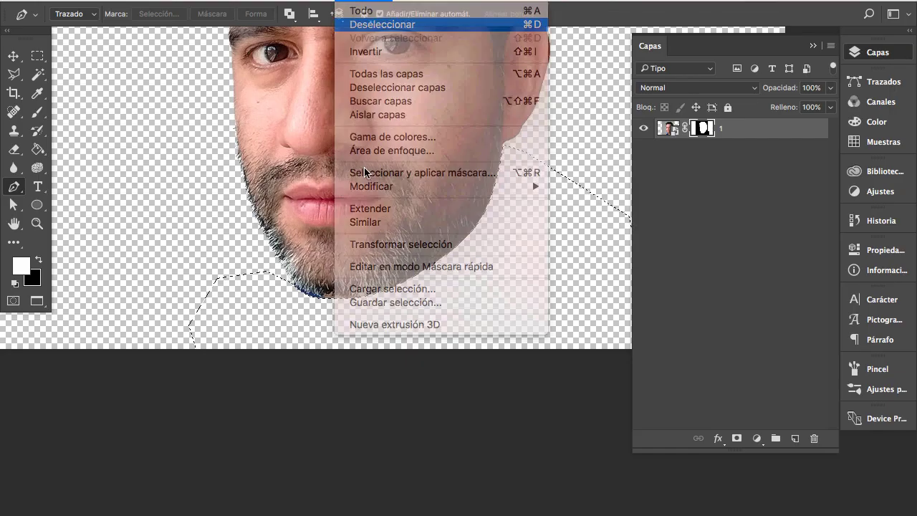
left_click(330, 303)
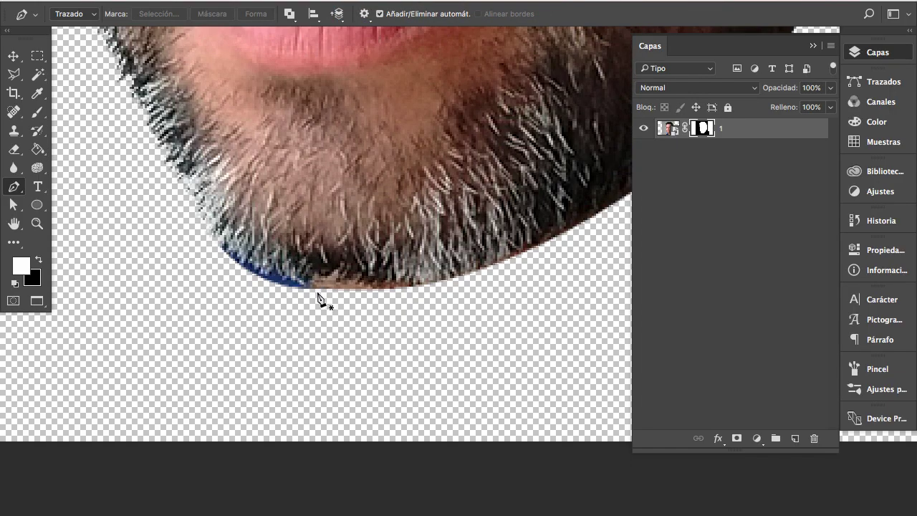
key("e")
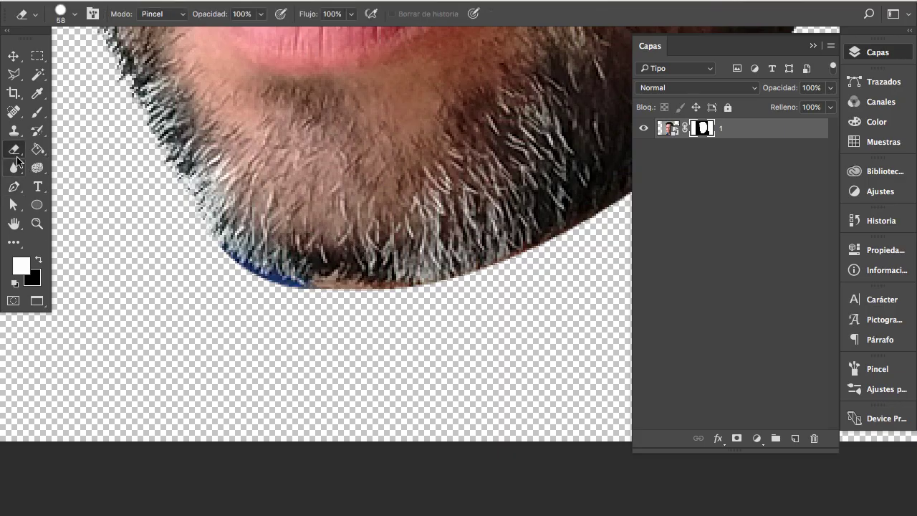
- Erase the blue shirt fringe under the chin with a 22 px eraser and zoom out to check
left_click_drag(389, 316, 362, 316)
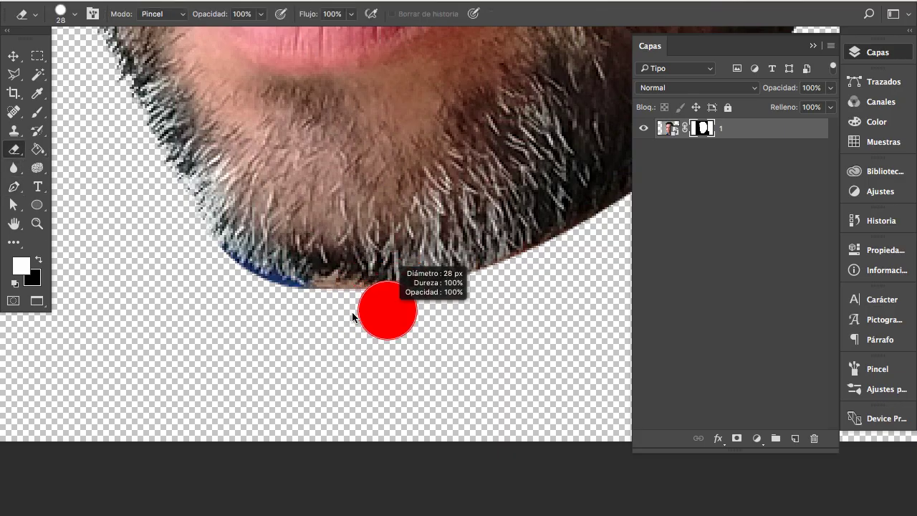
left_click(361, 315, "super")
key("Escape")
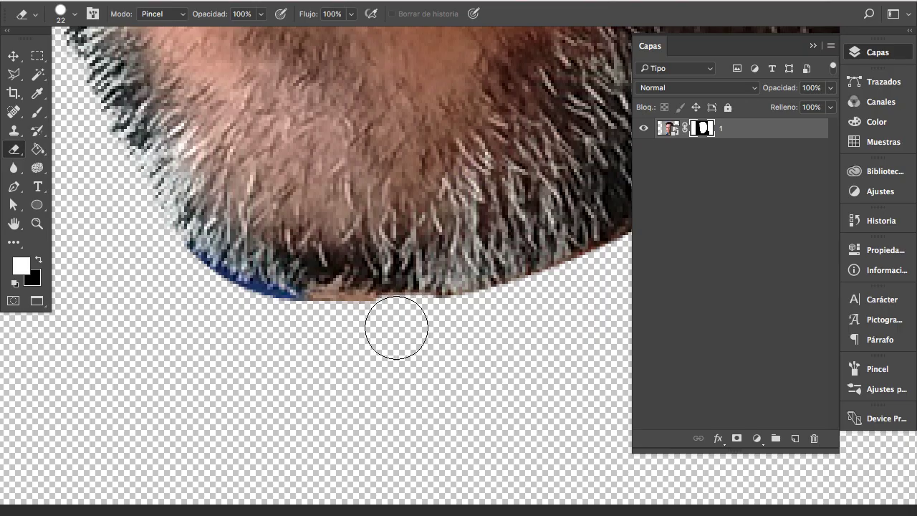
left_click_drag(297, 323, 167, 266)
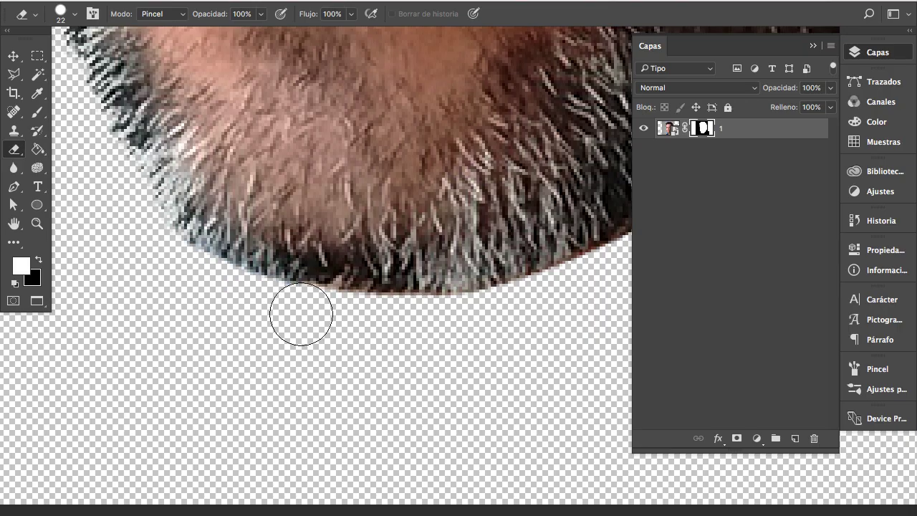
key("super+minus")
scroll(302, 443, "up", 3)
key("v")
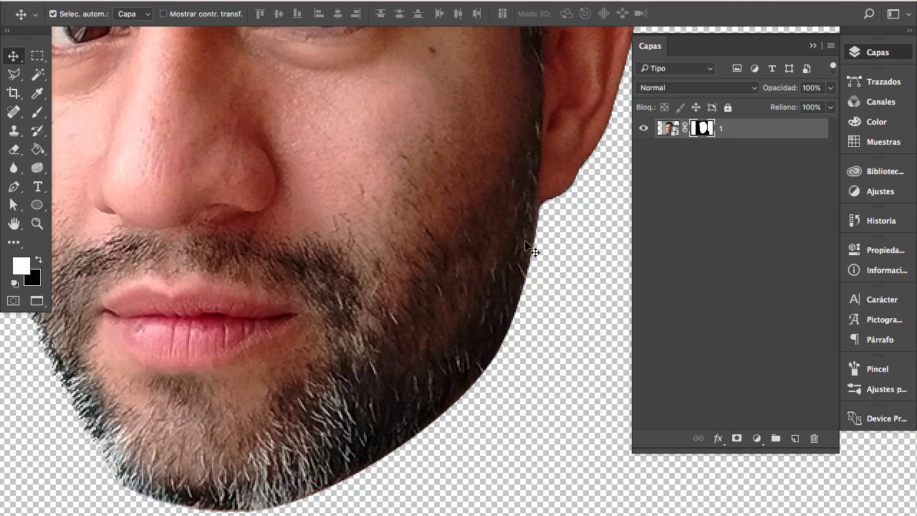
left_click_drag(534, 247, 493, 267)
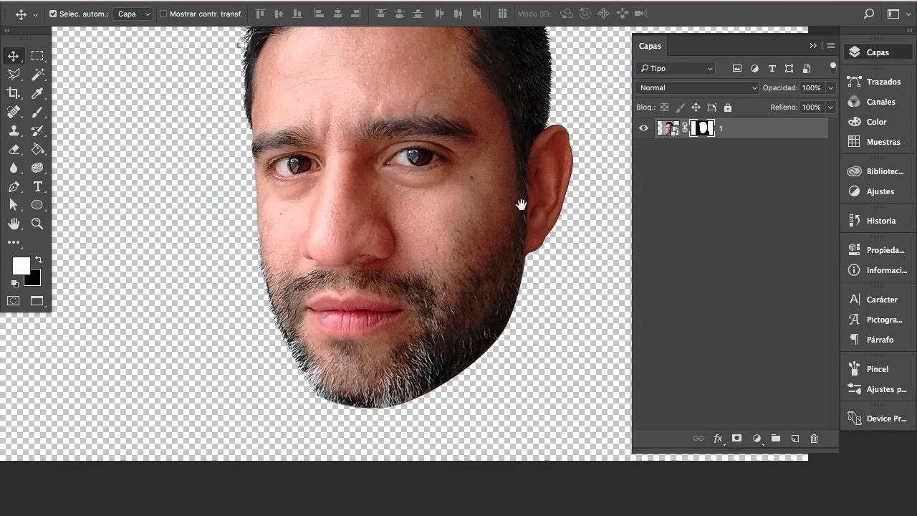
mouse_move(523, 298)
left_mouse_down()
mouse_move(534, 266)
mouse_move(589, 233)
left_mouse_up()
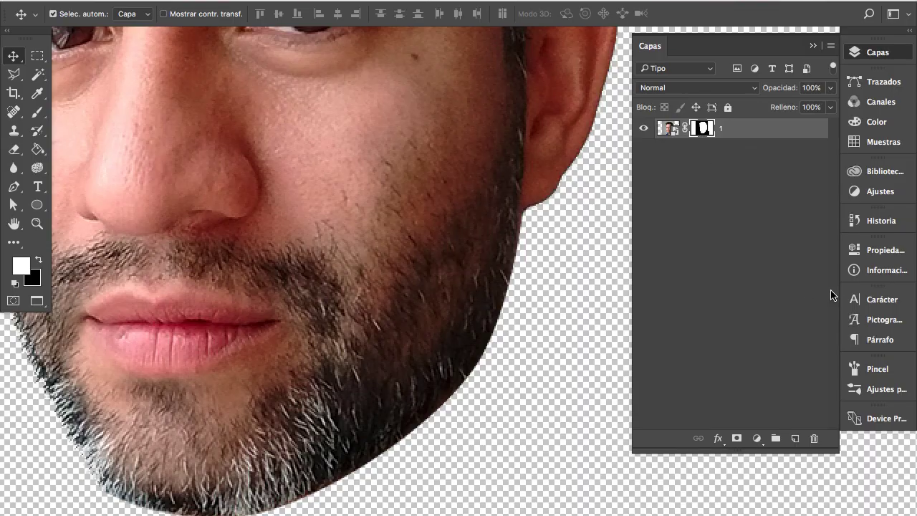
- Set the mask's Desvanecer feather to 0,3 px and preview the head with the interface hidden
left_click(853, 249)
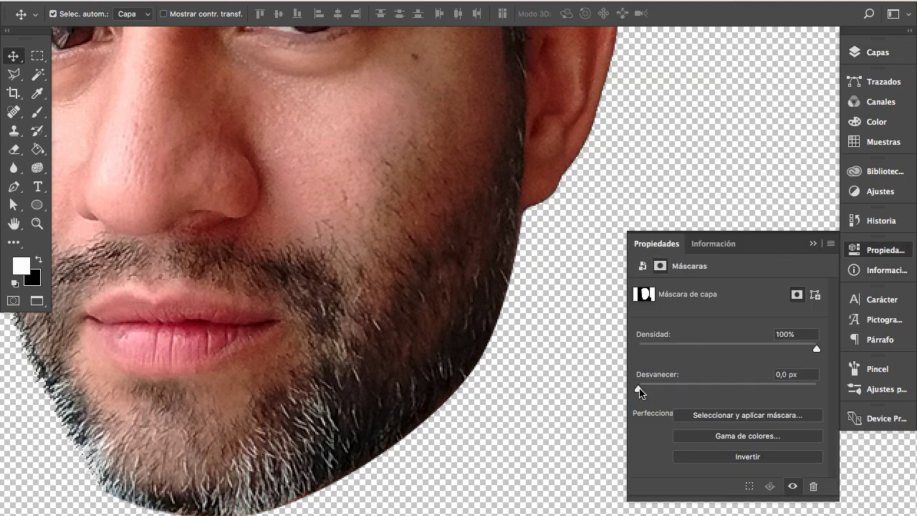
left_click_drag(640, 390, 665, 389)
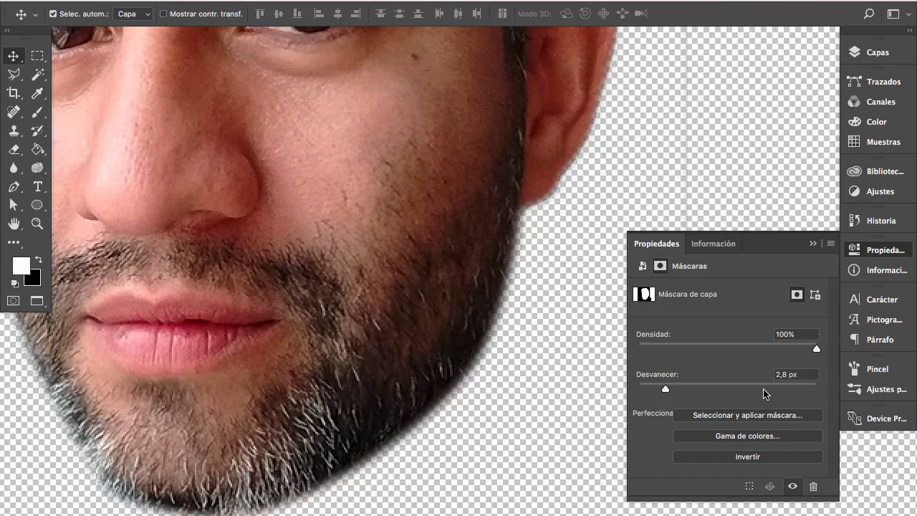
left_click_drag(668, 392, 641, 390)
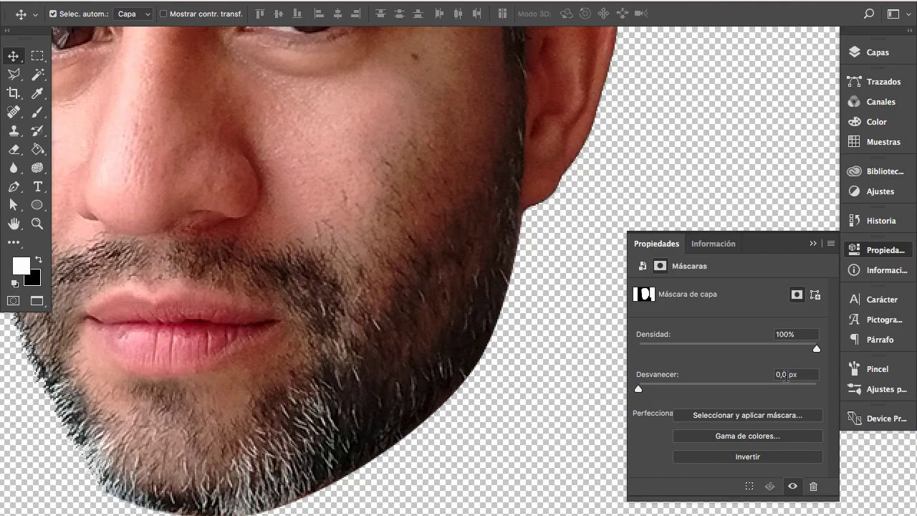
key("Up")
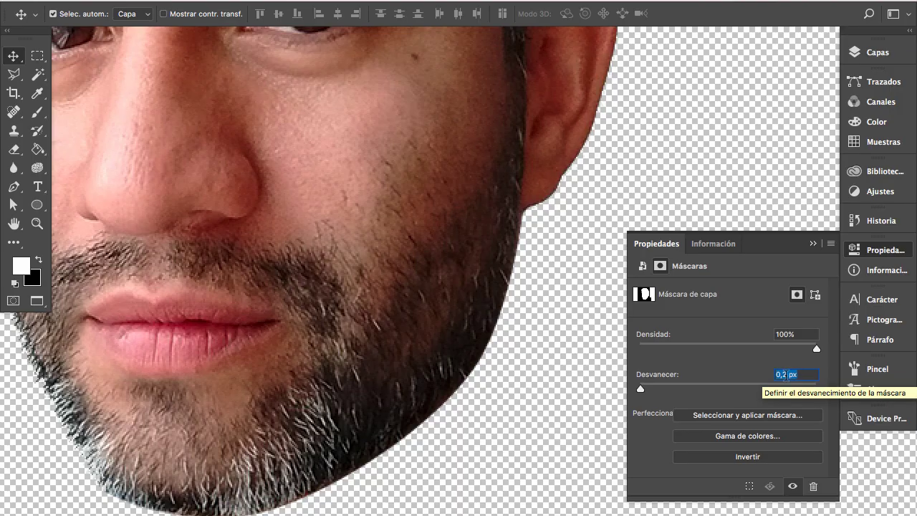
key("Up")
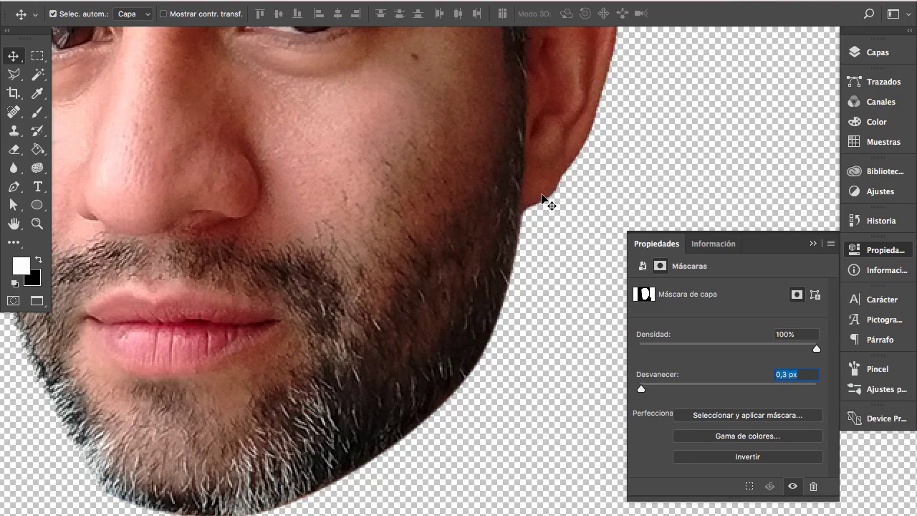
left_click(863, 251)
scroll(577, 315, "down", 3)
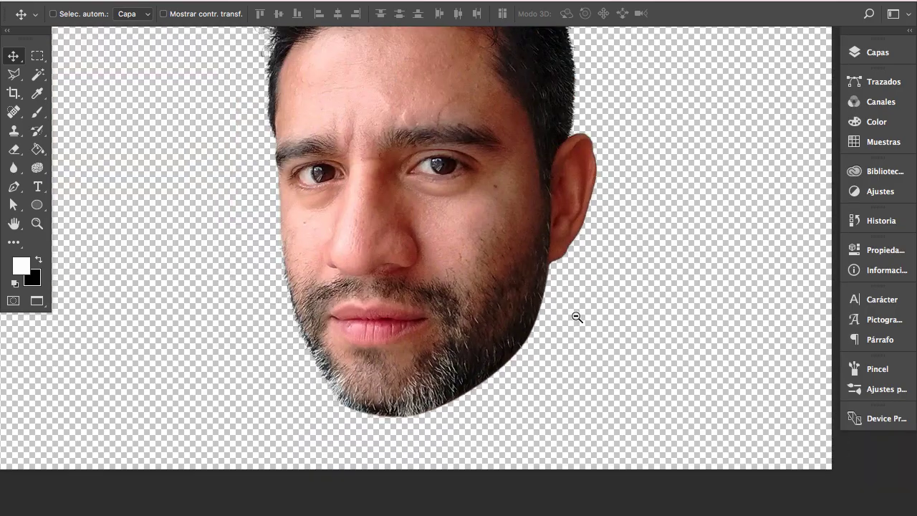
scroll(602, 237, "down", 2)
key("Tab")
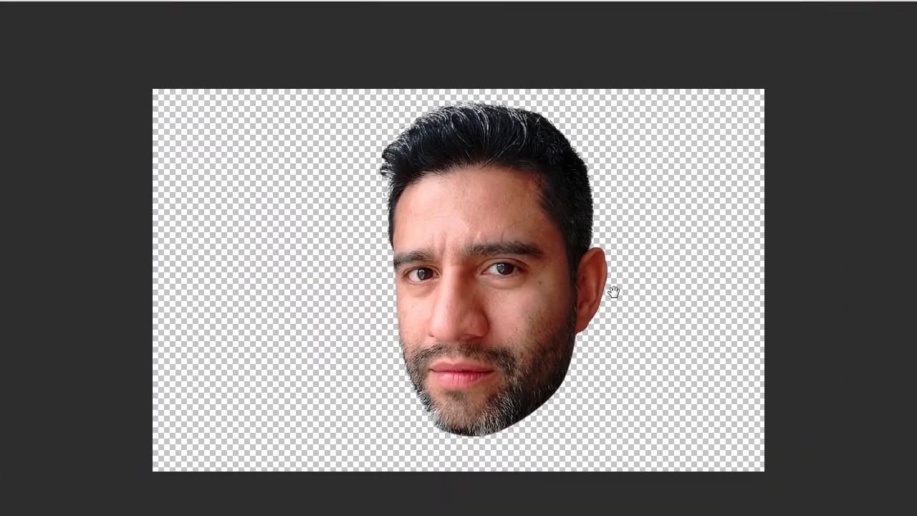
- Restore the interface, fit the image and duplicate Capa 1 as Capa 1 copia
key("Tab")
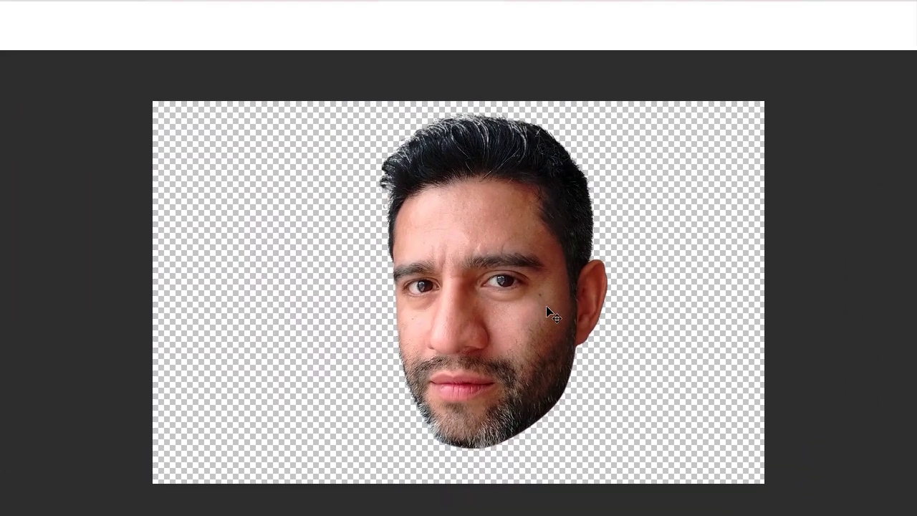
left_click(863, 53)
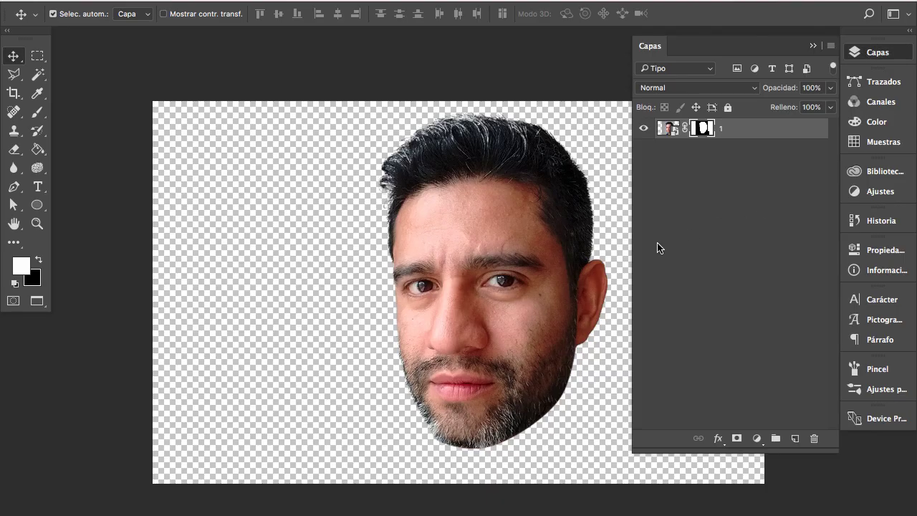
key("super+0")
left_click_drag(555, 370, 427, 369)
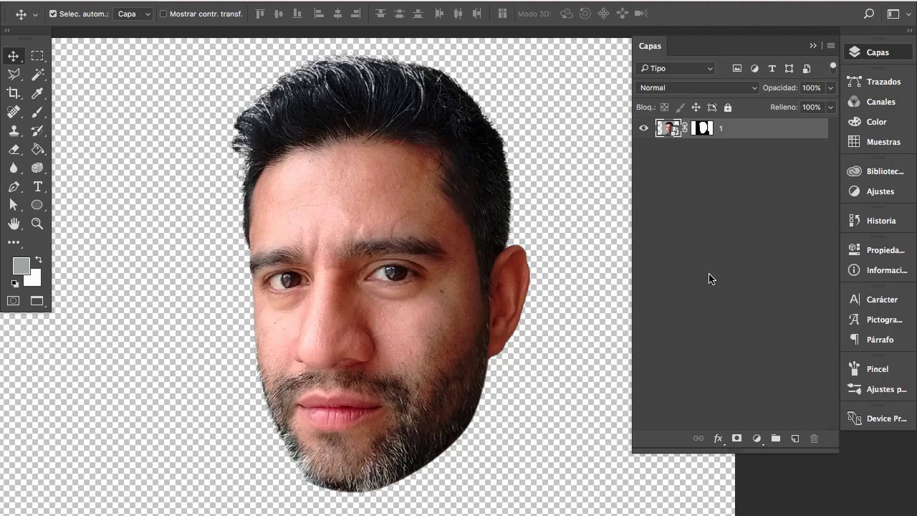
key("super+j")
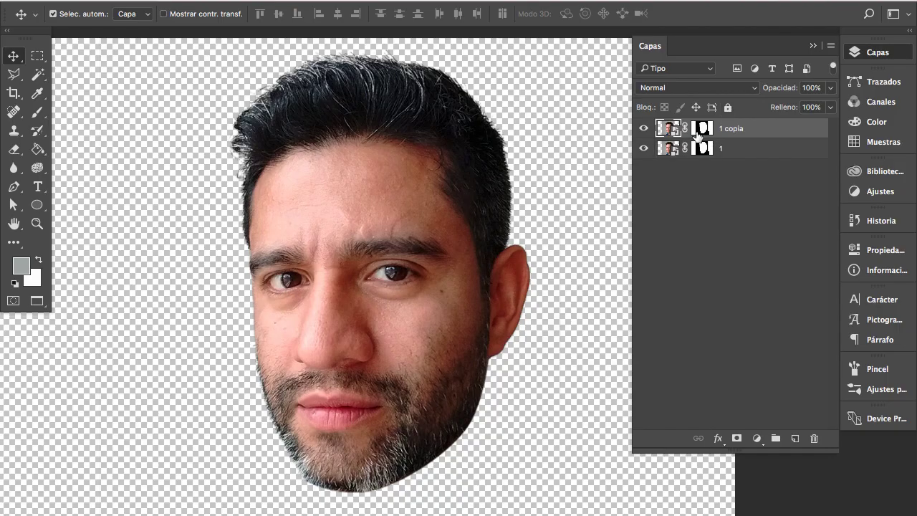
- Hide the original, add an empty layer, merge Capa 1 with its copy, then duplicate the head
left_click(643, 149)
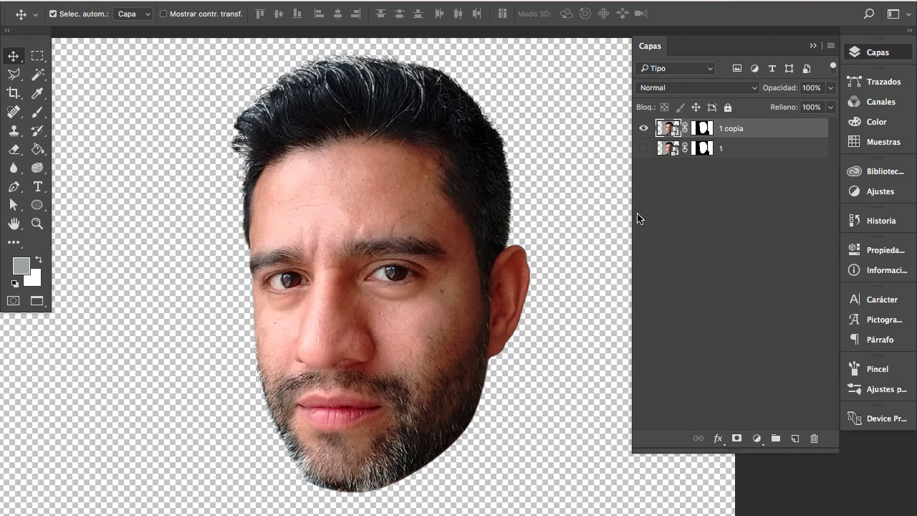
left_click(796, 438)
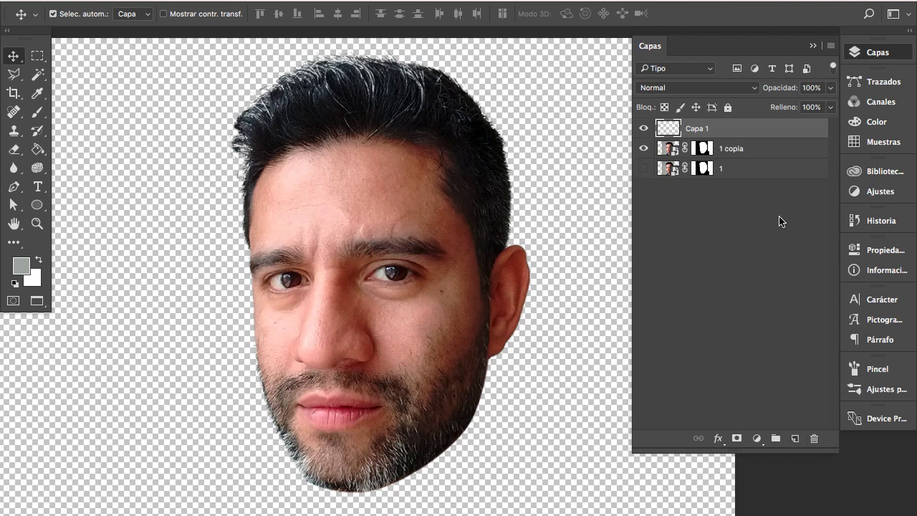
left_click(758, 150, "shift")
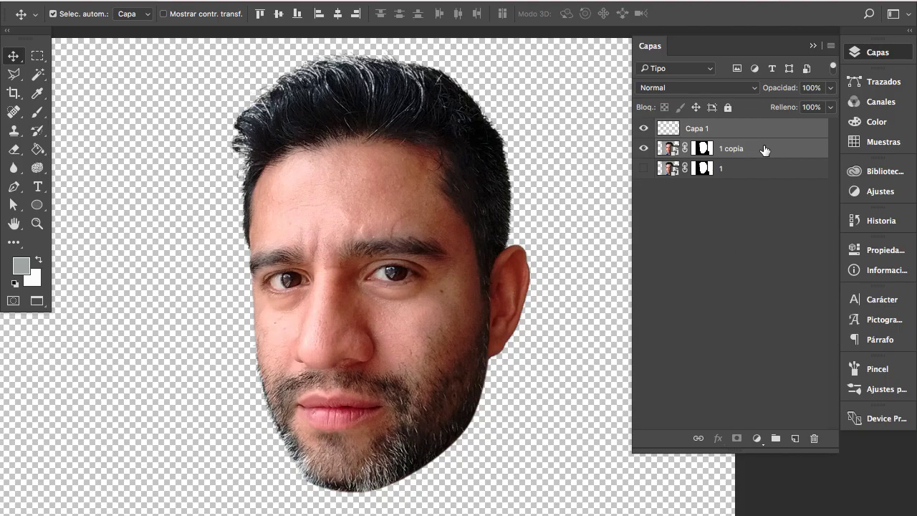
key("super+e")
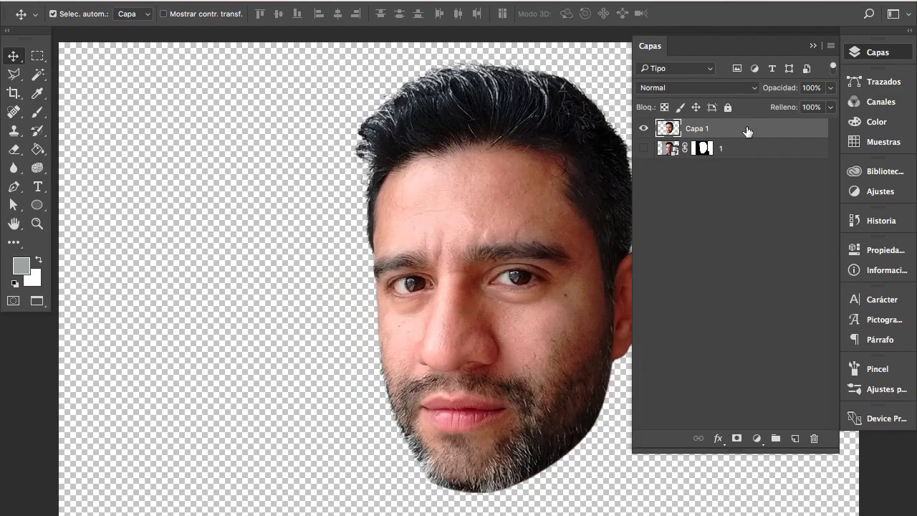
key("super+j")
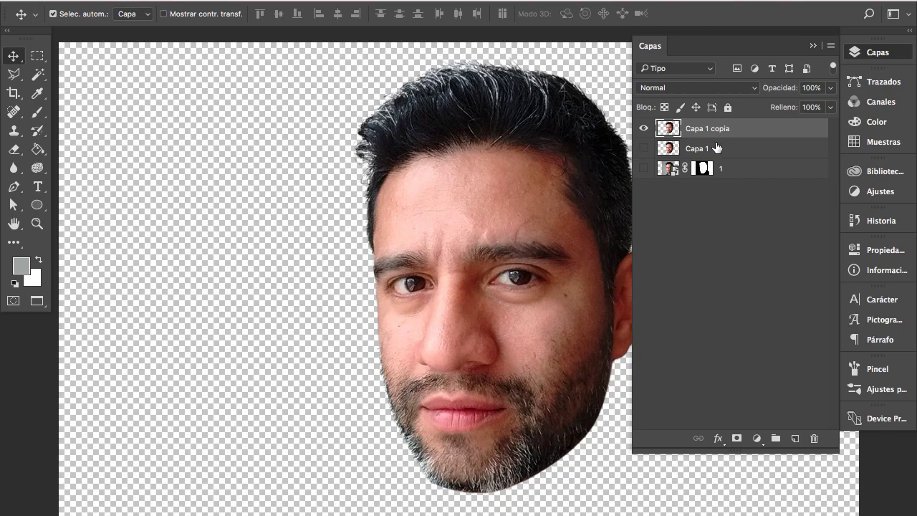
scroll(440, 239, "right", 3)
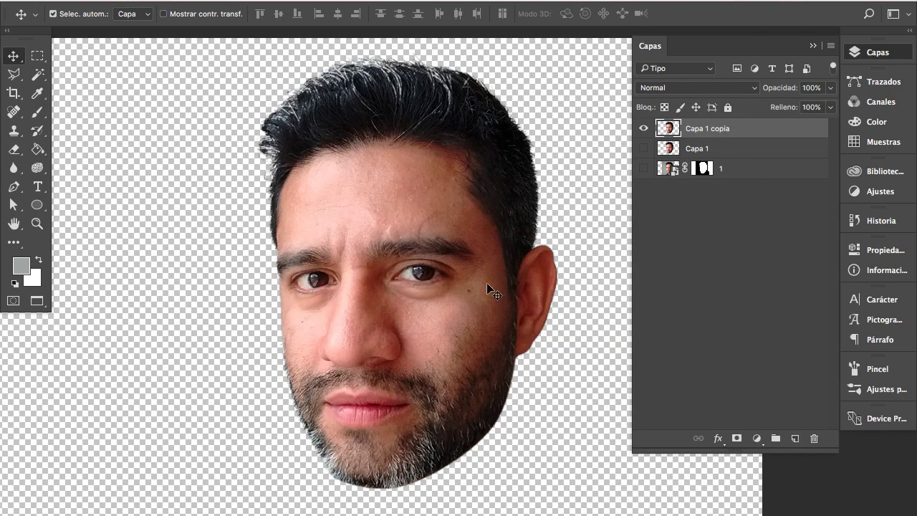
- Convert the copied head to black and white with Imagen > Ajustes > Blanco y negro
left_click(240, 1)
mouse_move(243, 33)
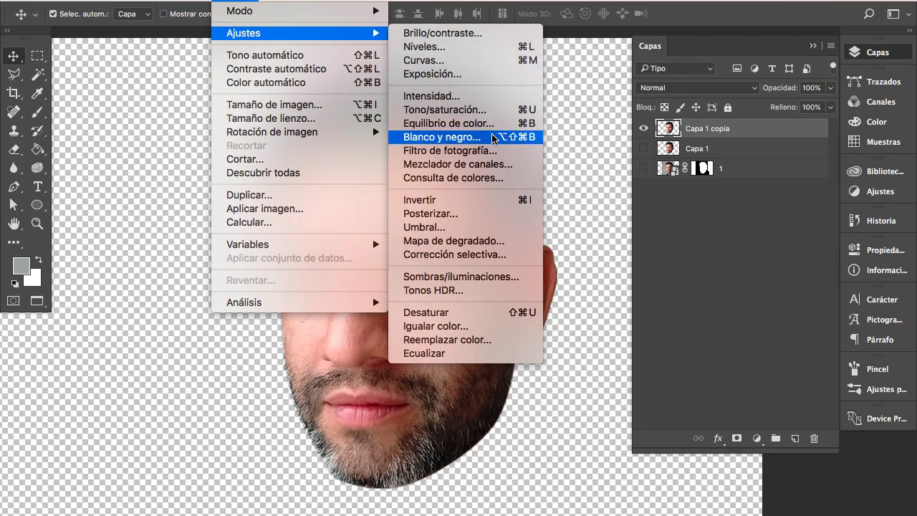
left_click(495, 137)
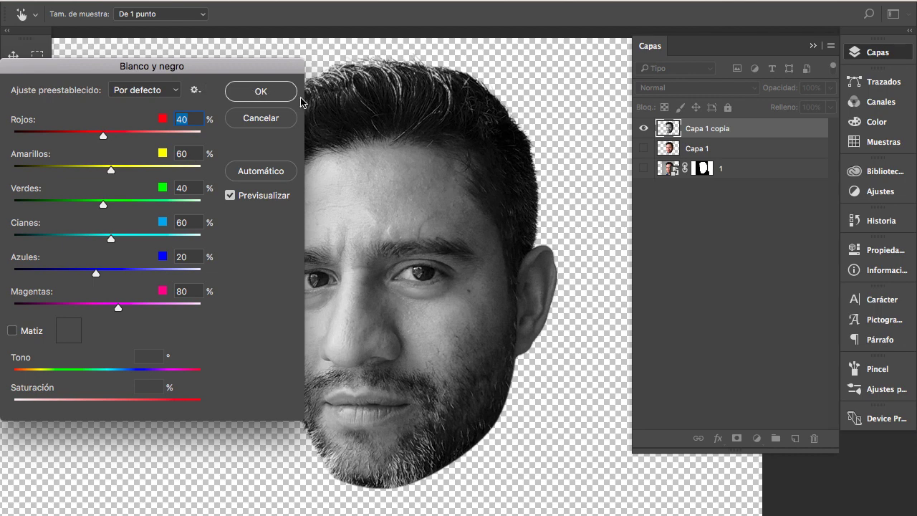
left_click(261, 92)
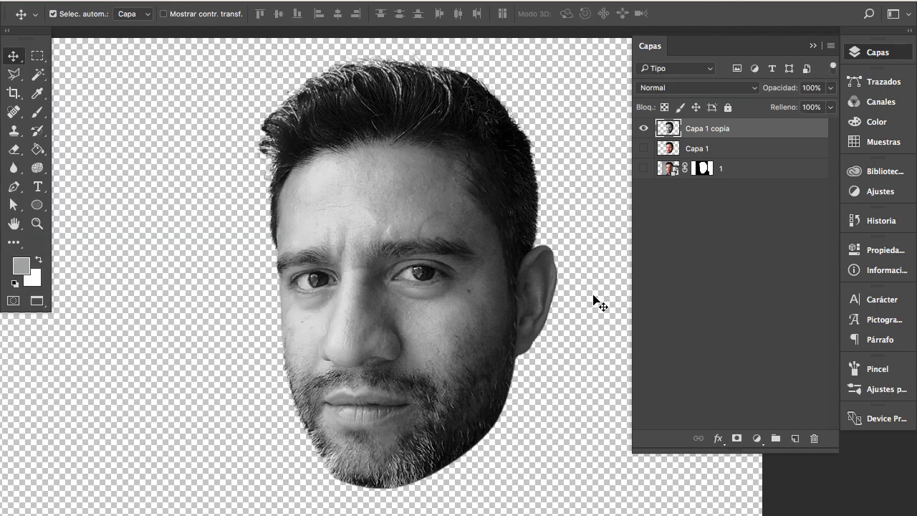
- Add a Brillo/contraste adjustment layer with brightness -10 and contrast raised to 15
left_click(757, 438)
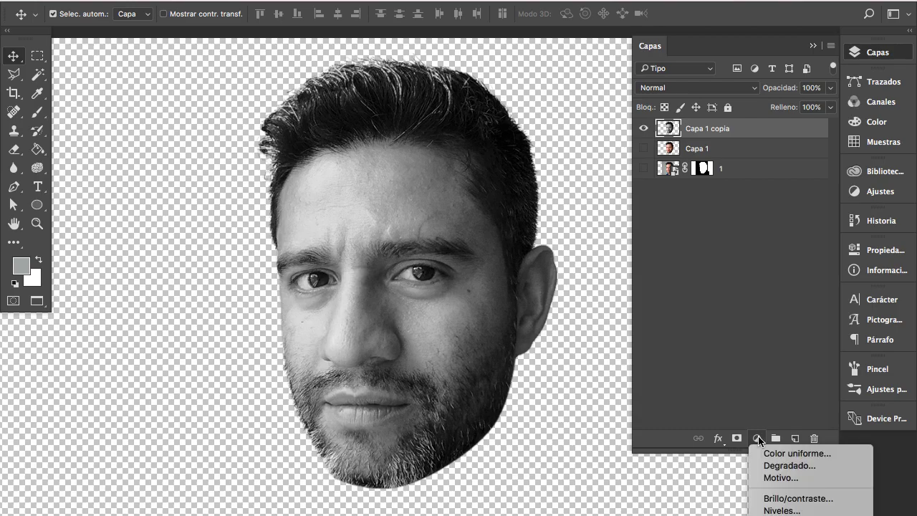
left_click(779, 498)
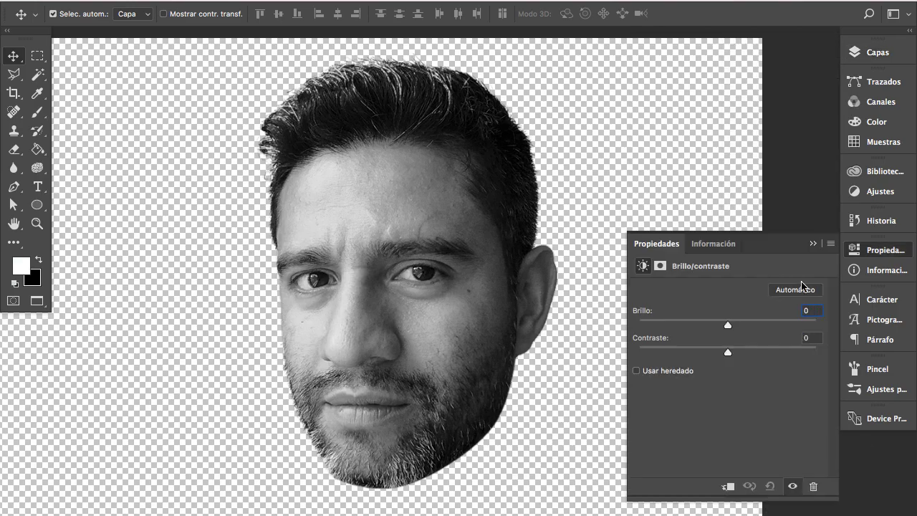
left_click_drag(730, 329, 723, 330)
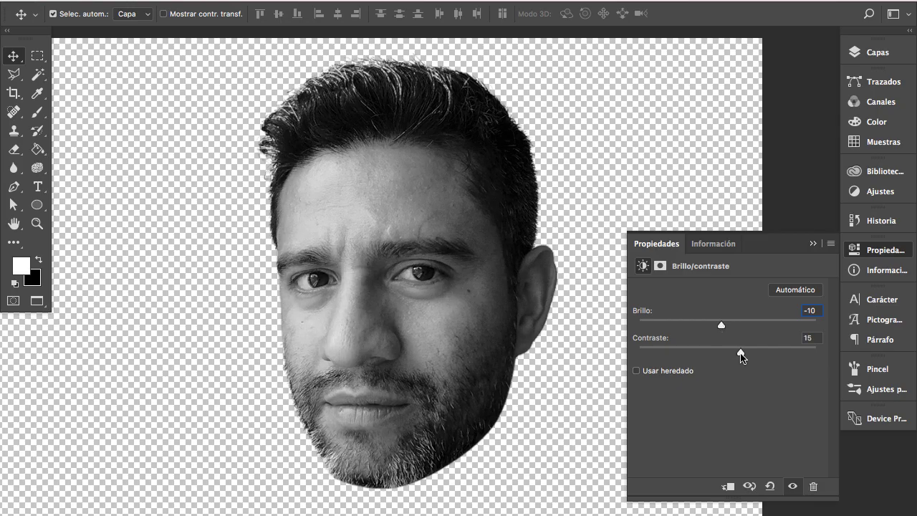
left_click_drag(741, 353, 744, 352)
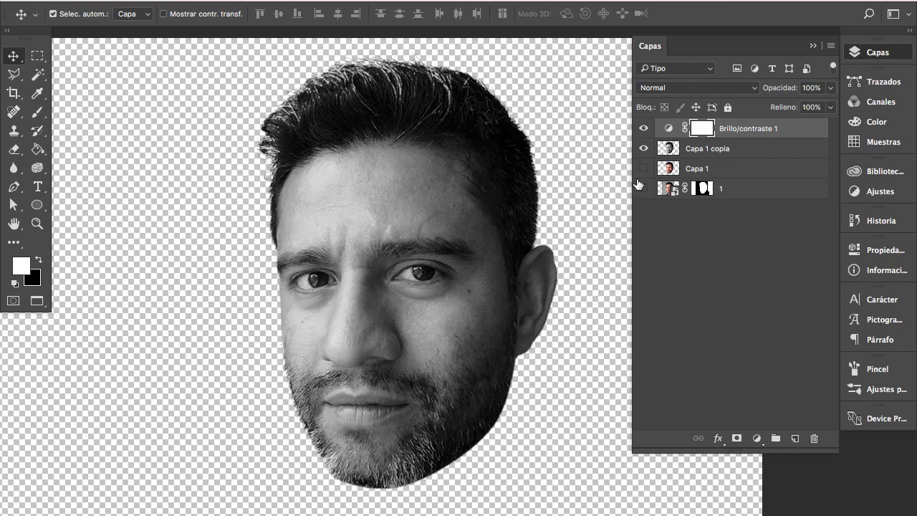
- Fill a new layer above Capa 1 with solid white using the Paint Bucket, so the head sits on a white background
left_click(643, 130)
left_click(644, 130)
left_click(752, 170)
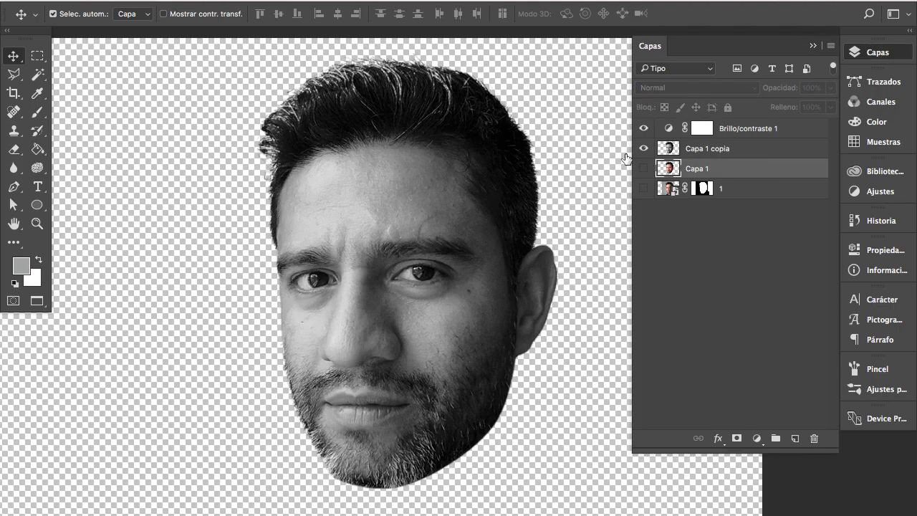
left_click(795, 438)
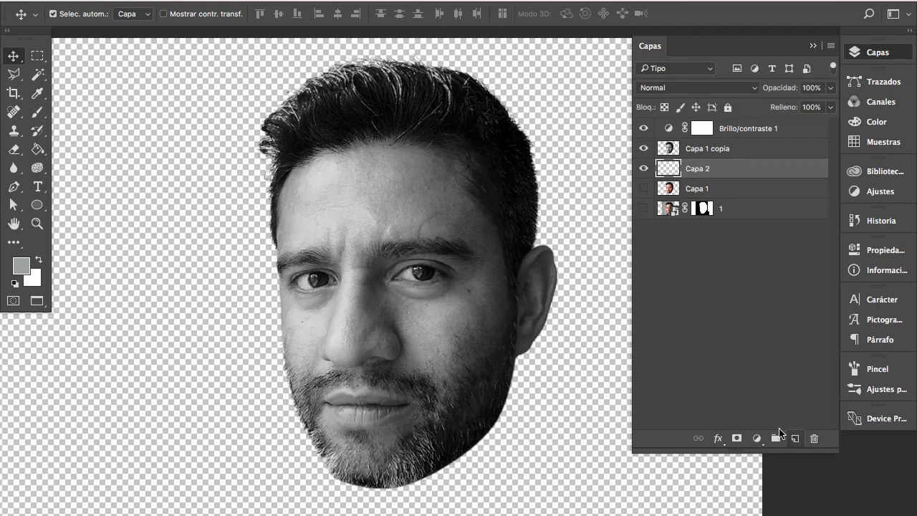
left_click(36, 150)
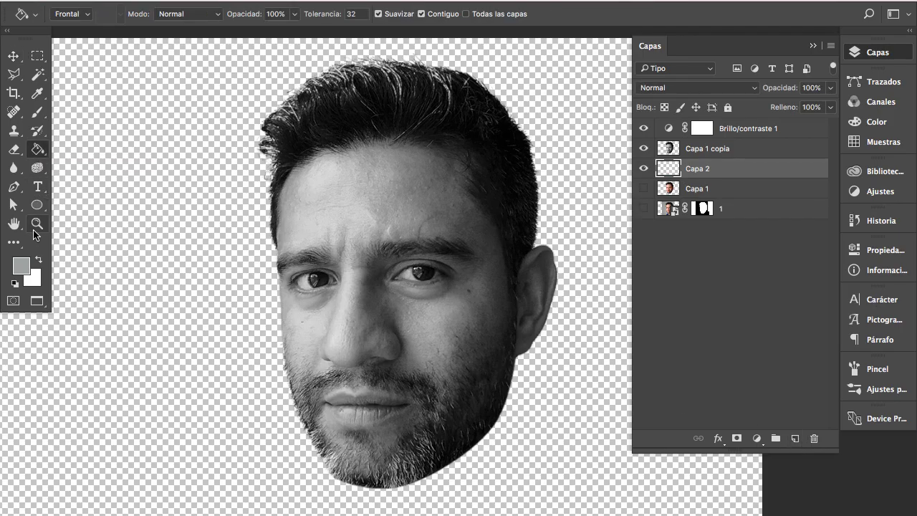
left_click(38, 260)
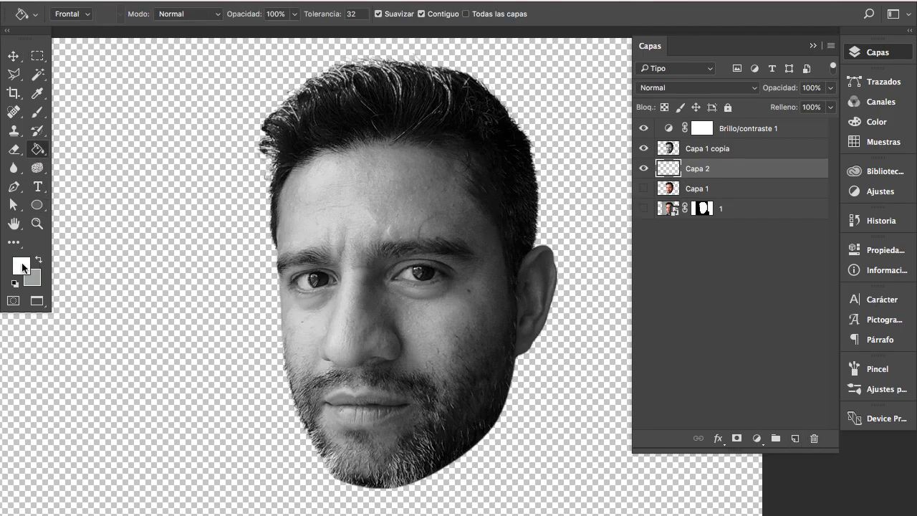
left_click(157, 230)
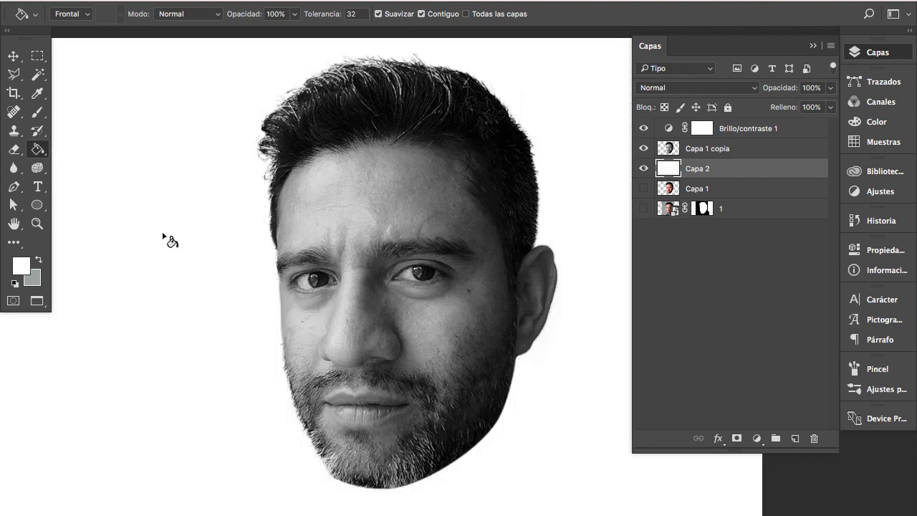
key("v")
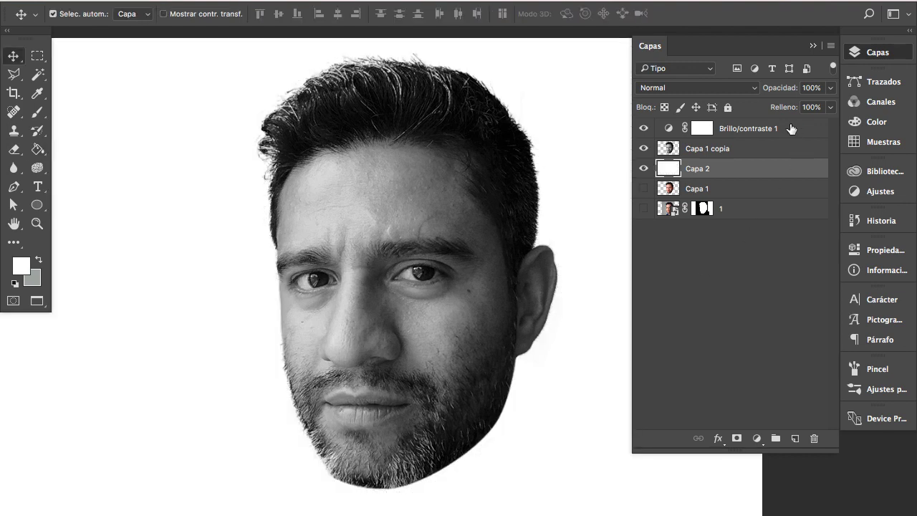
- Draw a trial closed pen path curving around the eyes on the Brillo/contraste 1 layer
left_click(791, 128)
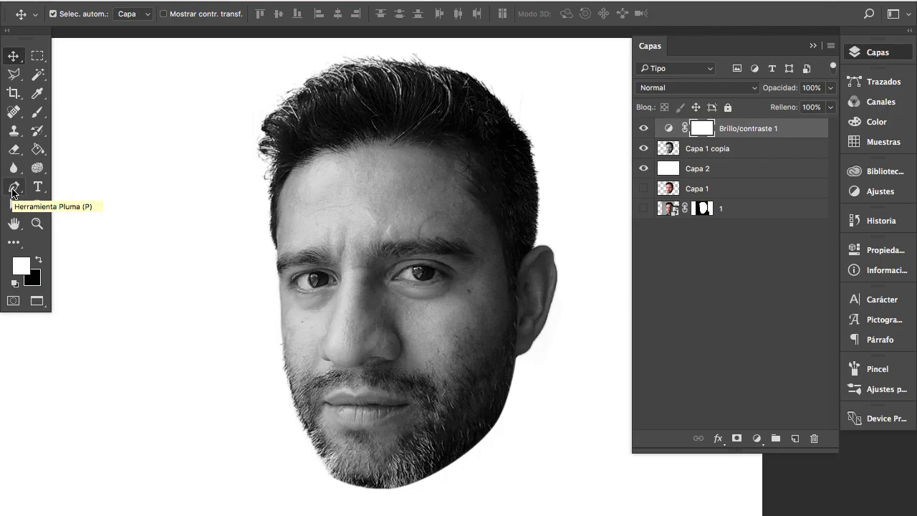
left_click(12, 188)
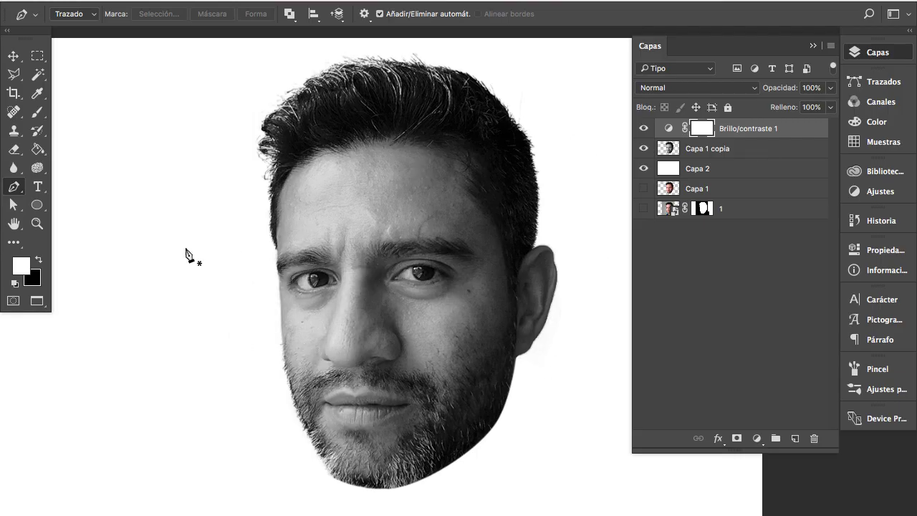
left_click(230, 293)
left_click_drag(390, 267, 444, 316)
left_click(320, 341)
left_click_drag(295, 339, 294, 335)
left_click_drag(249, 324, 241, 314)
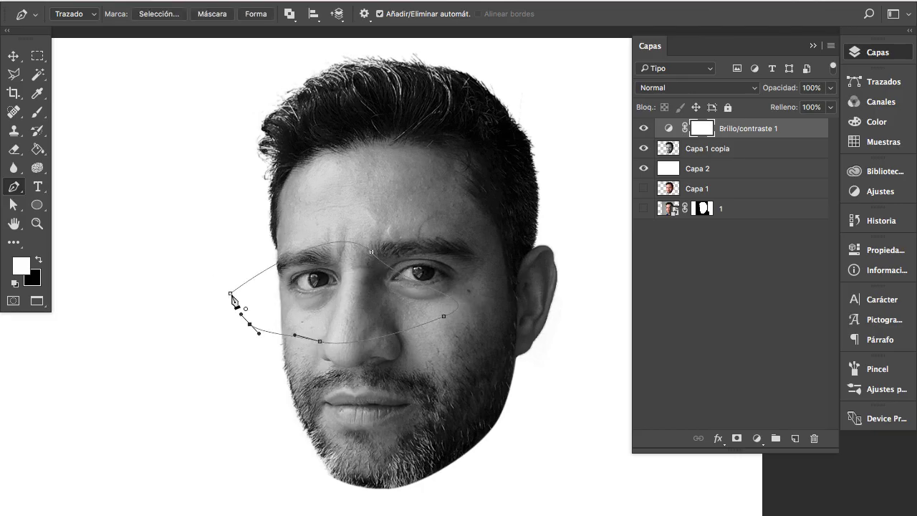
left_click(230, 294)
- Discard the trial path and switch the pen to Forma mode with no fill and 10,14 px stroke
key("ctrl+Return")
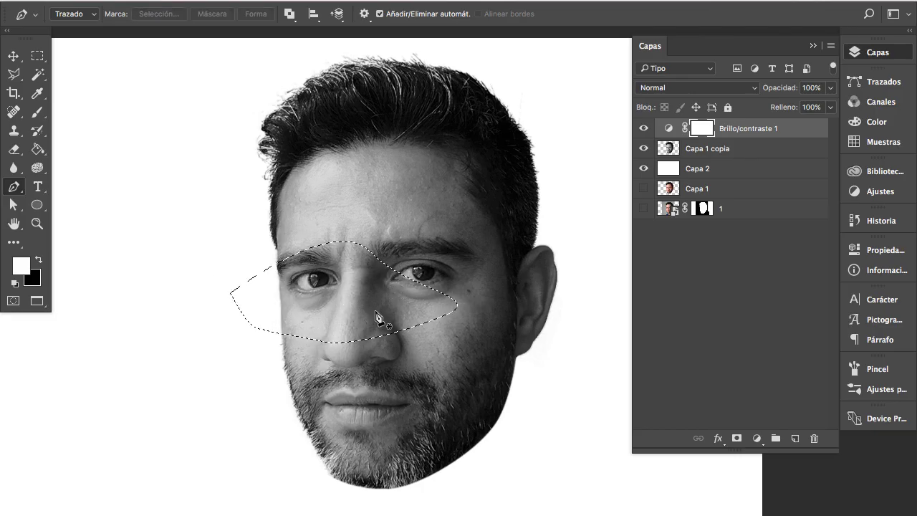
key("ctrl+d")
left_click(95, 18)
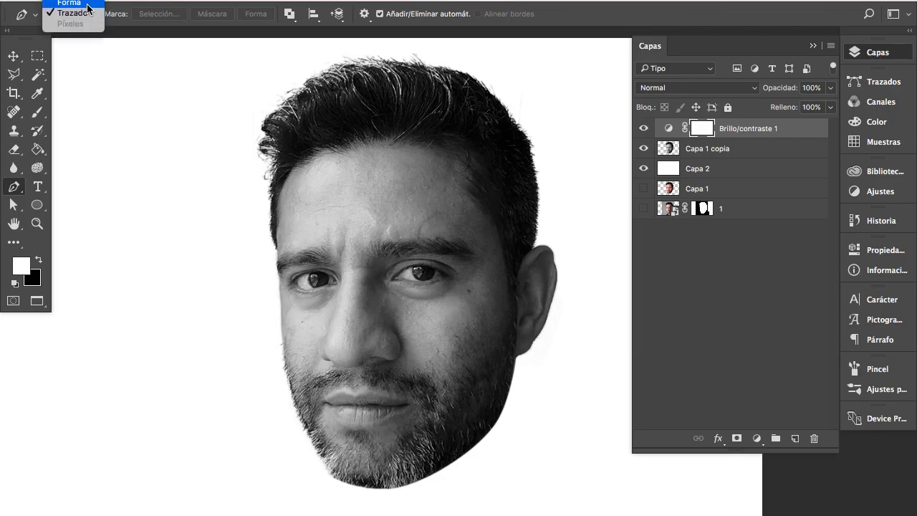
left_click(88, 3)
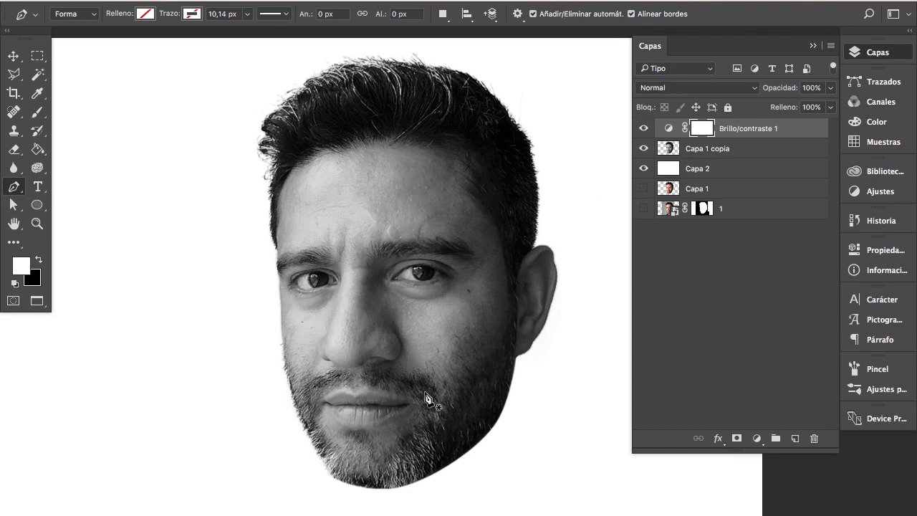
- Start the jaw shape at the face's left edge, curving along the upper lip to the earlobe
scroll(440, 385, "up", 1)
left_click_drag(443, 385, 415, 391)
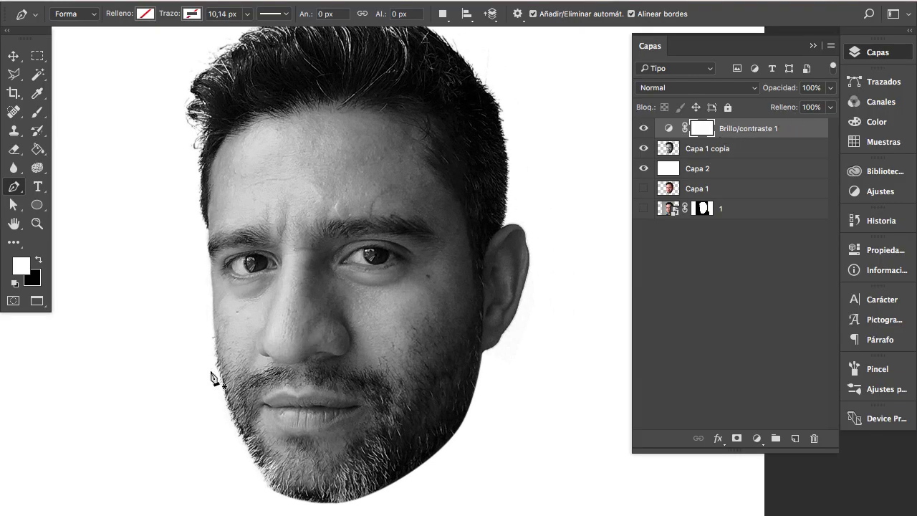
scroll(229, 368, "up", 2)
scroll(250, 364, "down", 2)
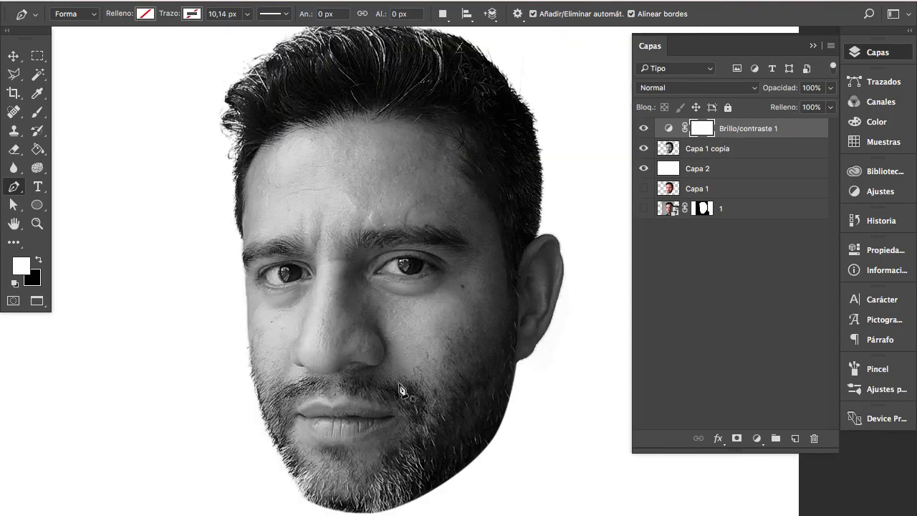
scroll(396, 371, "up", 2)
scroll(389, 351, "up", 1)
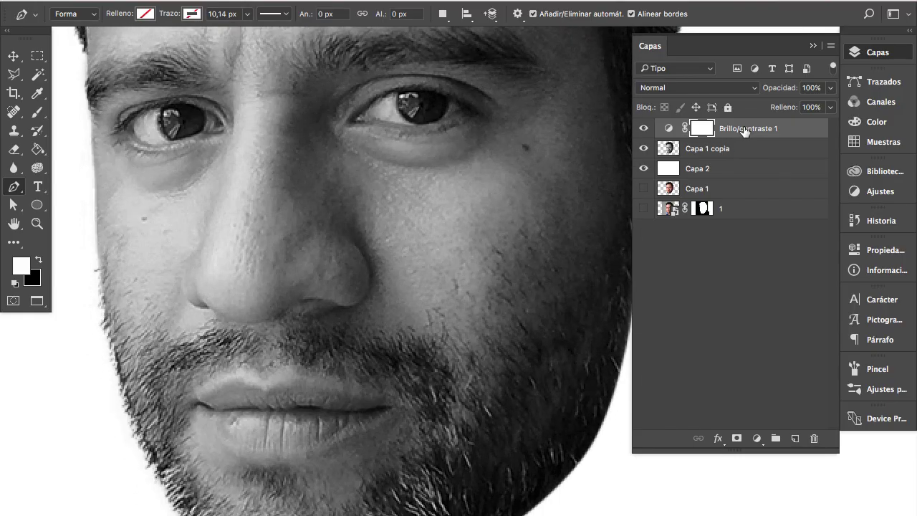
left_click(105, 305)
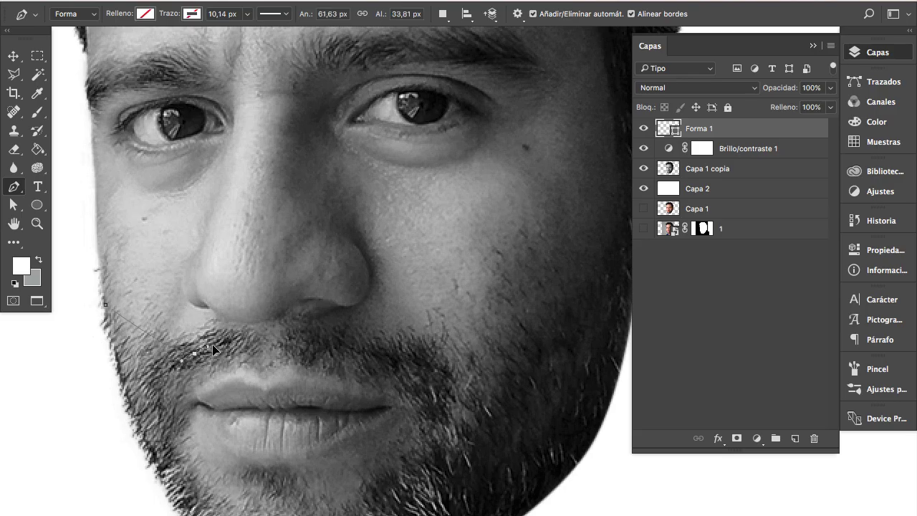
left_click_drag(195, 353, 238, 350)
mouse_move(364, 356)
left_mouse_down()
mouse_move(421, 373)
mouse_move(347, 376)
left_mouse_up()
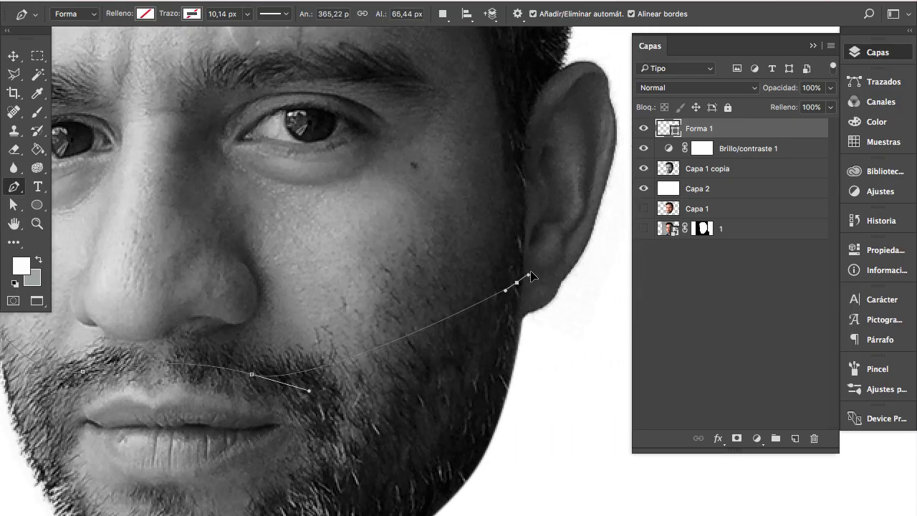
left_click_drag(517, 283, 557, 258)
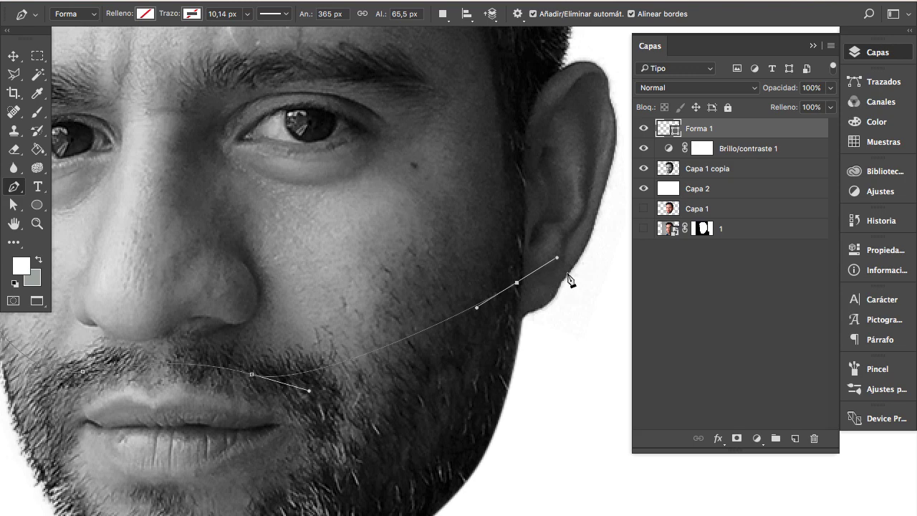
left_click(572, 269)
- Continue the Forma 1 outline down past the jaw, below the chin, and back up the left side
left_click_drag(607, 293, 501, 129)
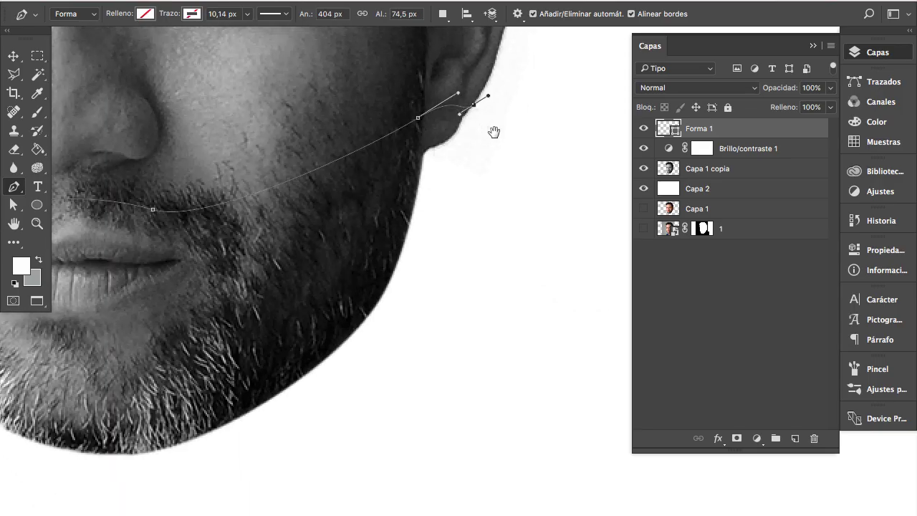
left_click(551, 262)
left_click(494, 483)
left_click(319, 515)
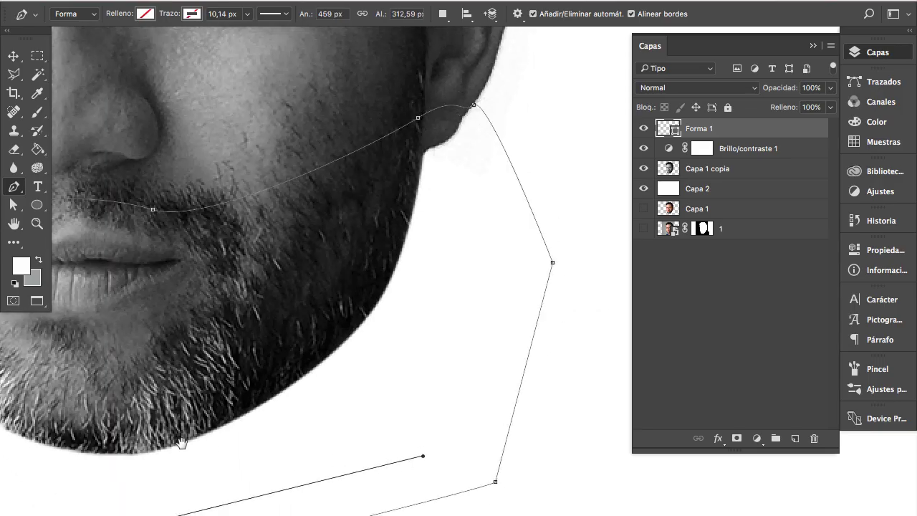
scroll(366, 474, "left", 5)
left_click(364, 474)
left_click(177, 413)
left_click(135, 290)
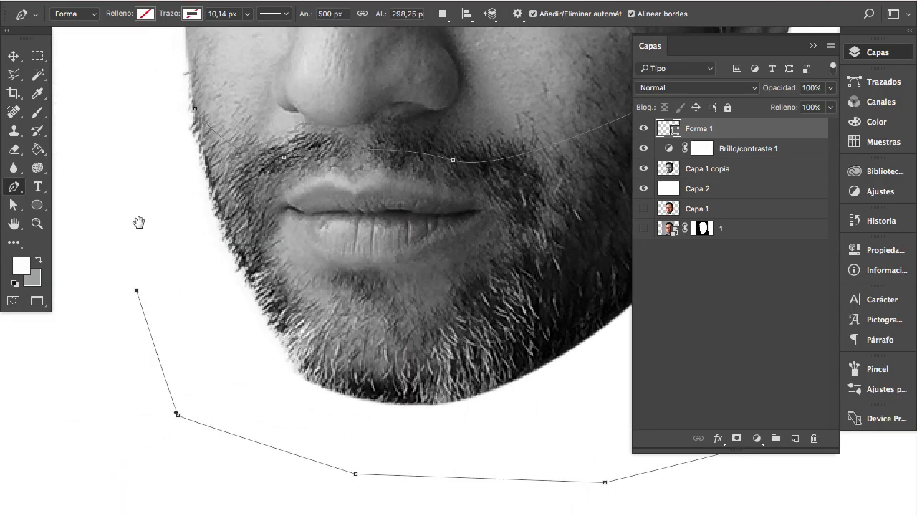
scroll(139, 221, "up", 5)
left_click(146, 246)
mouse_move(200, 212)
left_mouse_down()
mouse_move(232, 245)
mouse_move(223, 308)
left_mouse_up()
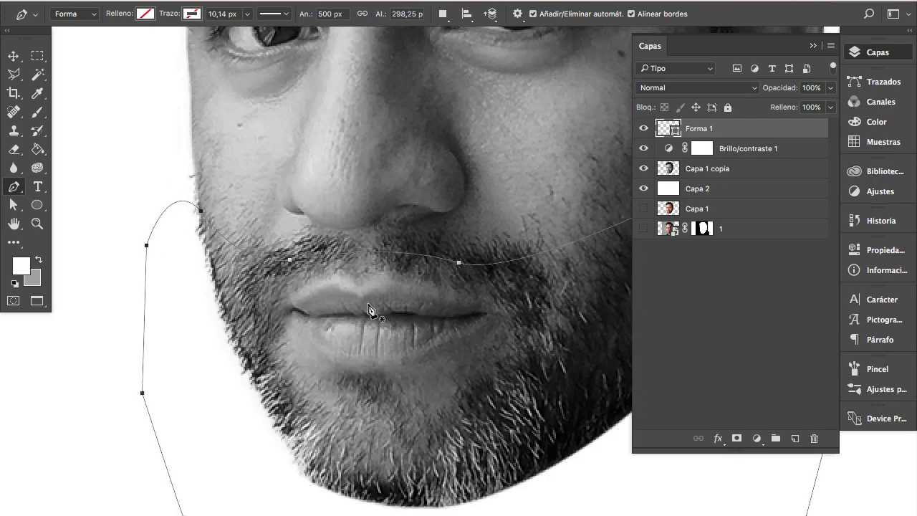
scroll(361, 389, "right", 5)
scroll(361, 389, "up", 3)
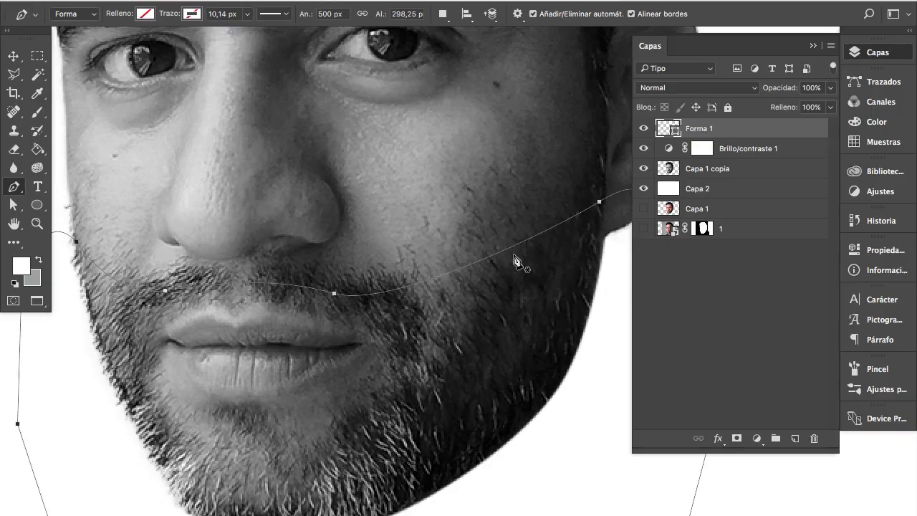
- With Forma 1 selected, hide all panels and zoom in on the face near the left cheek
left_click(671, 172)
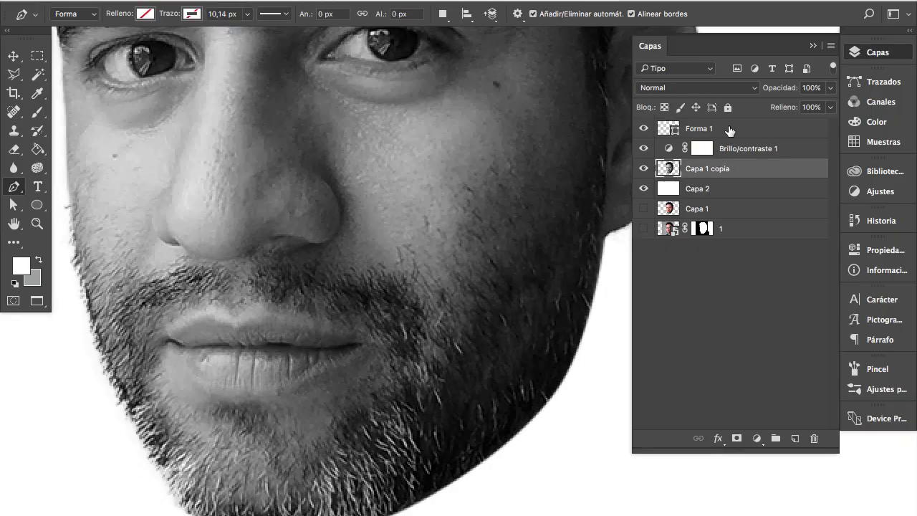
left_click(729, 129)
scroll(387, 215, "up", 3)
key("Tab")
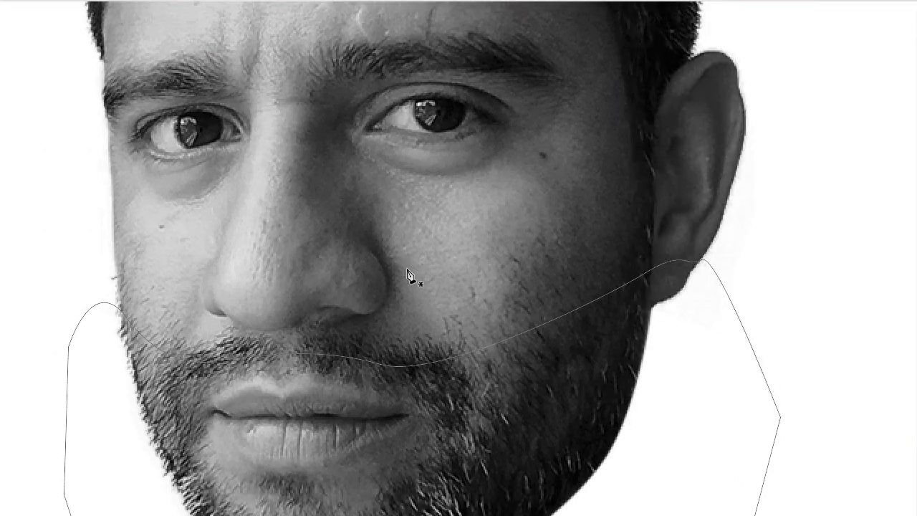
left_click(411, 273, "ctrl+alt")
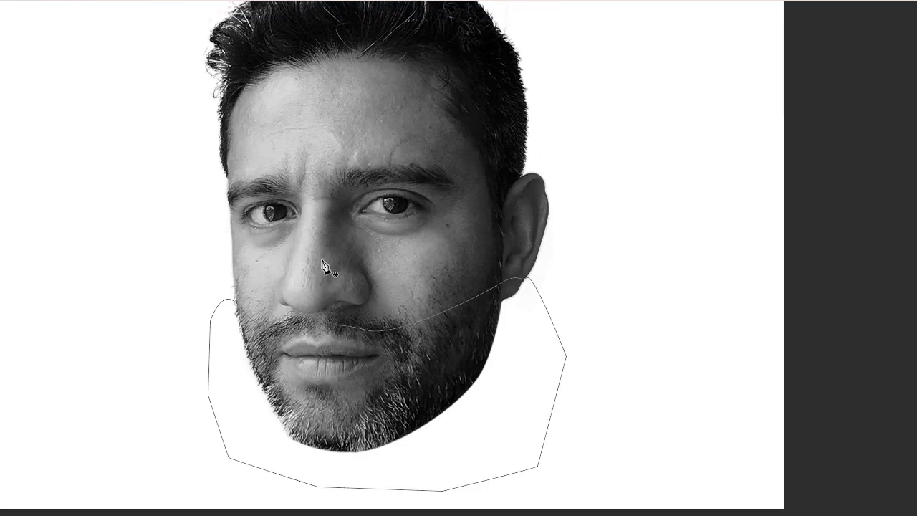
left_click(247, 276, "ctrl")
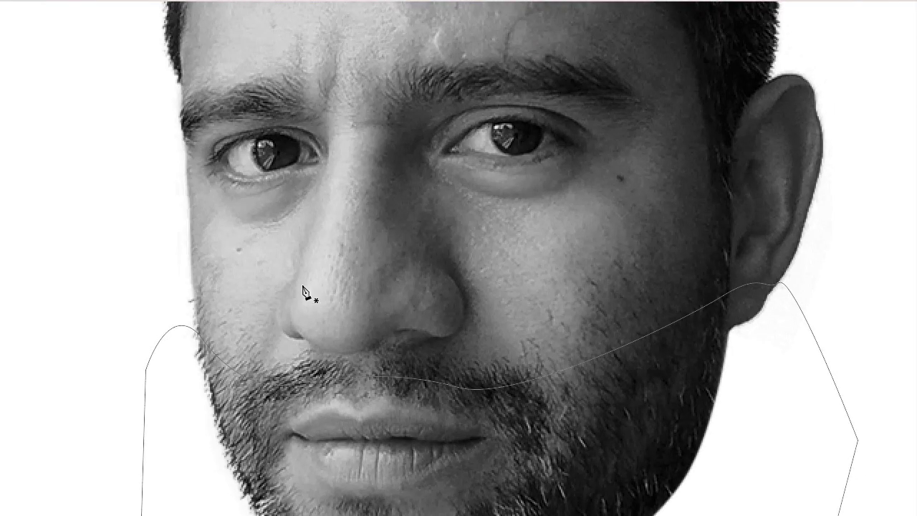
- Draw a curved top edge from the left cheek, below the eyes across the nose, to the right ear
left_click(192, 242)
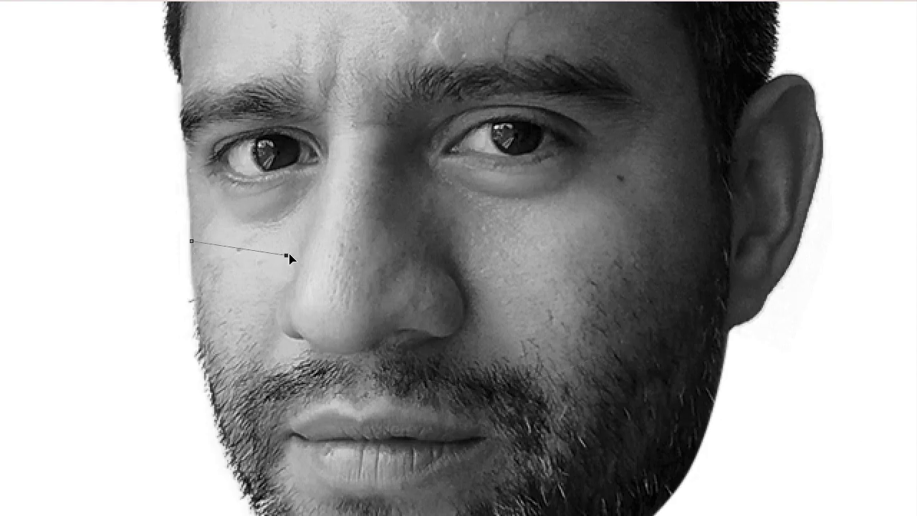
mouse_move(286, 255)
left_mouse_down()
mouse_move(318, 245)
mouse_move(341, 270)
left_mouse_up()
left_click_drag(433, 222, 435, 222)
left_click_drag(505, 245, 542, 245)
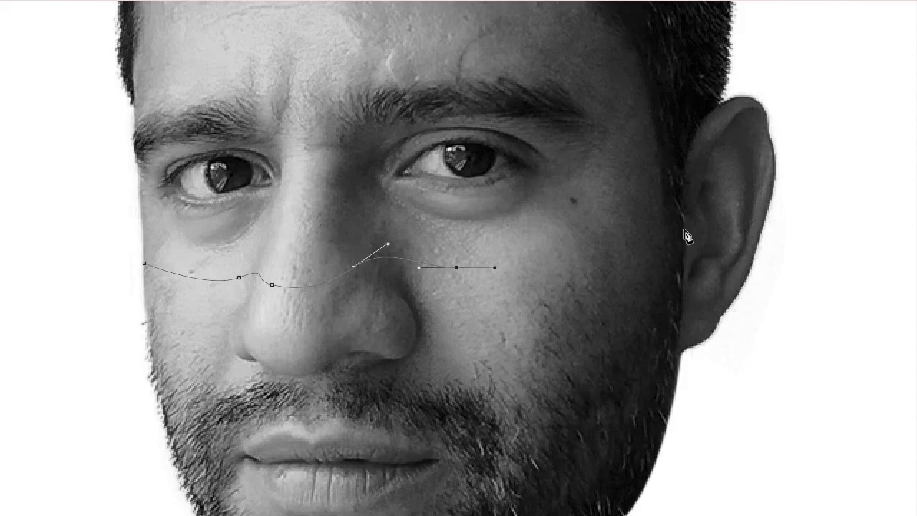
left_click_drag(684, 228, 754, 199)
left_click(685, 230)
left_click_drag(706, 228, 741, 224)
left_click_drag(748, 218, 765, 225)
left_click_drag(792, 284, 784, 213)
- Loop the outline down the right jaw, under the chin, up the left side, and close it
left_click(807, 315)
scroll(788, 315, "down", 3)
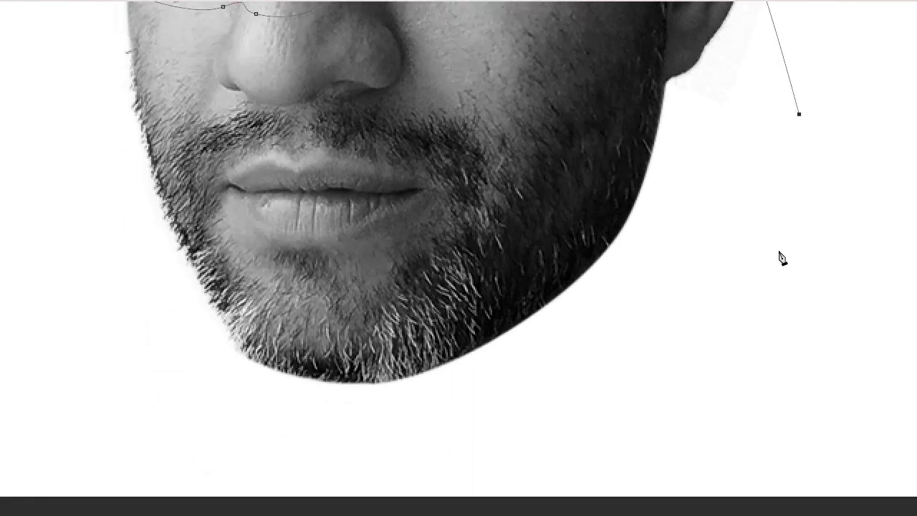
left_click(789, 317)
left_click_drag(538, 382, 534, 397)
left_click(363, 414)
left_click_drag(219, 383, 133, 308)
left_click_drag(89, 160, 223, 375)
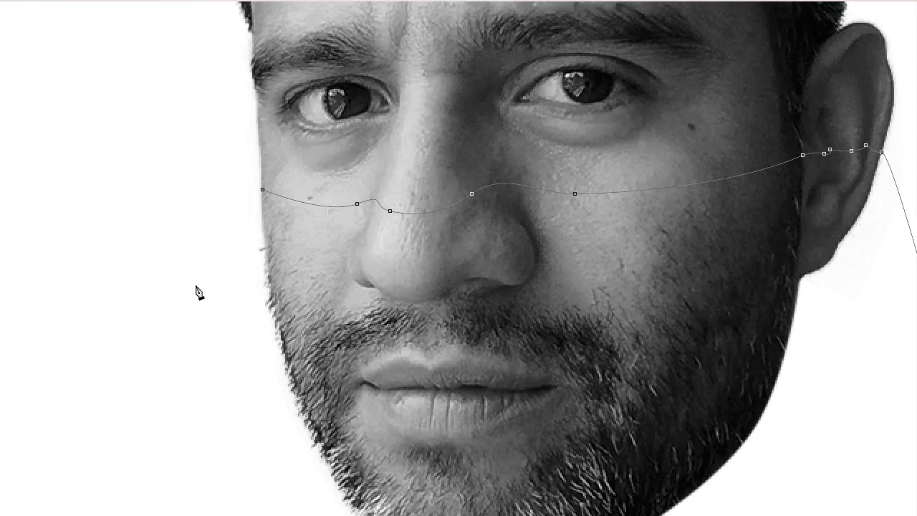
left_click(203, 230)
left_click(216, 186)
left_click(262, 190)
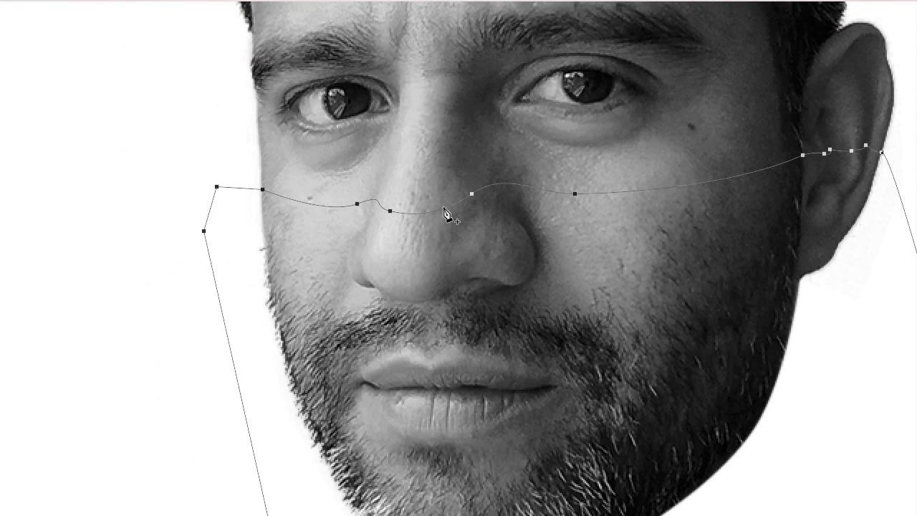
- Restore the panels and, with Direct Selection, lower the Forma 2 anchors on and beside the nose bridge
key("Tab")
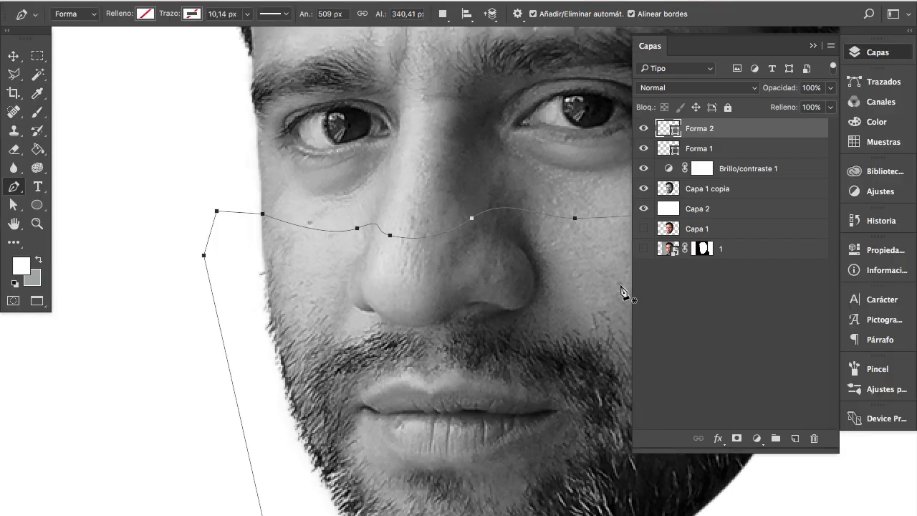
left_click_drag(487, 266, 385, 239)
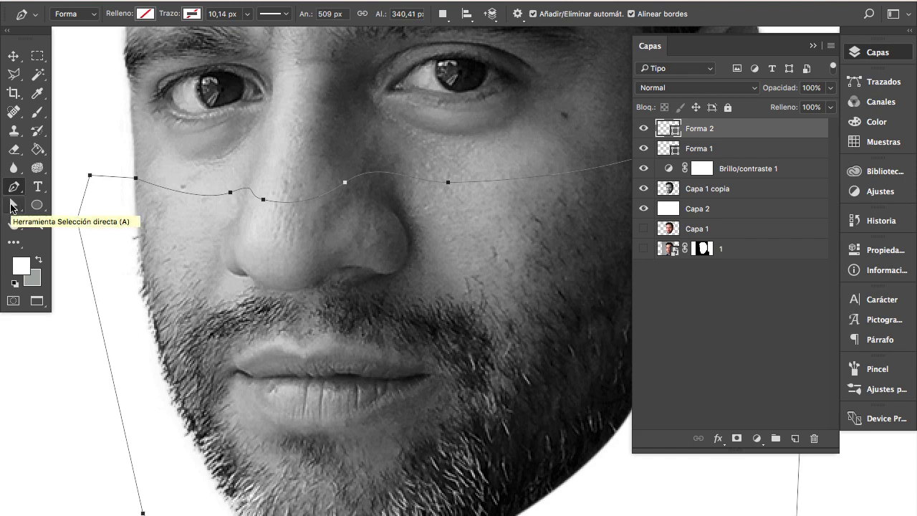
left_click(10, 206)
left_click(344, 184)
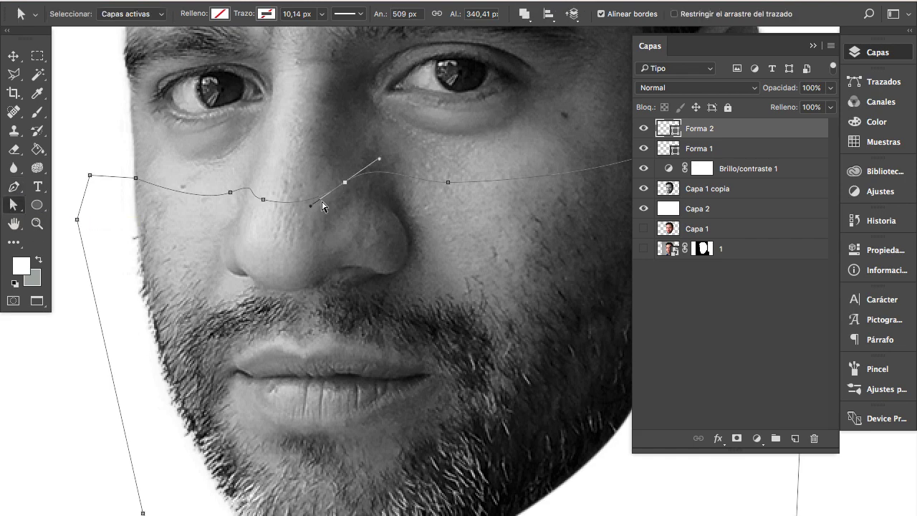
left_click_drag(346, 183, 344, 186)
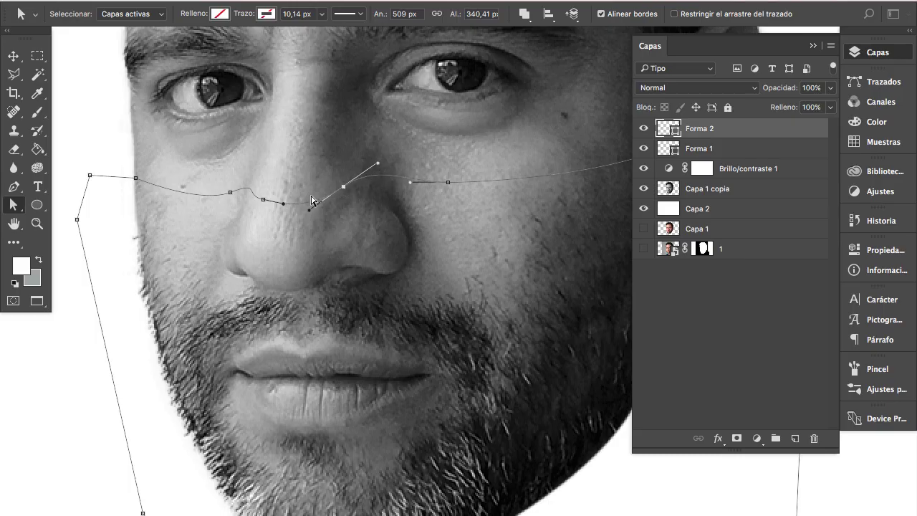
left_click_drag(263, 201, 260, 206)
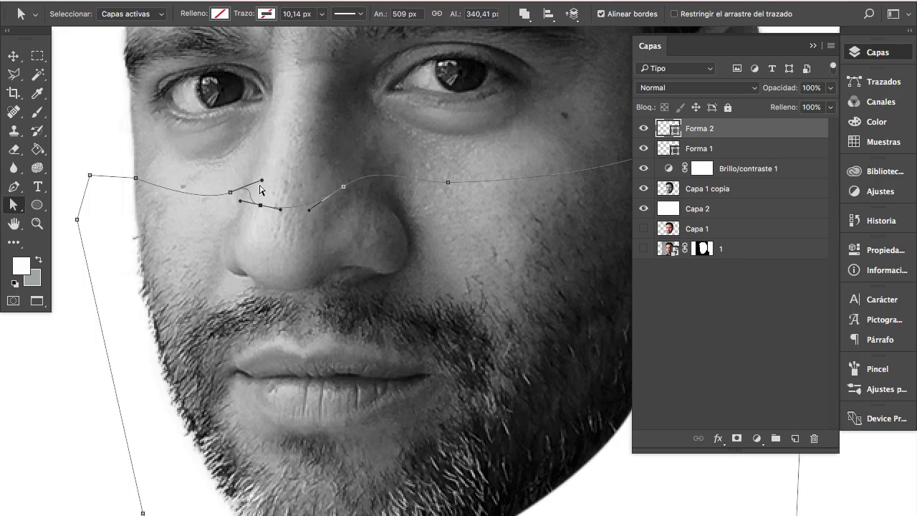
mouse_move(258, 237)
left_mouse_down()
mouse_move(254, 281)
mouse_move(278, 290)
left_mouse_up()
- Return to the Pen tool and reposition the view over the face
left_click(14, 187)
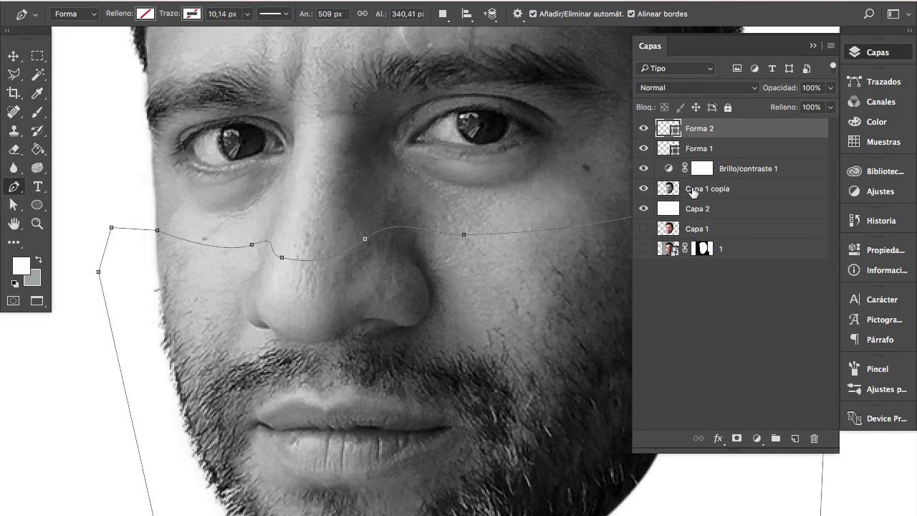
scroll(481, 221, "down", 1)
scroll(449, 262, "up", 2)
scroll(435, 205, "down", 3)
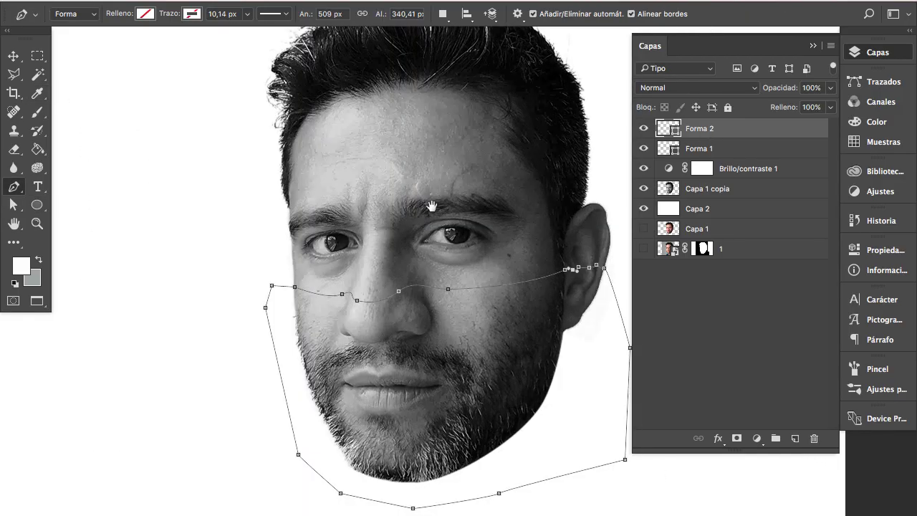
scroll(415, 276, "down", 1)
left_click_drag(455, 260, 418, 267)
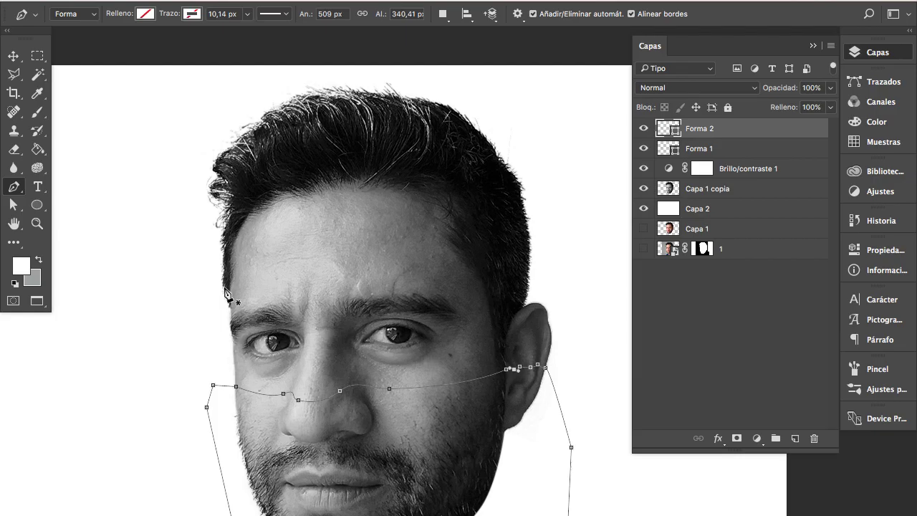
- Draw the closed Forma 3 hair shape with a gently curved bottom edge across the forehead
left_click(225, 269)
left_click_drag(325, 261, 379, 253)
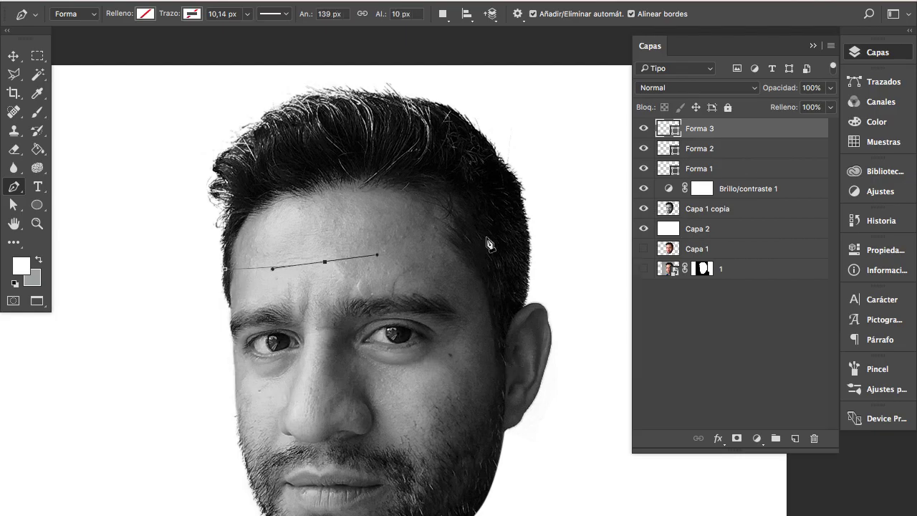
left_click_drag(455, 244, 528, 228)
left_click(575, 208)
left_click(553, 81)
left_click(491, 45)
left_click(271, 60)
left_click(176, 92)
left_click(158, 205)
left_click(175, 251)
left_click(225, 269)
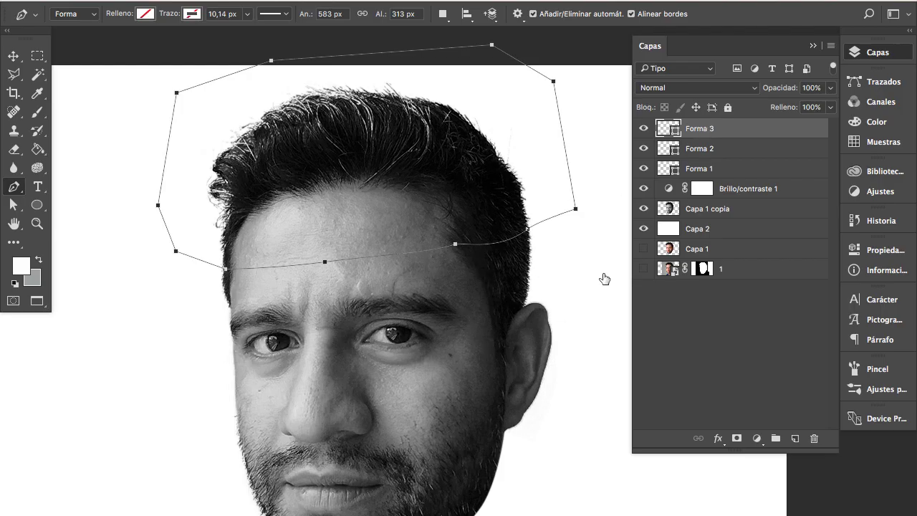
- Check the Forma 2 and Forma 1 layers, show the whole head, and select capa 1 copia with the Move tool
left_click(702, 150)
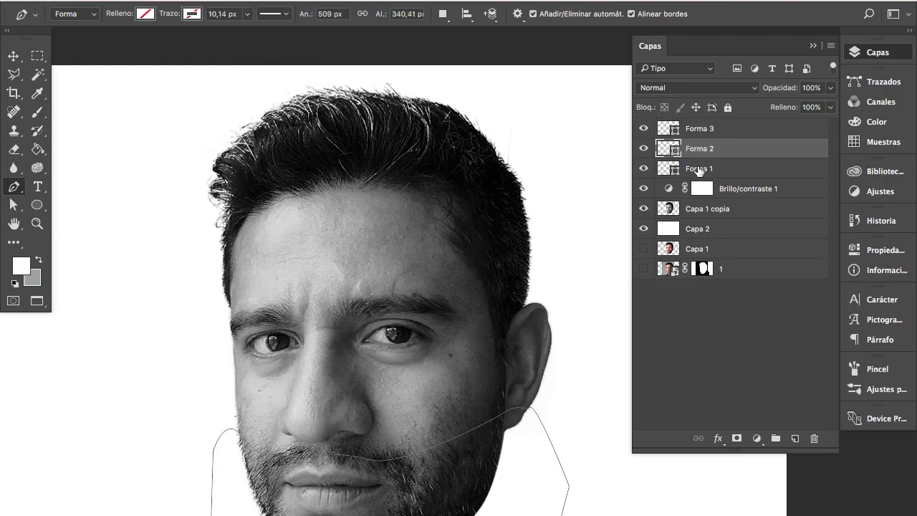
left_click(700, 169)
left_click_drag(444, 333, 444, 258)
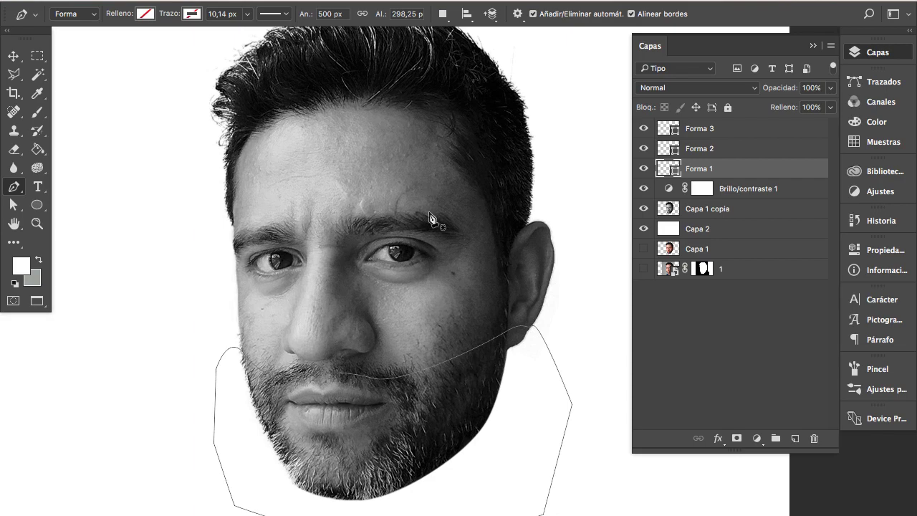
scroll(426, 303, "down", 2)
key("v")
left_click(426, 303)
left_click_drag(403, 328, 426, 303)
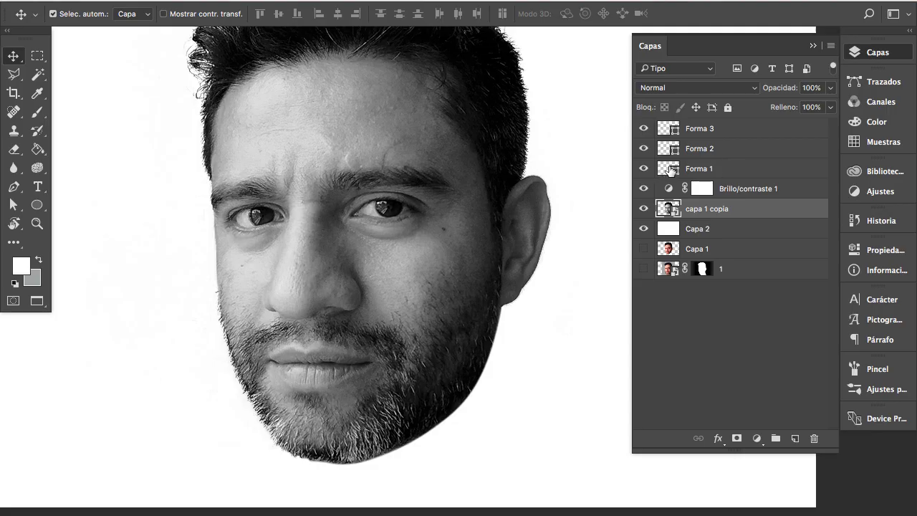
- Copy the Forma 1 jaw area to a new layer named cara1, move it to the top and hide it
key("ctrl")
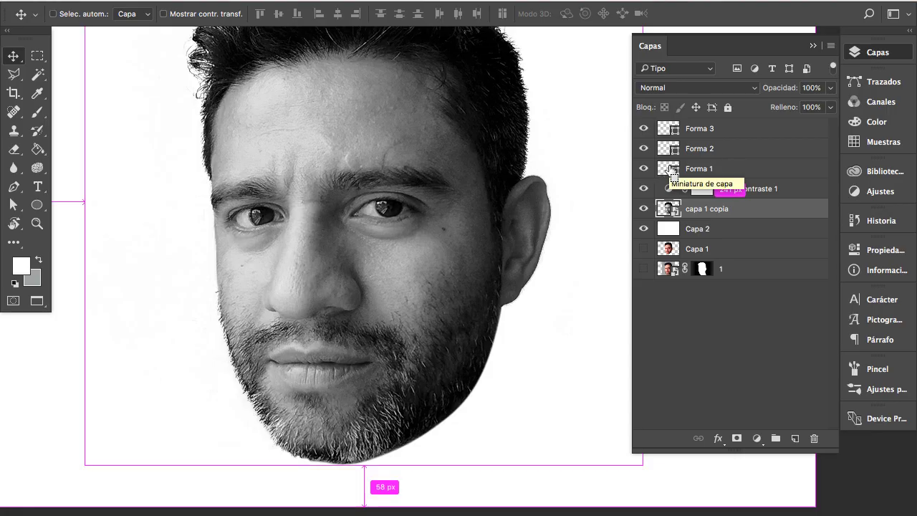
left_click(671, 169, "ctrl")
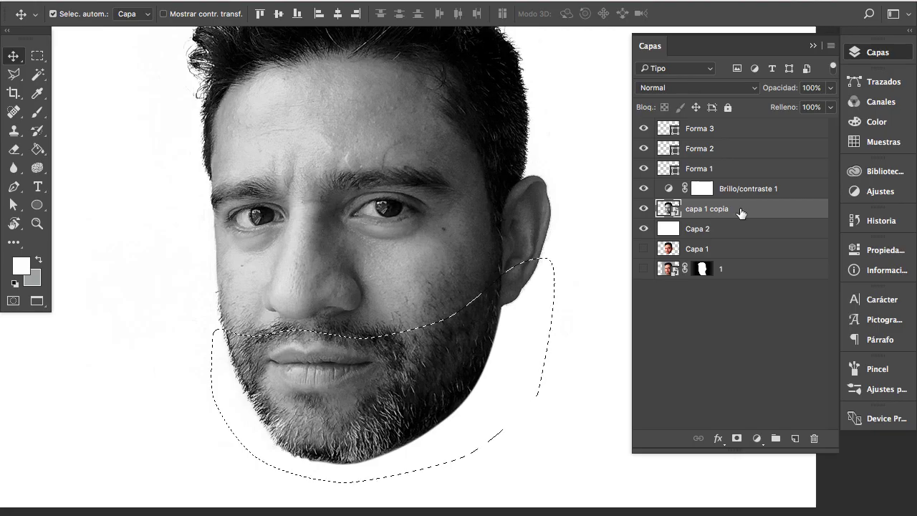
key("ctrl+j")
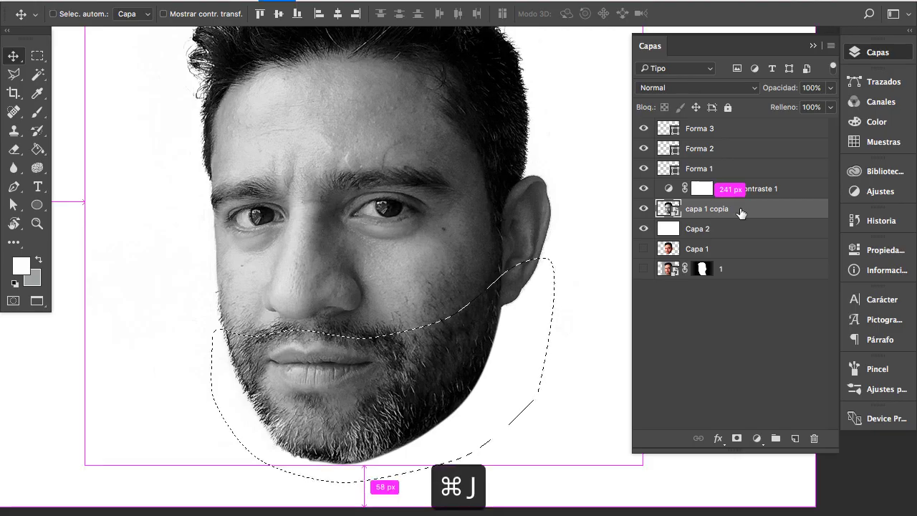
left_click(643, 229)
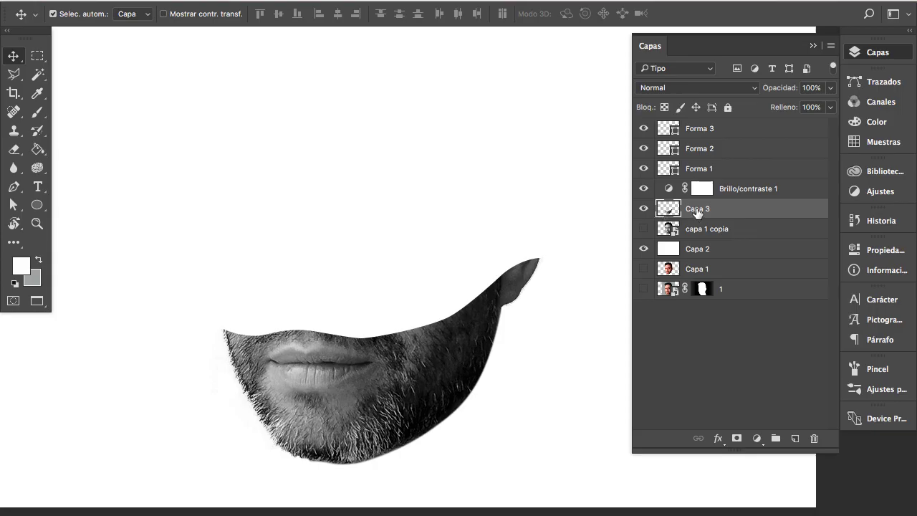
double_click(697, 208)
type("cara1")
left_click_drag(720, 212, 716, 126)
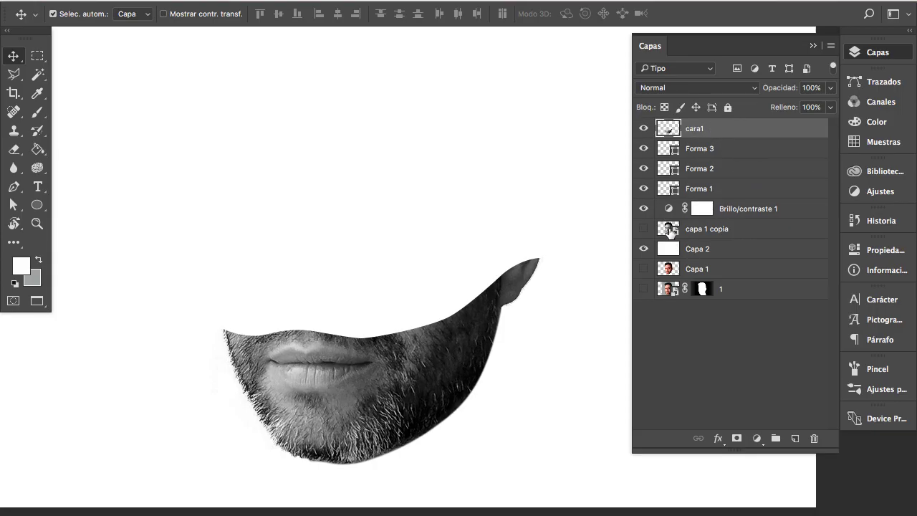
left_click(643, 128)
left_click(644, 229)
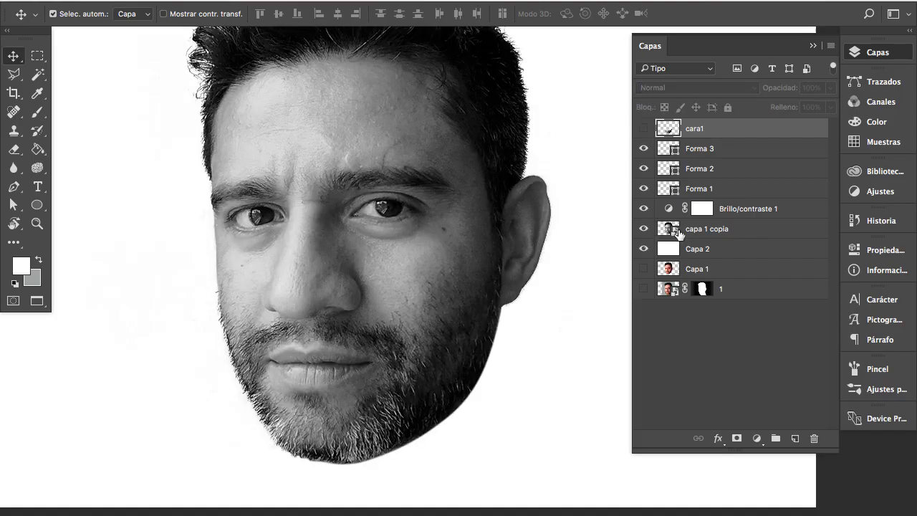
left_click(695, 229)
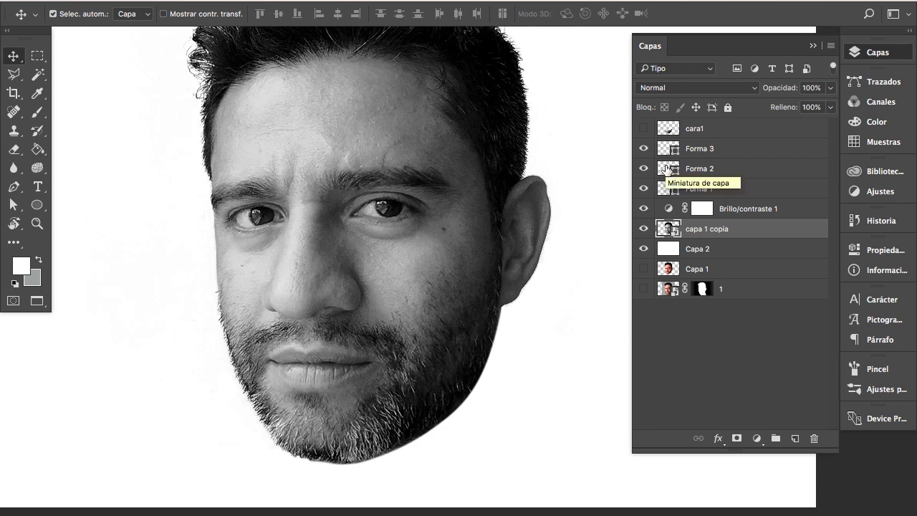
- Copy the Forma 2 lower face into cara2, move it to the top and hide it
key("ctrl")
left_click(667, 169, "ctrl")
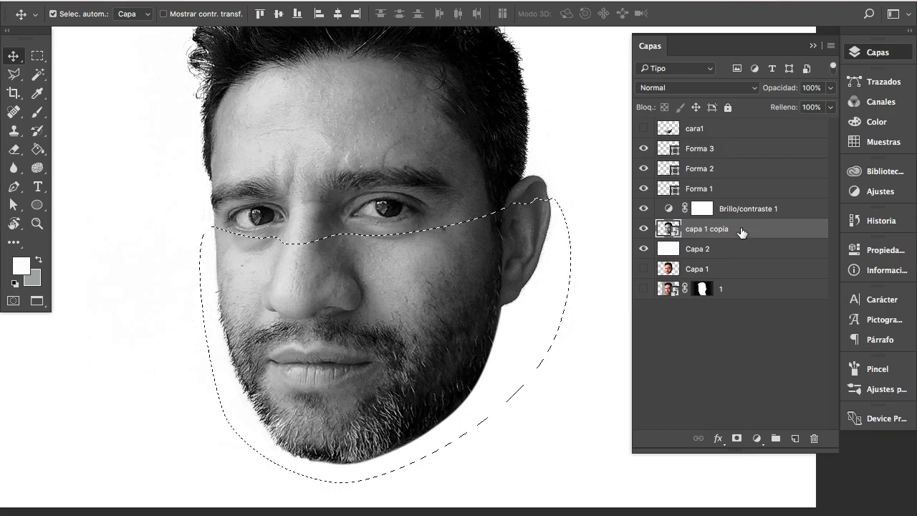
key("ctrl+j")
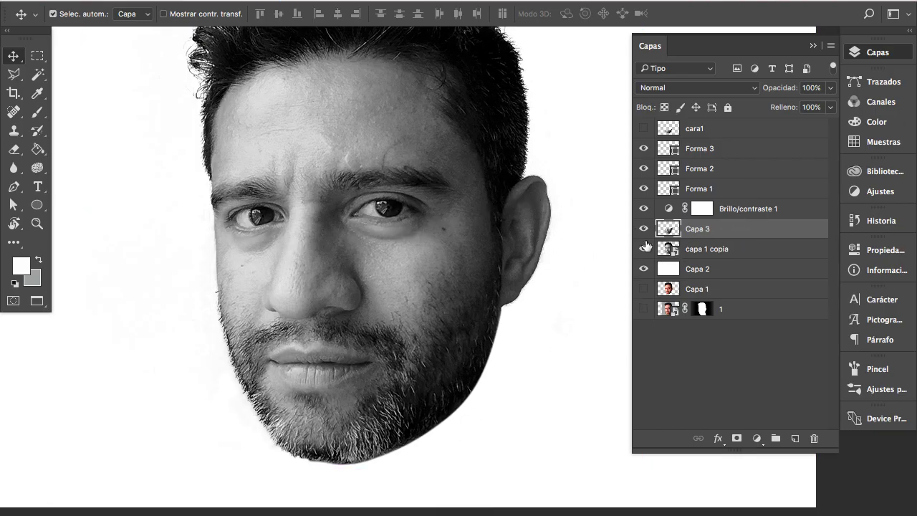
left_click(644, 248)
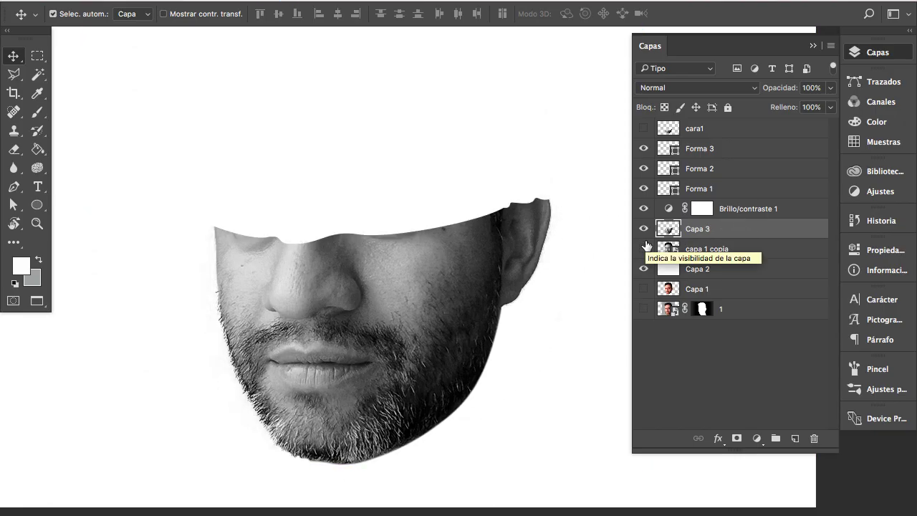
left_click(644, 248)
type("cara2")
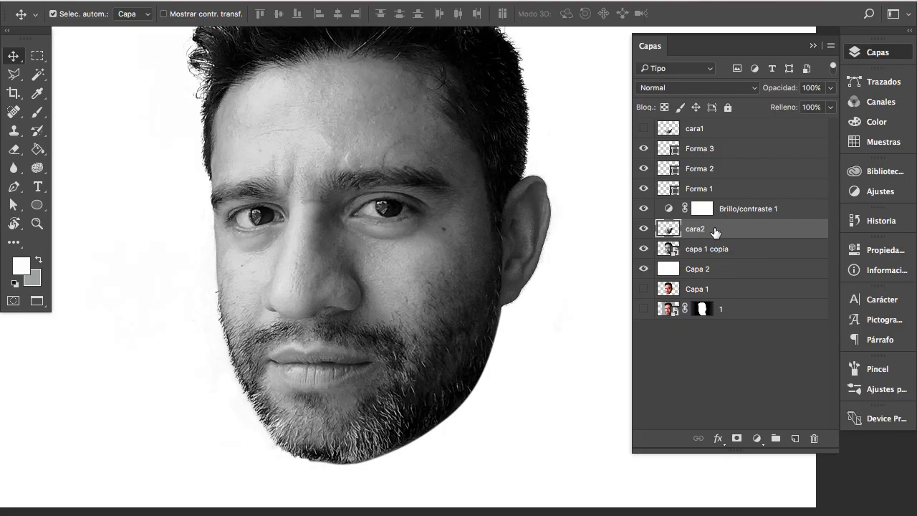
left_click_drag(698, 230, 672, 139)
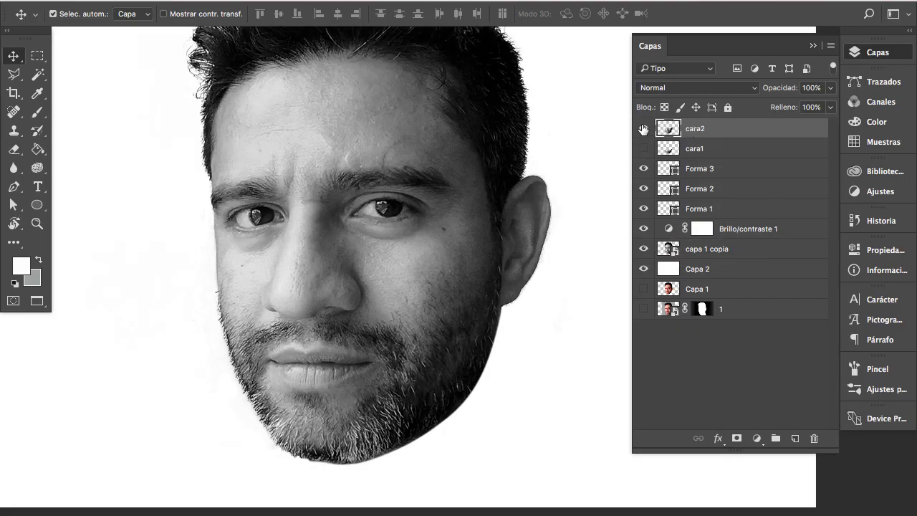
left_click(642, 128)
left_click(677, 251)
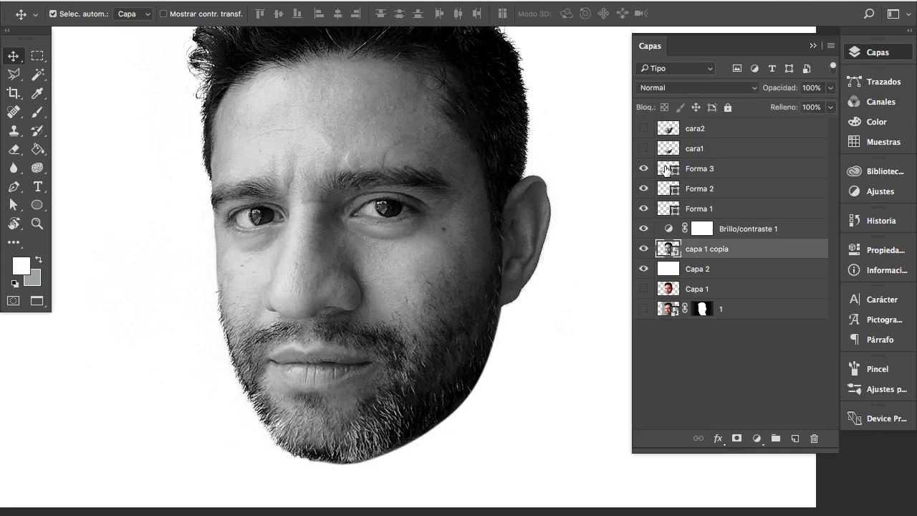
- Copy the Forma 3 hair area into a new layer, cara3, at the top of the stack
key("ctrl")
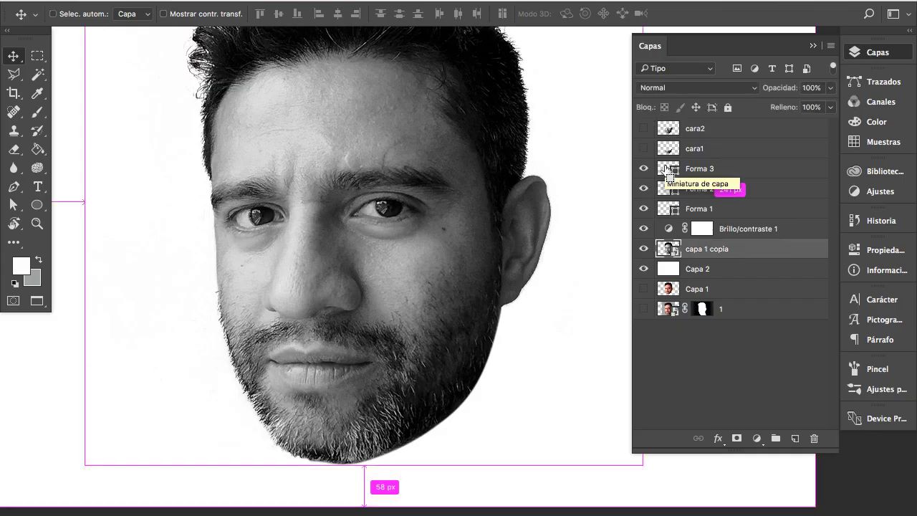
left_click(665, 168, "ctrl")
scroll(502, 245, "up", 5)
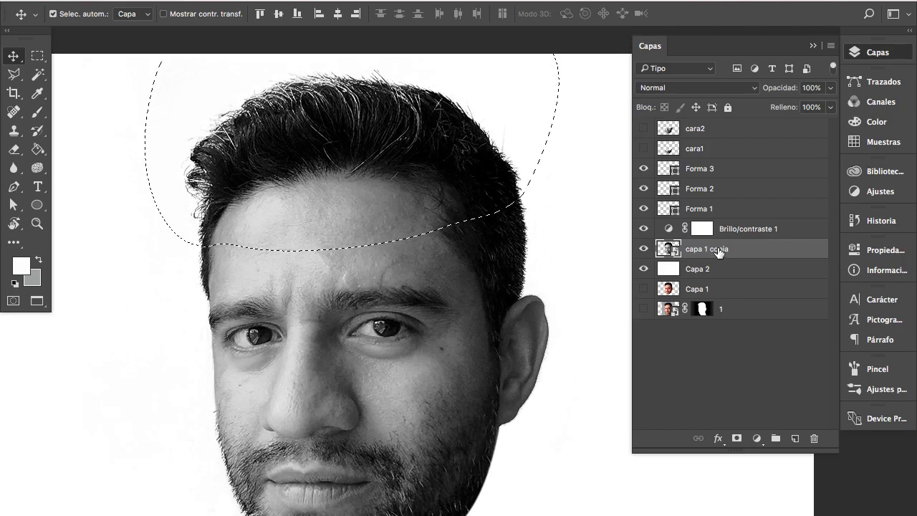
key("ctrl+j")
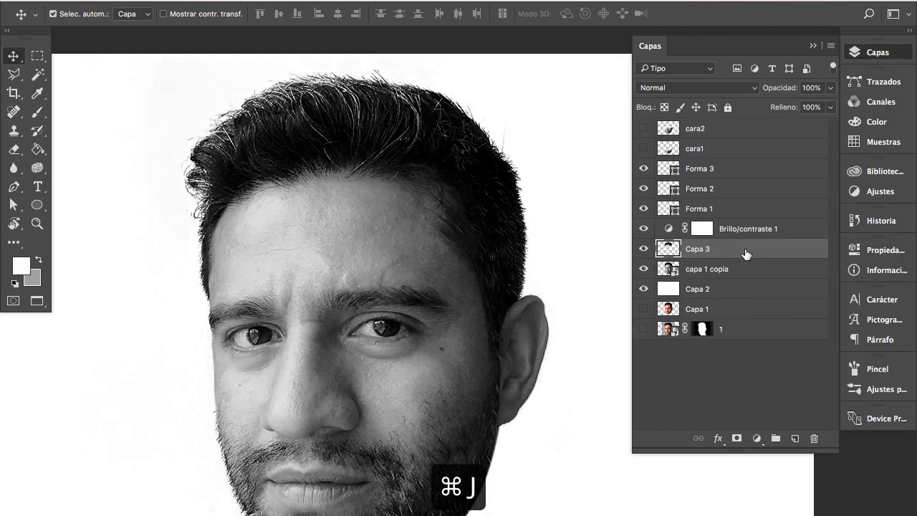
left_click(644, 269)
left_click(644, 268)
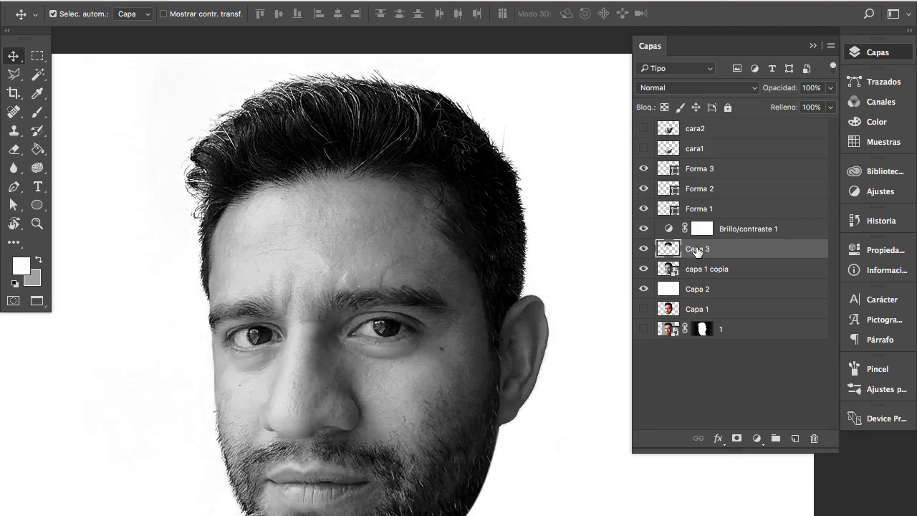
left_click_drag(697, 251, 714, 132)
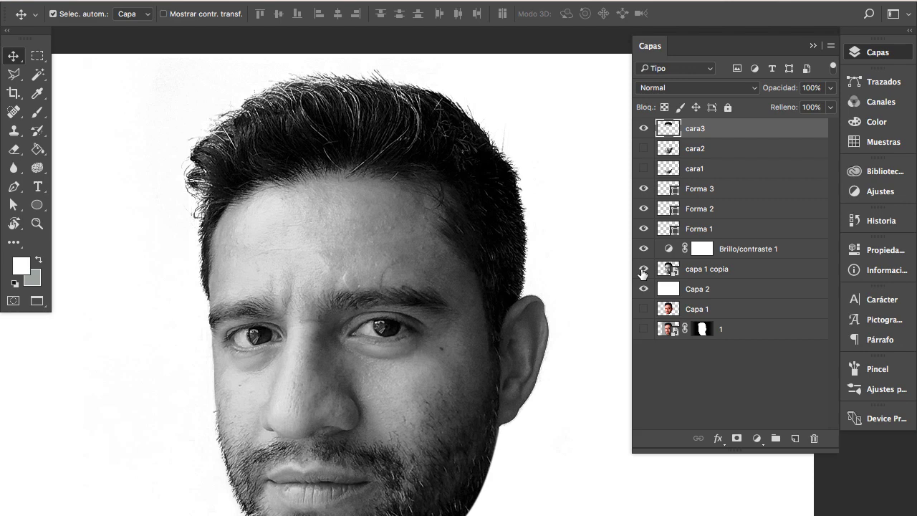
- Hide capa 1 copia, show the cara2 and cara1 slices, and duplicate the full face as capa 1 copia 2
left_click(643, 269)
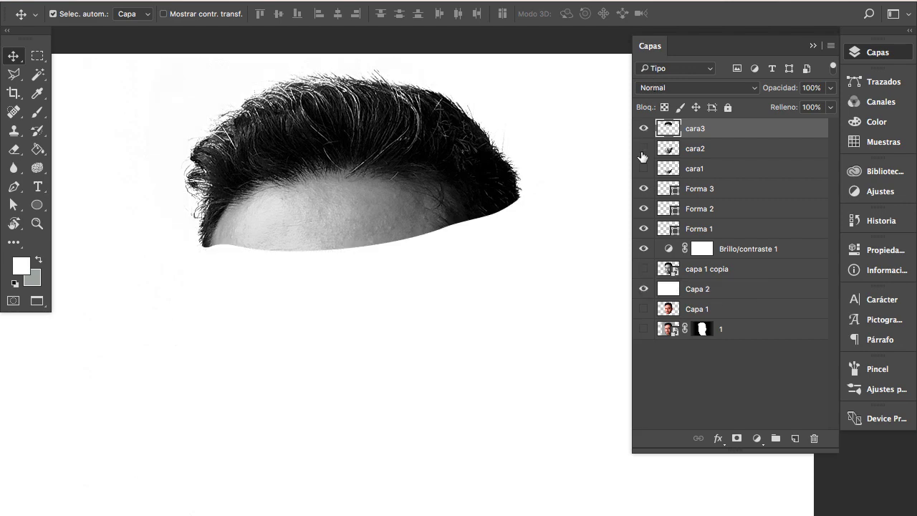
left_click(643, 149)
left_click(644, 169)
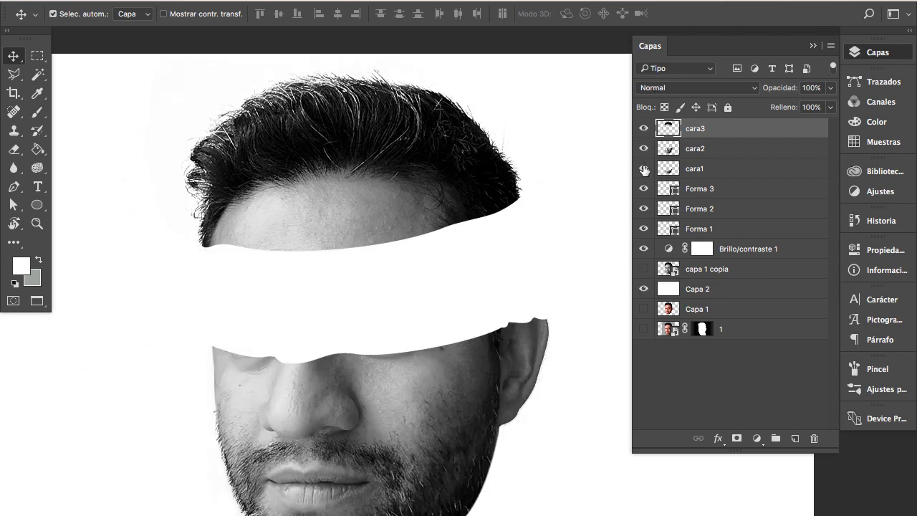
left_click(511, 234)
scroll(511, 233, "down", 2)
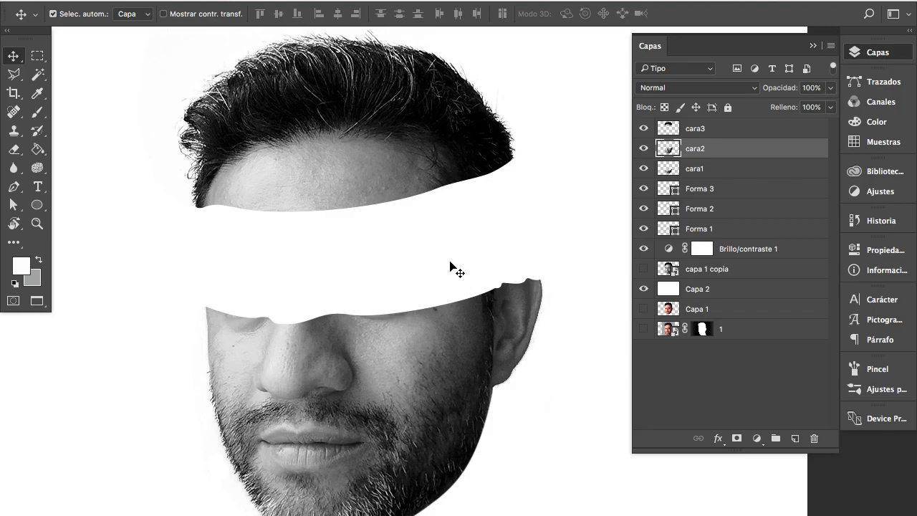
left_click(720, 272)
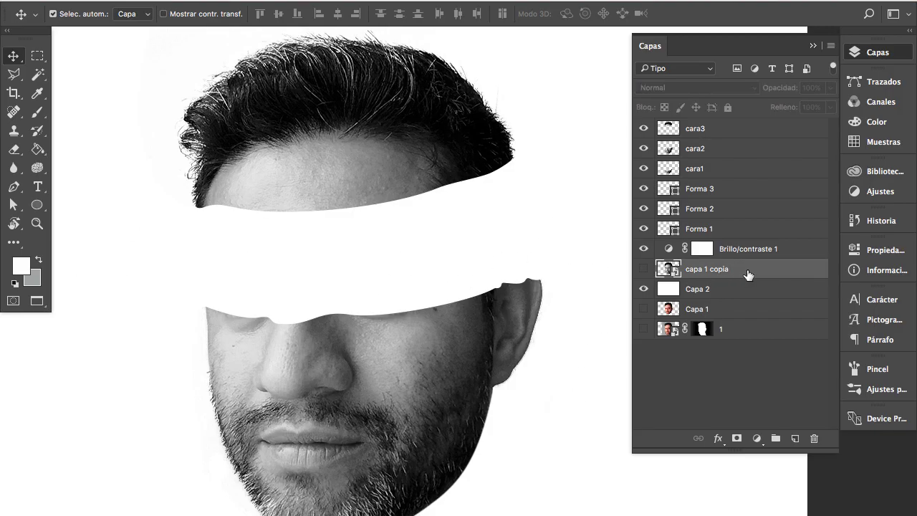
key("super+j")
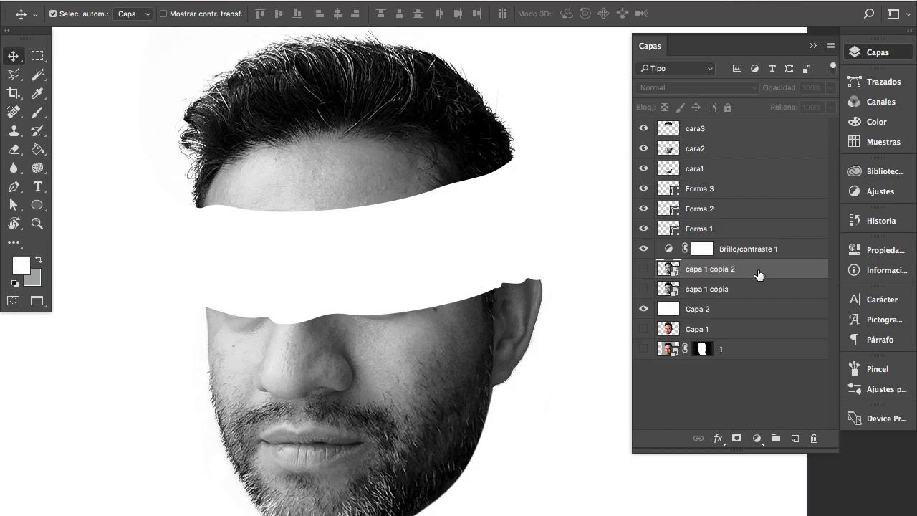
- Move the full-face duplicate below the hair layer and rename it cara3
left_click_drag(759, 275, 728, 164)
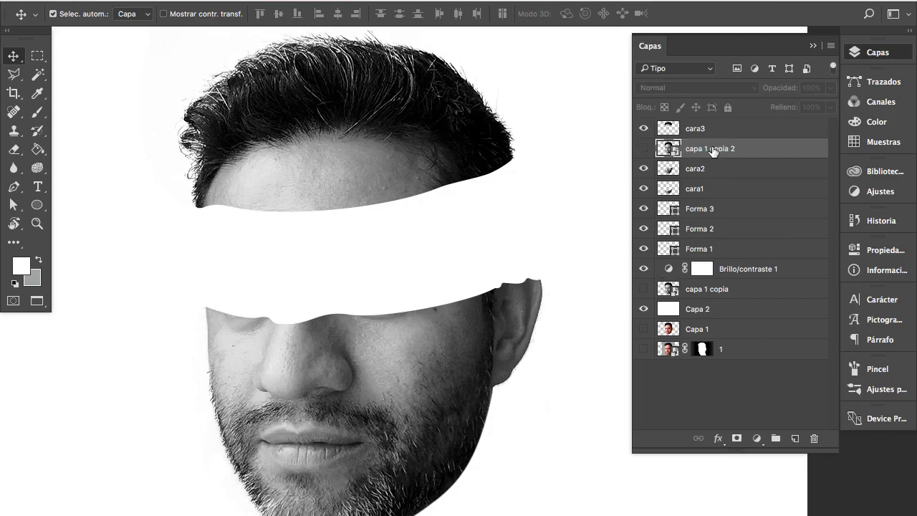
double_click(711, 150)
type("cara3")
key("Return")
- Rasterize the cara3 face copy with Rasterizar capa
left_click(703, 129)
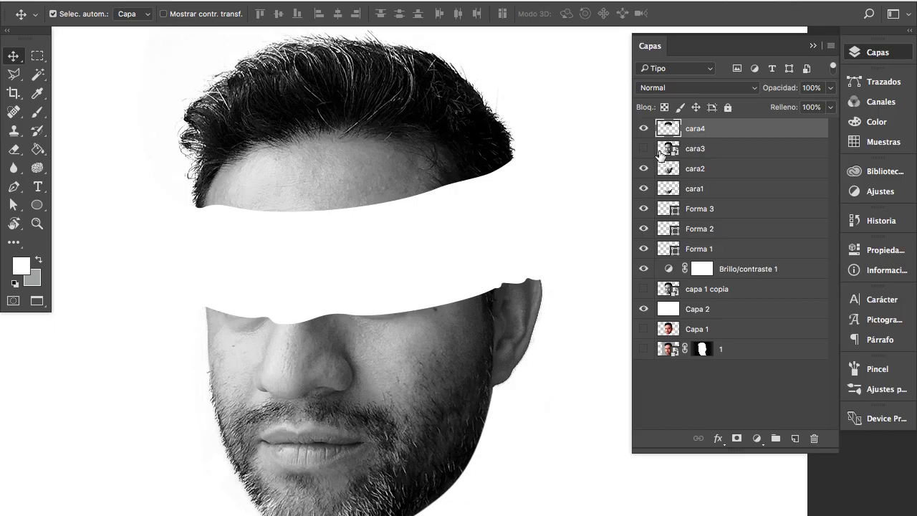
right_click(745, 152)
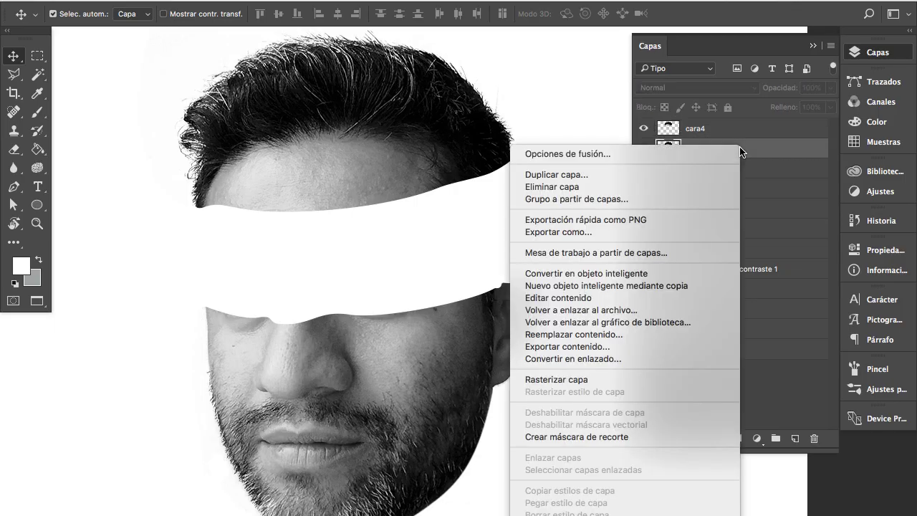
left_click(591, 379)
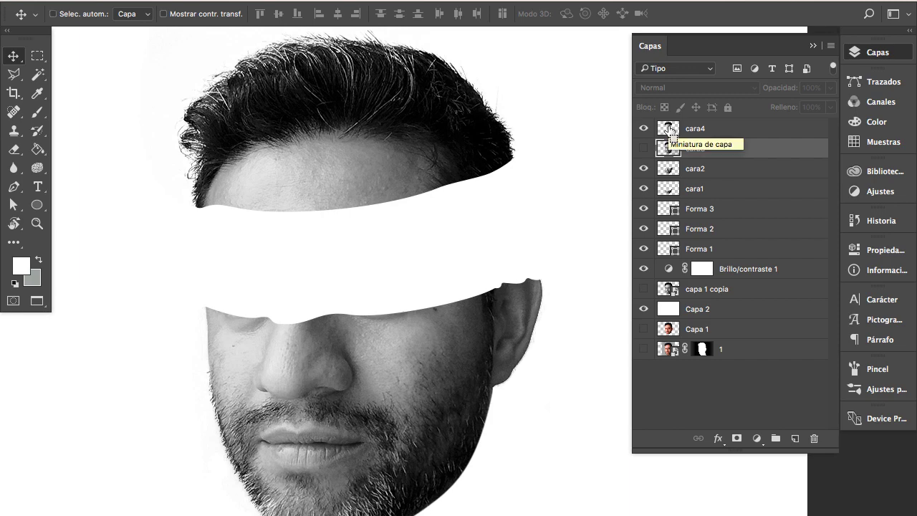
- Show cara3, remove its hair area using cara4's outline, and deselect
left_click(669, 129, "ctrl")
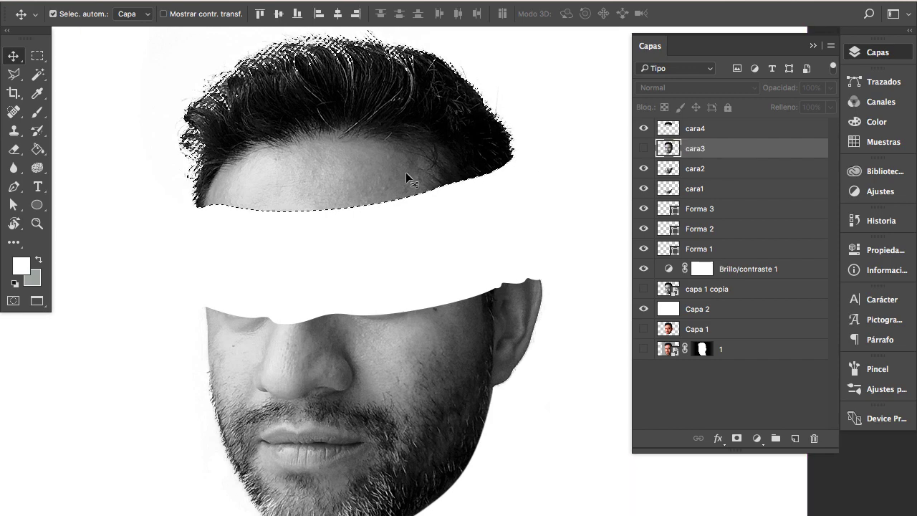
left_click(643, 149)
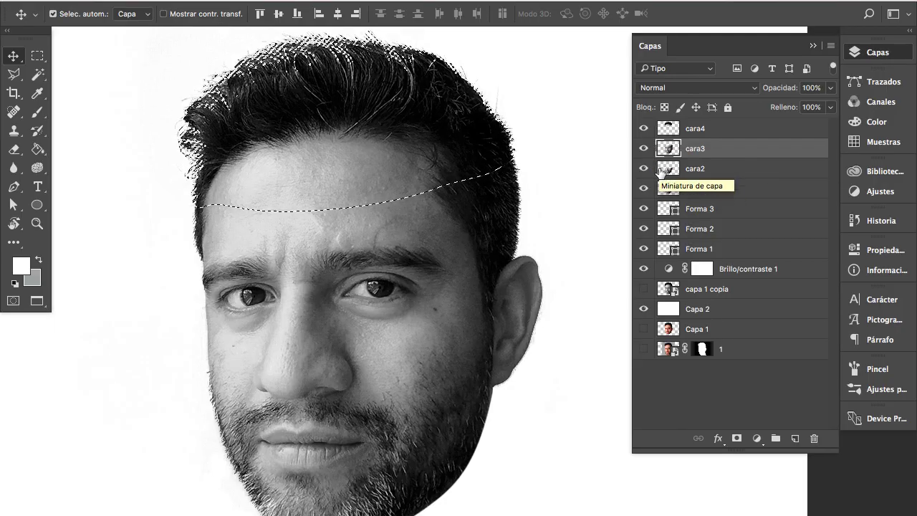
left_click(361, 1)
left_click(359, 24)
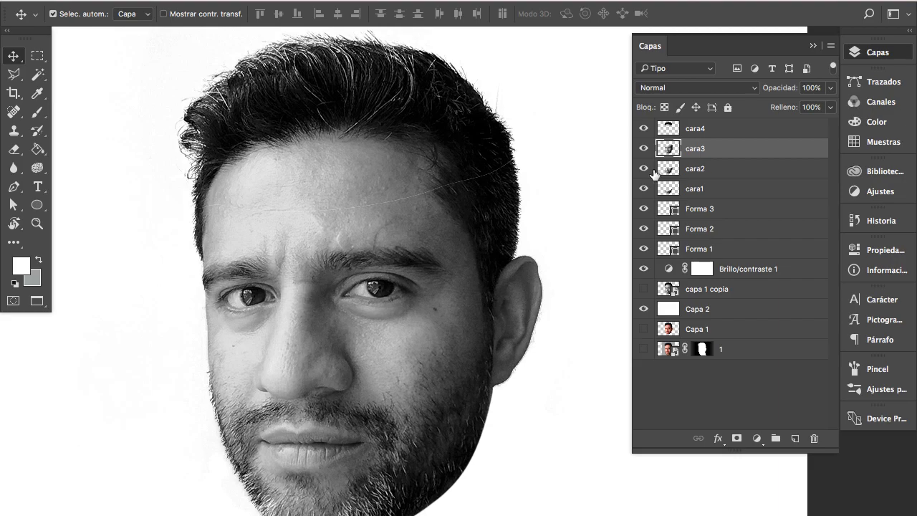
- Remove the lower-face area from cara3 using cara2's outline, then deselect
key("ctrl")
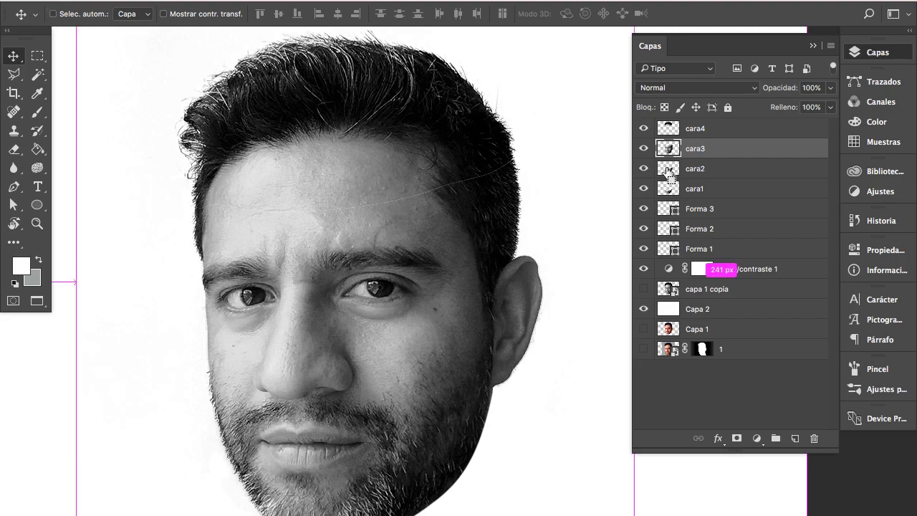
left_click(669, 172, "ctrl")
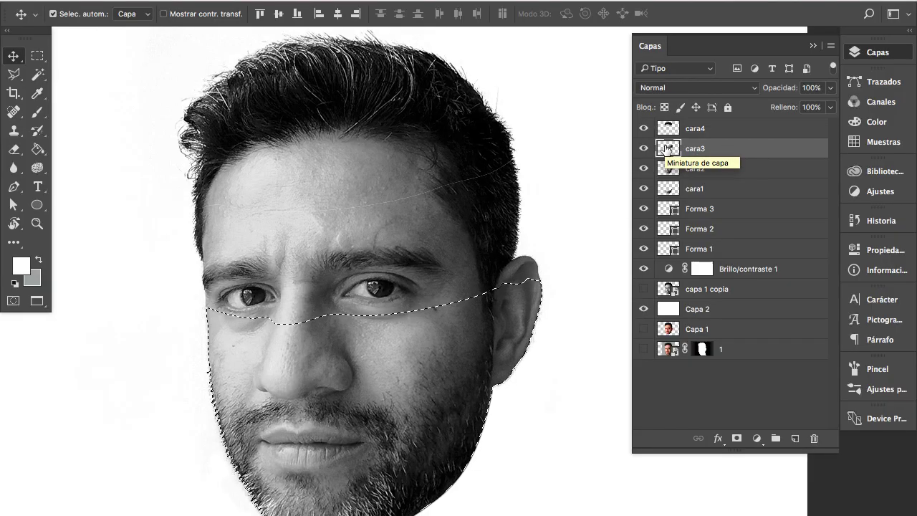
key("ctrl+d")
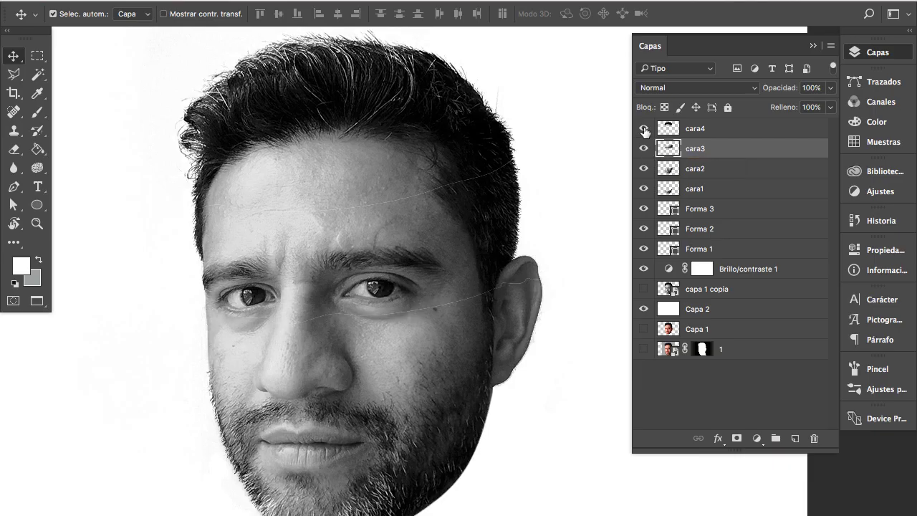
- Hide the cara4 hair slice and show cara1, cara2 and cara3 together
left_click(645, 130)
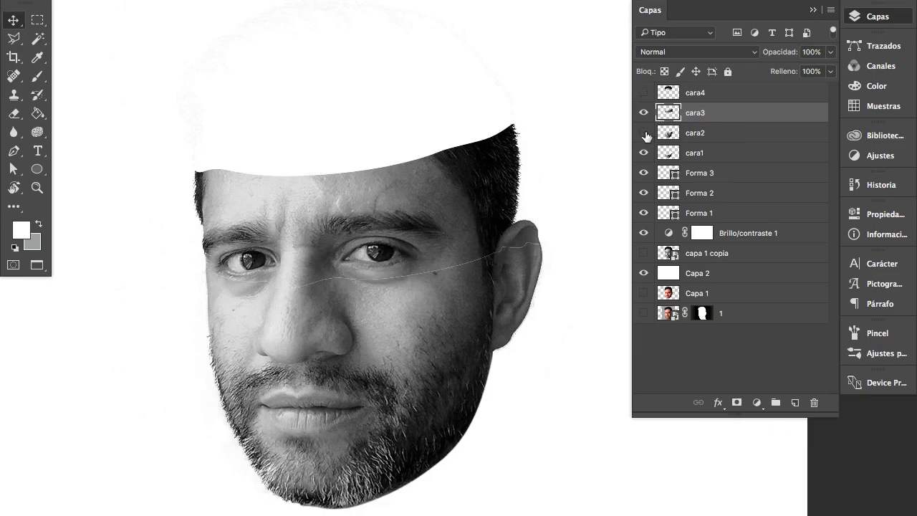
left_click(644, 132)
left_click(643, 153)
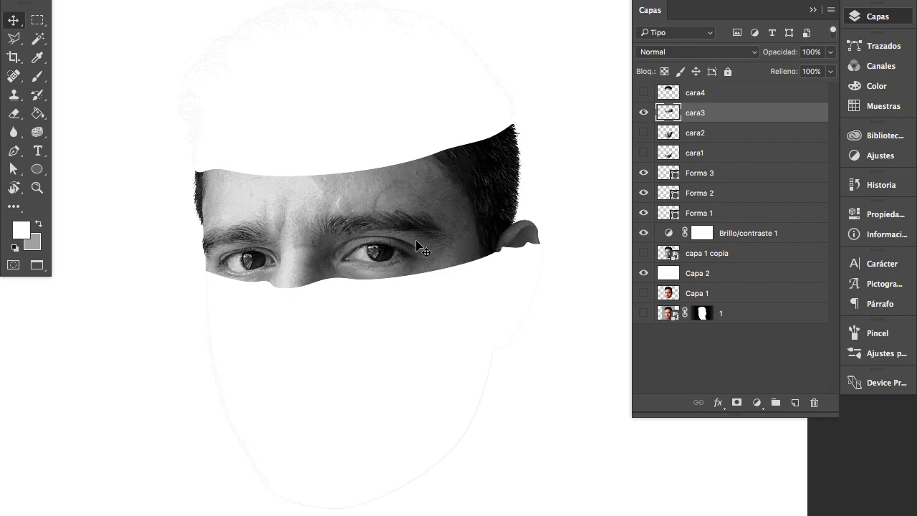
left_click(643, 134)
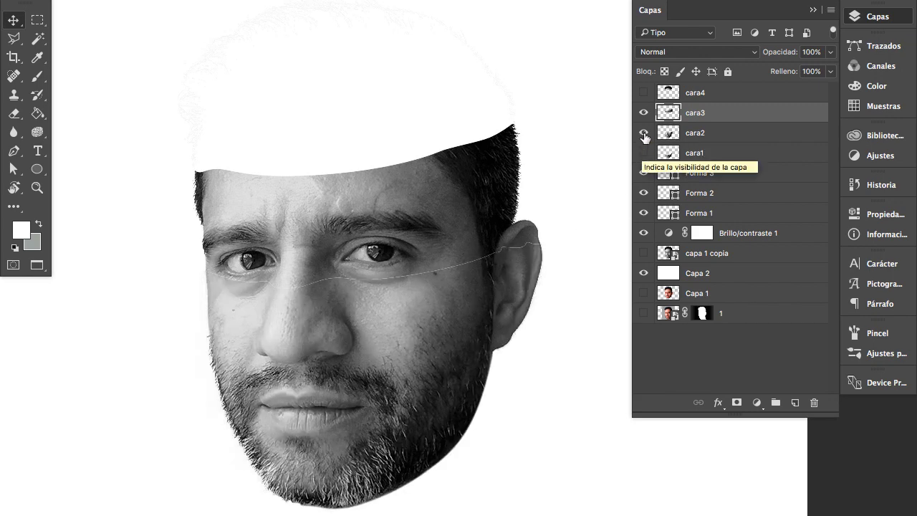
left_click(643, 133)
left_click(643, 153)
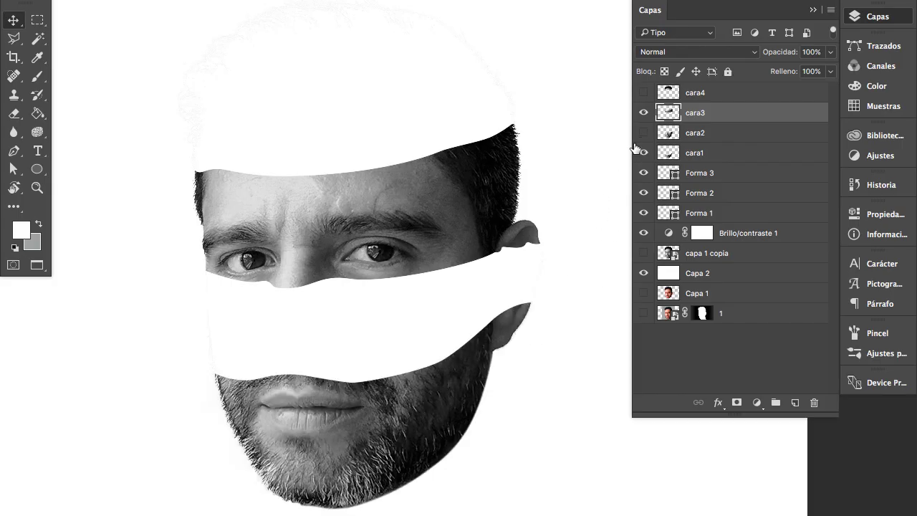
left_click(644, 133)
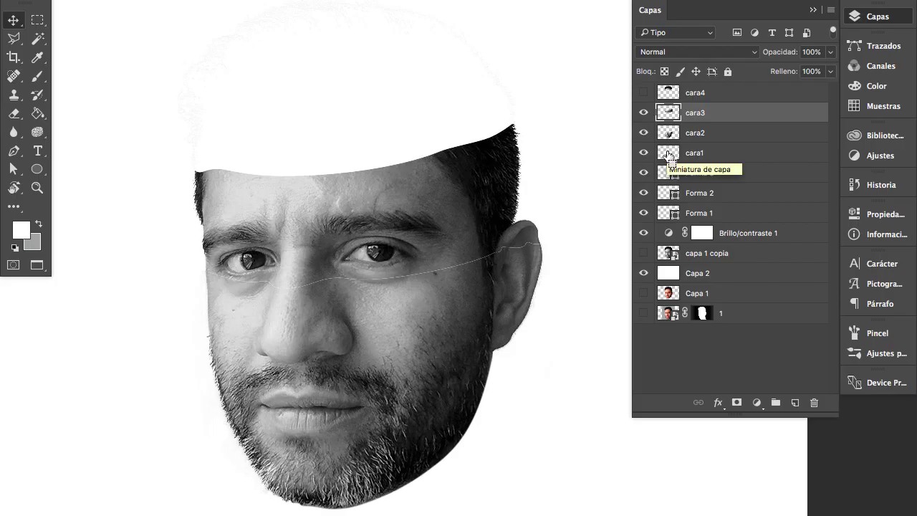
- Load the nose slice's outline as a selection, then clear it
key("ctrl")
left_click(668, 154, "ctrl")
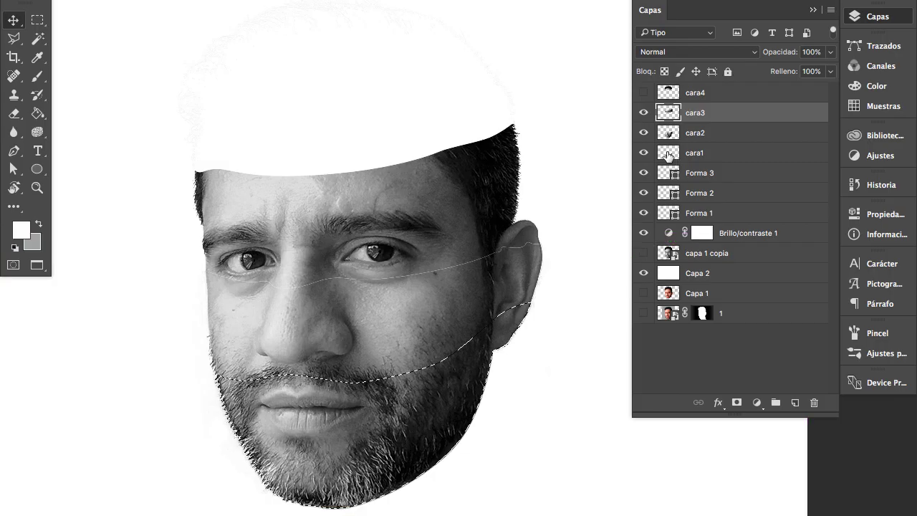
left_click(670, 133)
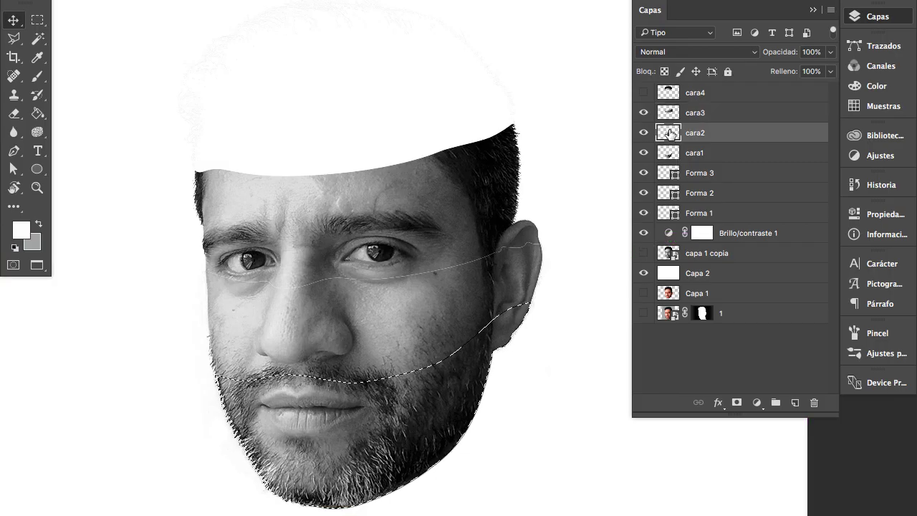
key("ctrl+d")
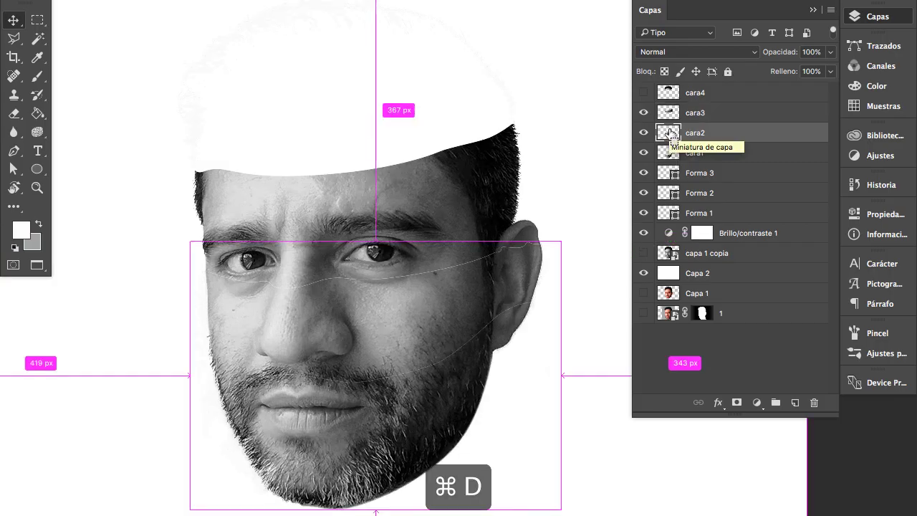
- Check the slices individually, then show all four cara layers and select Capa 2
left_click(643, 153)
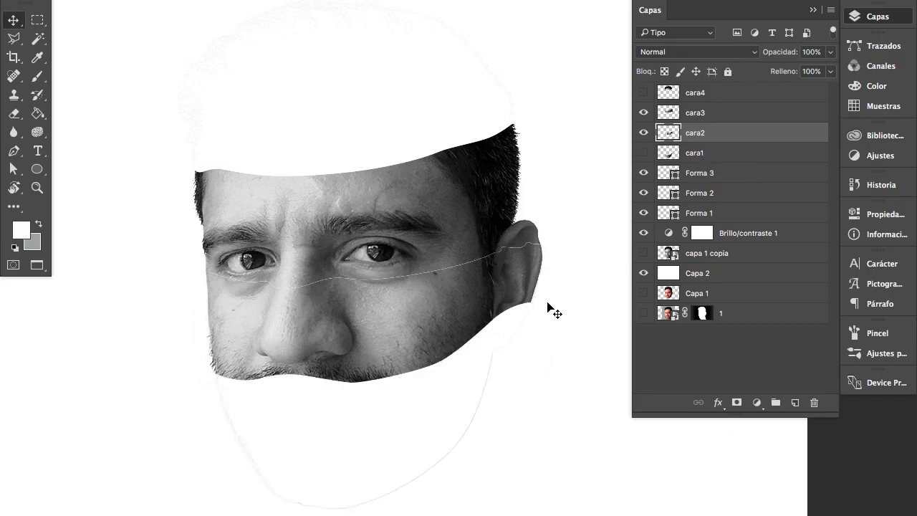
left_click(643, 153)
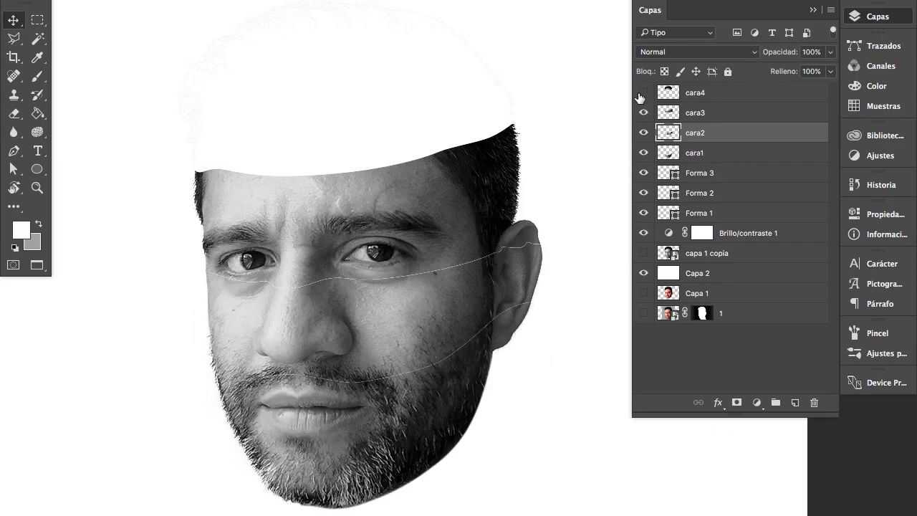
left_click(642, 92)
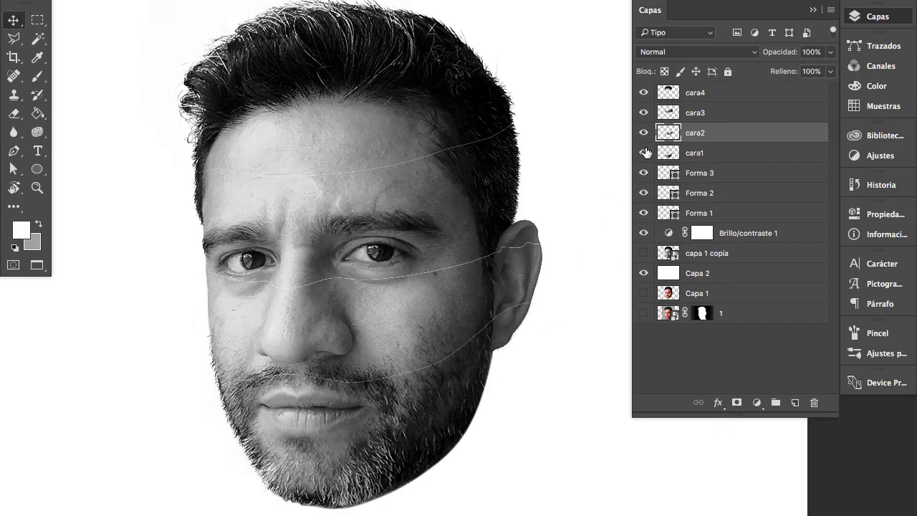
left_click_drag(646, 153, 643, 93)
left_click(643, 153)
left_click(644, 134)
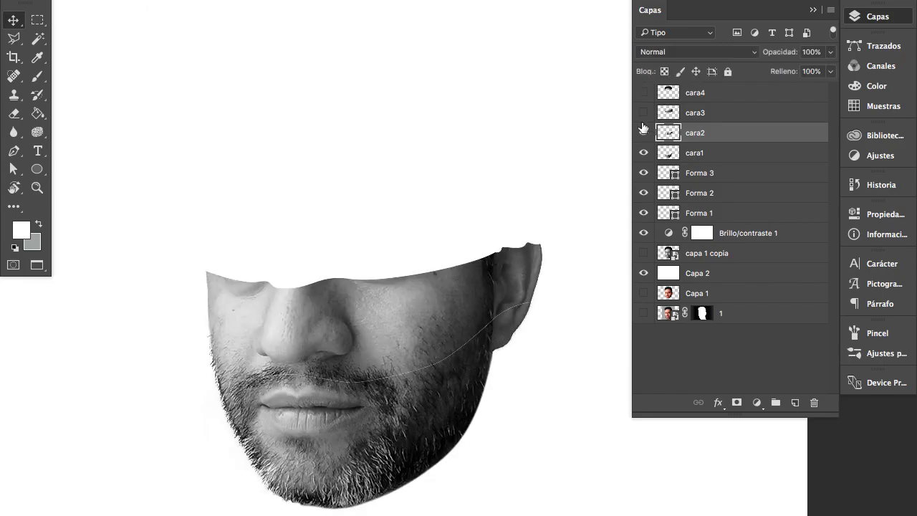
left_click(643, 113)
left_click(644, 93)
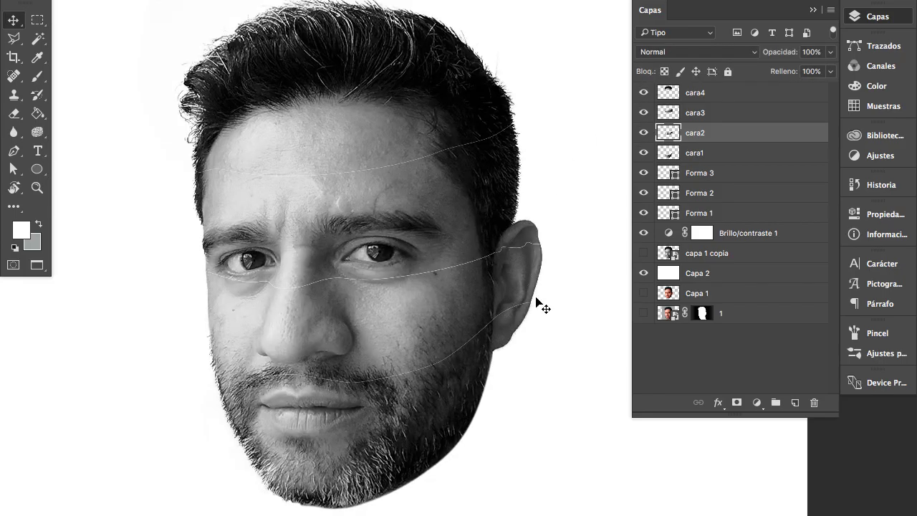
left_click(762, 309)
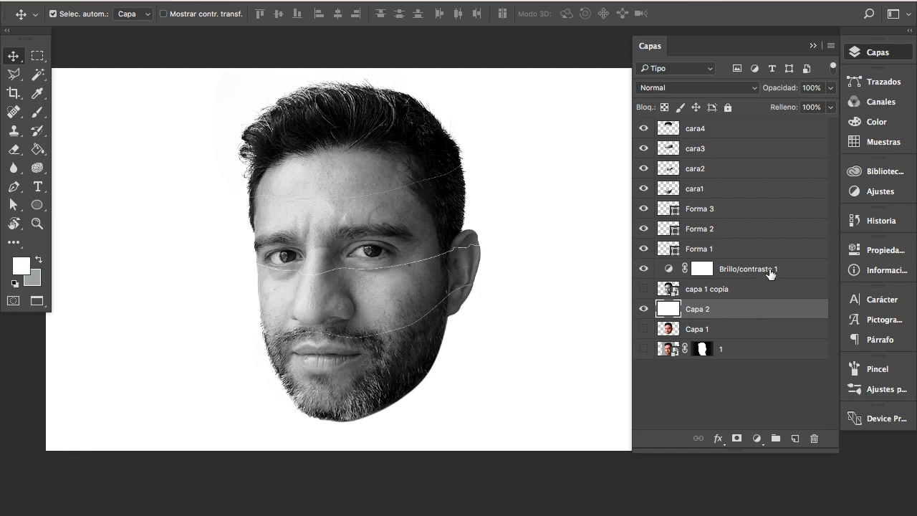
- Put Brillo/contraste 1 on top, Capa 2 under the slices, and show only cara1
left_click_drag(770, 270, 757, 123)
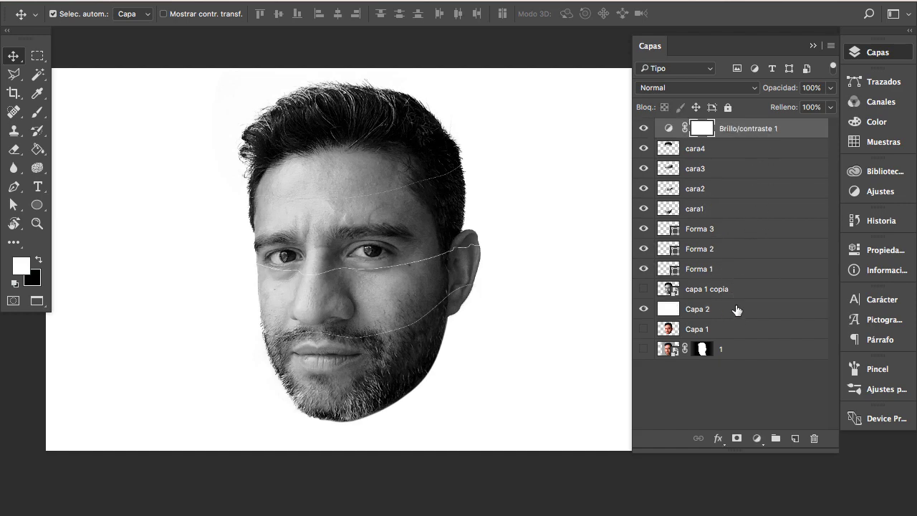
left_click_drag(737, 310, 732, 223)
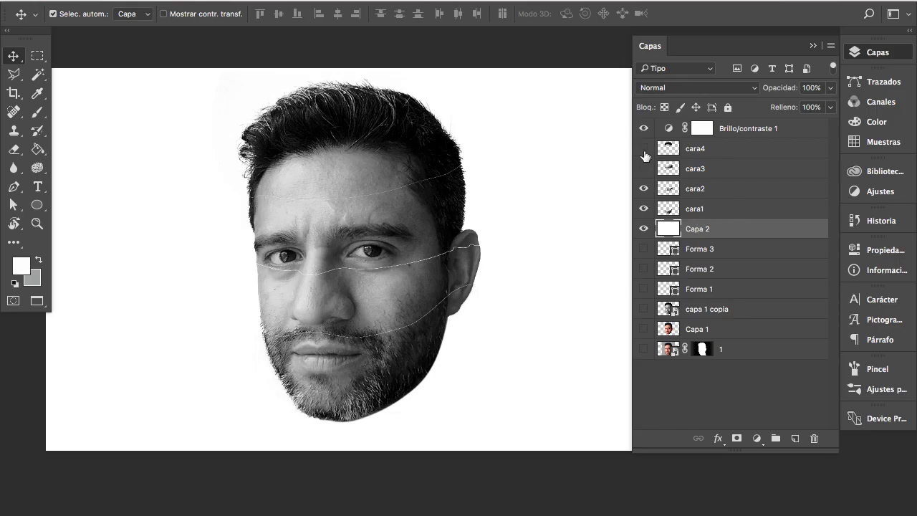
left_click_drag(644, 148, 644, 168)
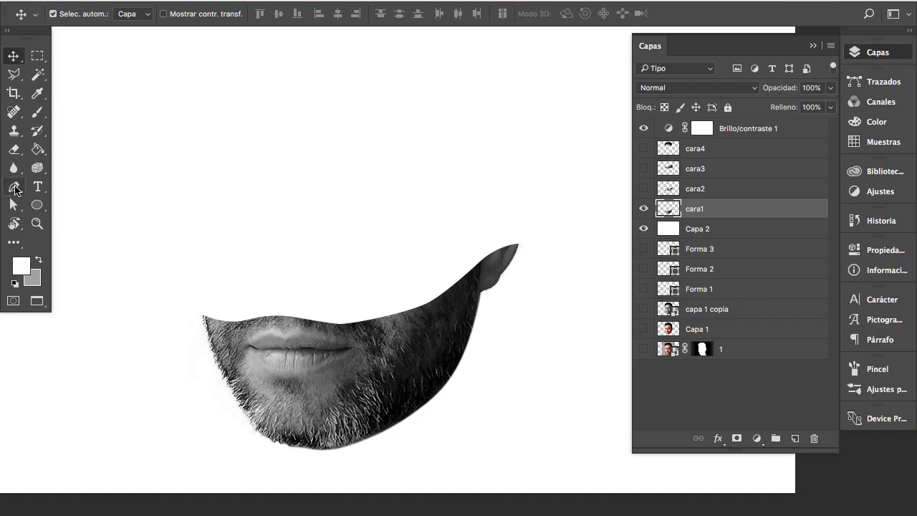
- Draw a closed Pen shape in Shape mode arching over the jaw's top edge
left_click(14, 186)
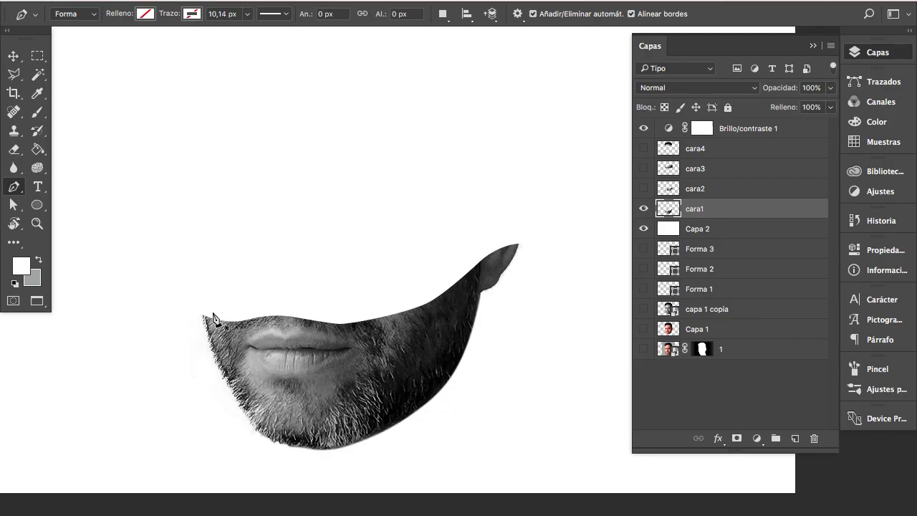
left_click(83, 19)
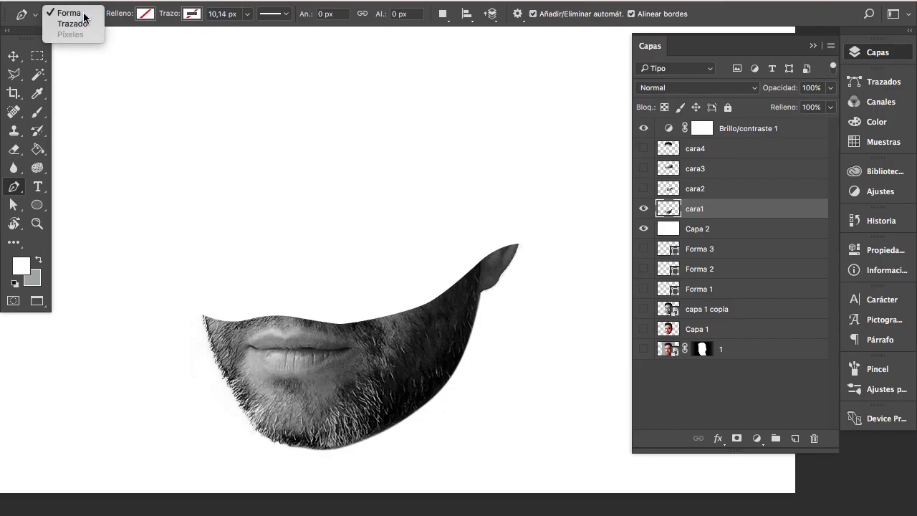
left_click(79, 13)
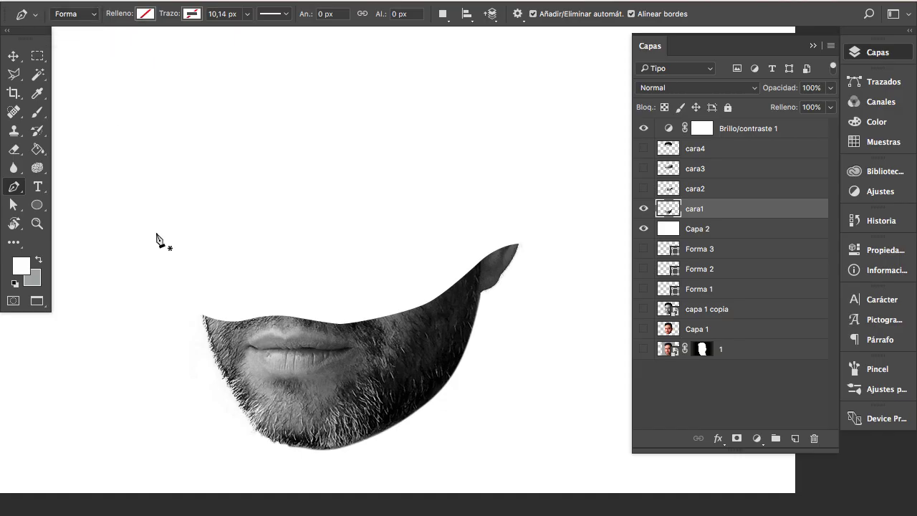
left_click(205, 318)
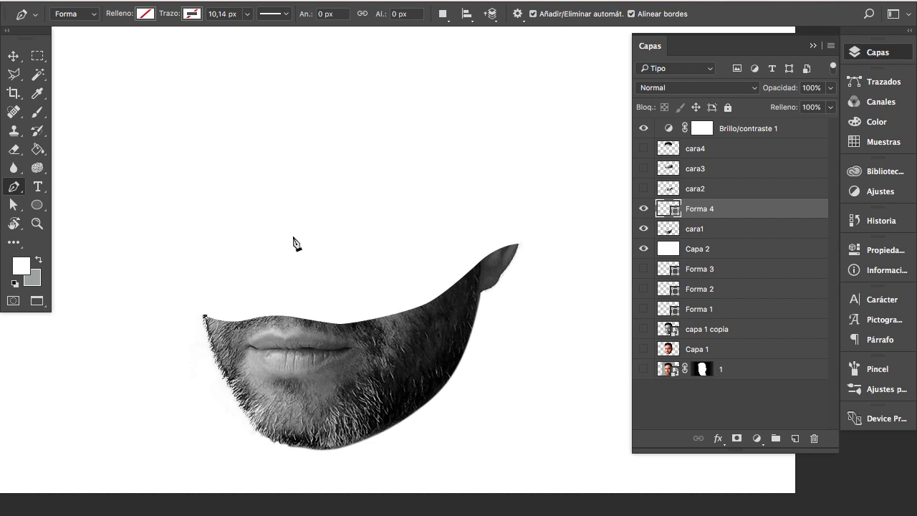
left_click_drag(282, 240, 338, 219)
left_click_drag(453, 221, 499, 227)
left_click(517, 245)
left_click(206, 316)
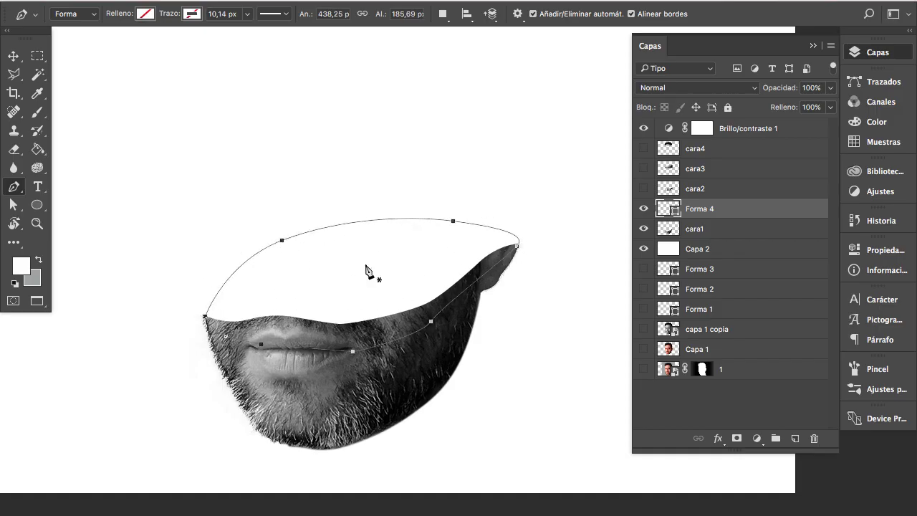
- Refine the arc's anchors and round its left side with Direct Selection
key("a")
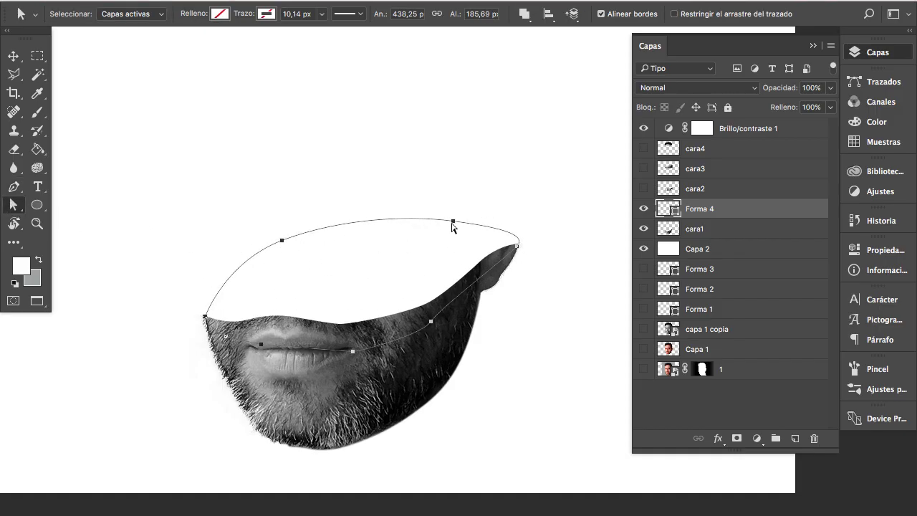
left_click(453, 221)
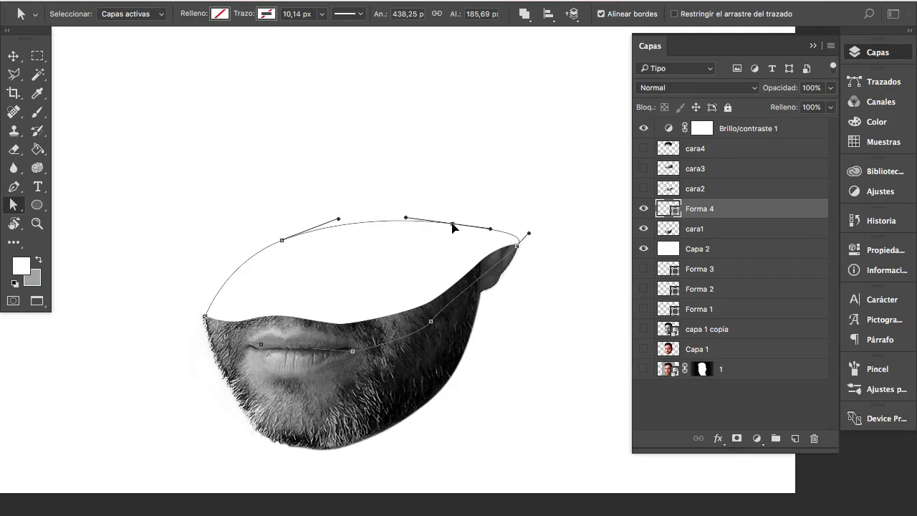
left_click_drag(452, 222, 452, 224)
left_click_drag(282, 240, 278, 245)
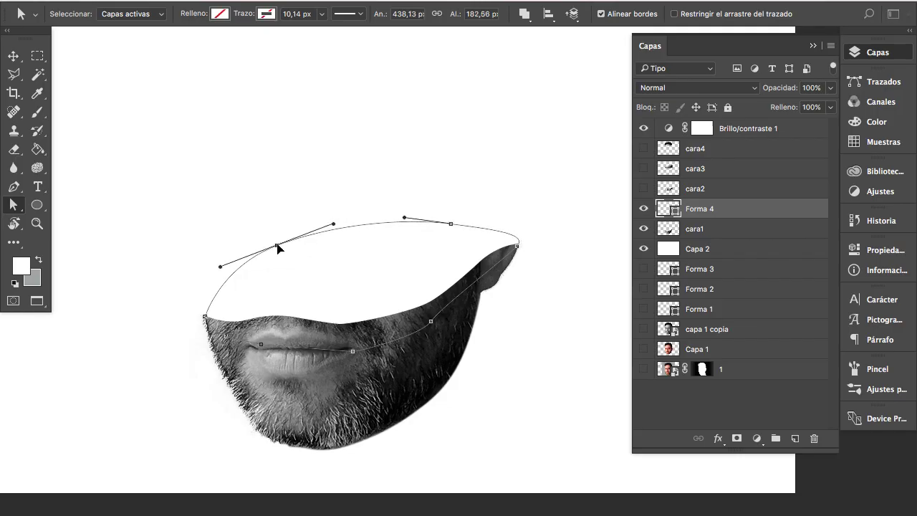
left_click(206, 317)
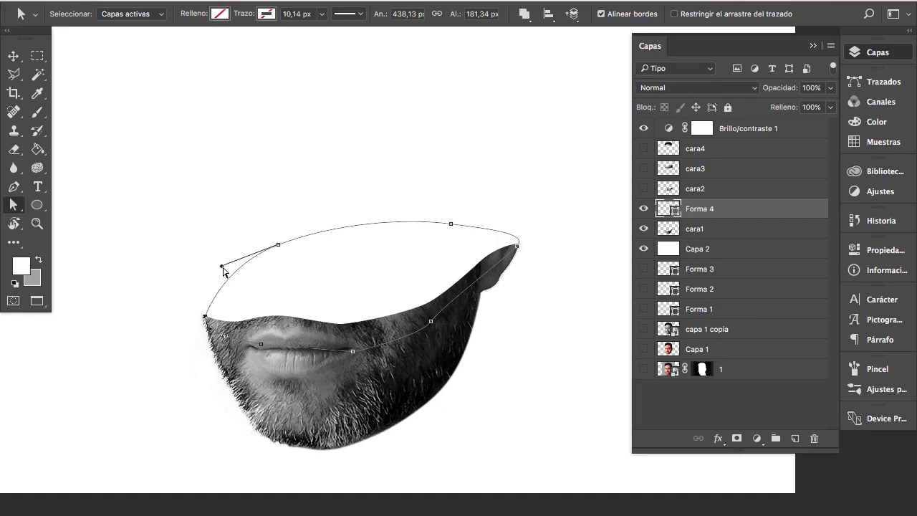
left_click_drag(222, 267, 196, 285)
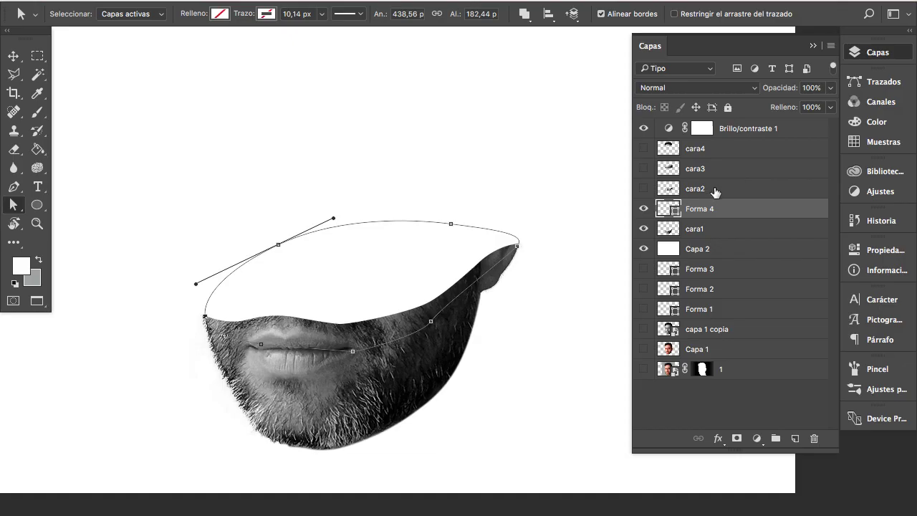
left_click(715, 190)
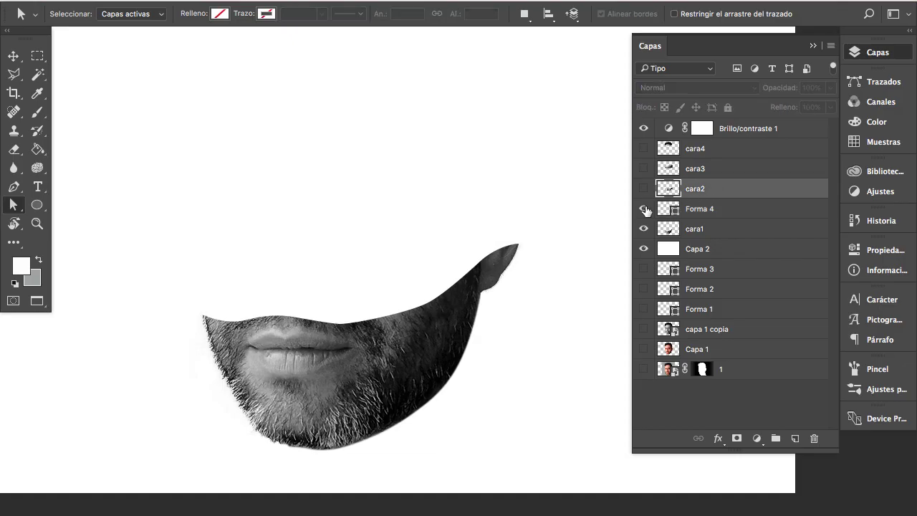
- Show only the cara2 nose slice and start a Pen shape arching over its top
left_click(644, 228)
left_click(643, 188)
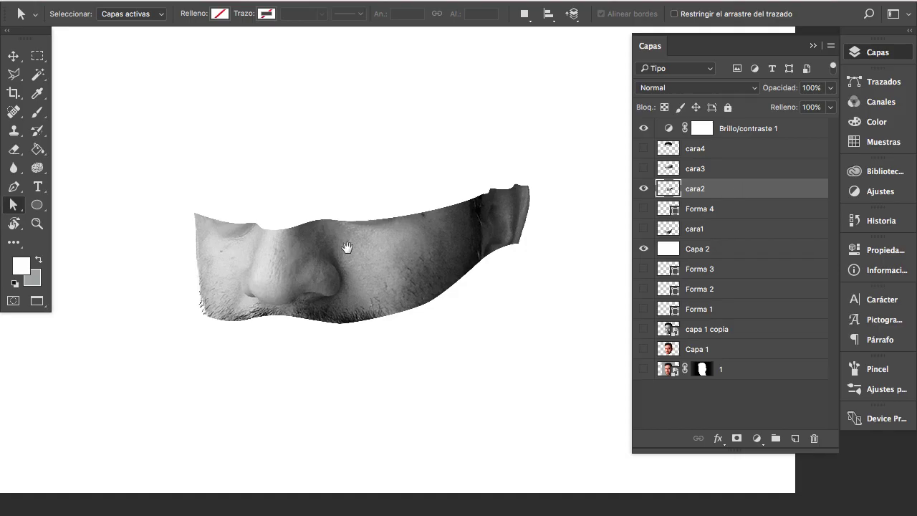
left_click_drag(346, 248, 332, 307)
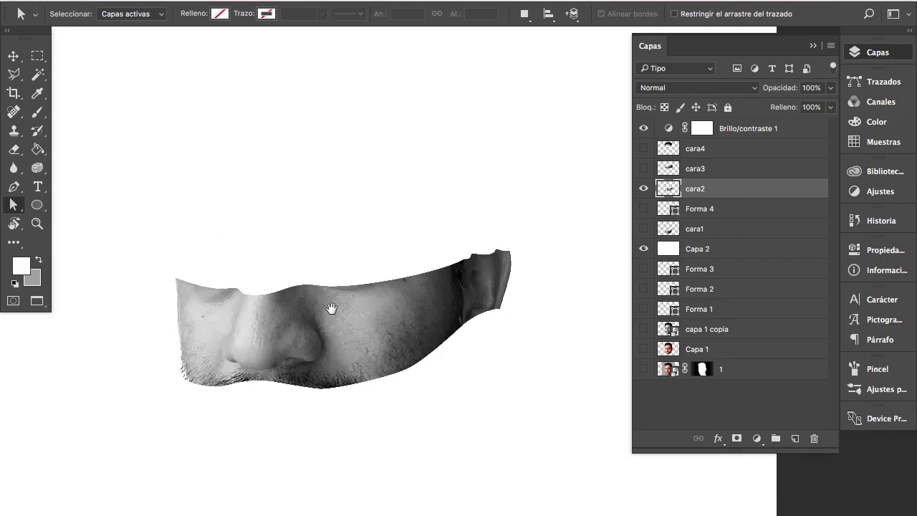
left_click(15, 187)
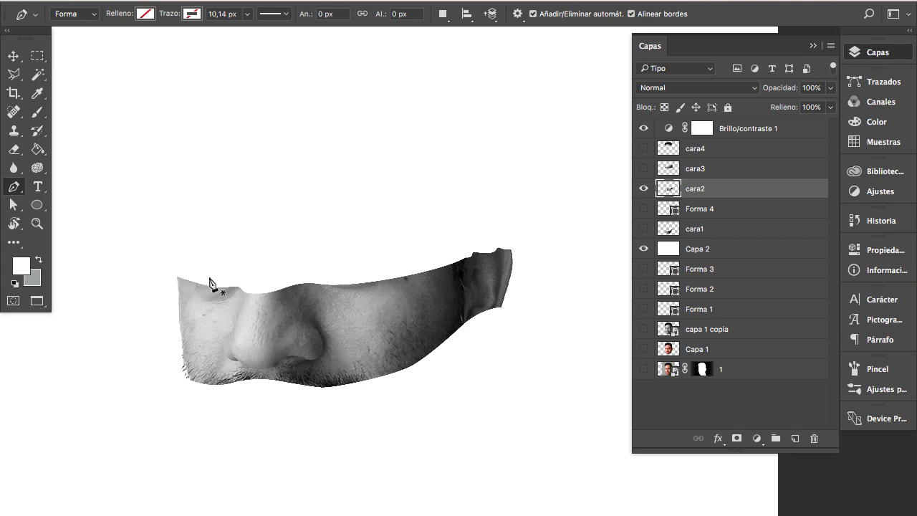
left_click(178, 277)
left_click_drag(510, 249, 352, 240)
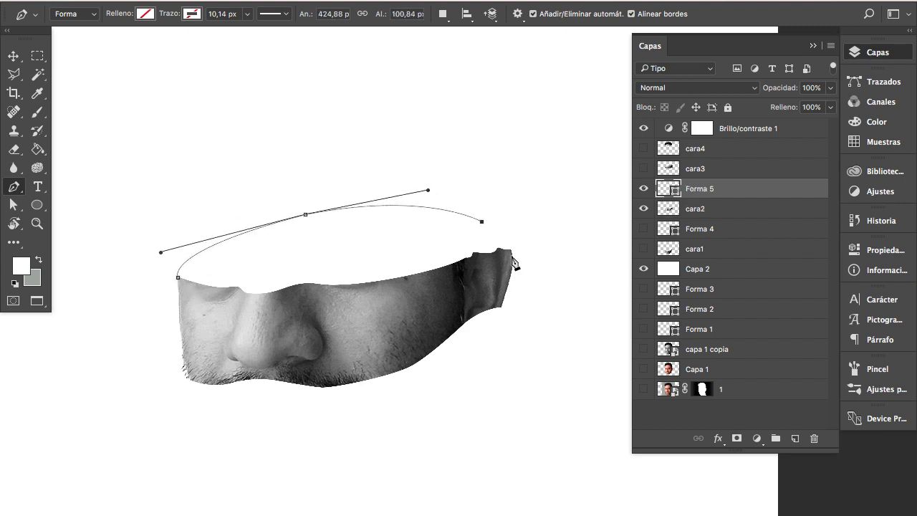
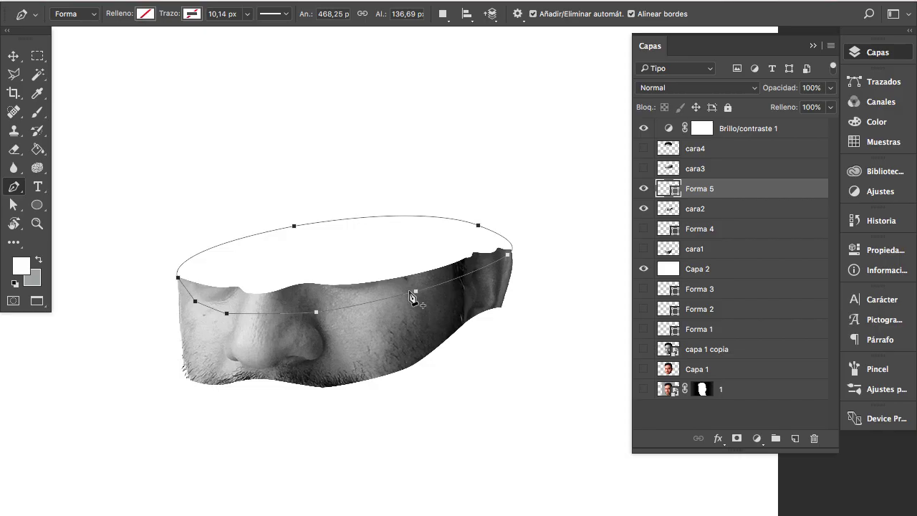
- Add two new anchors at the right end of the Forma 5 lid path
left_click(517, 244)
scroll(517, 244, "left", 2)
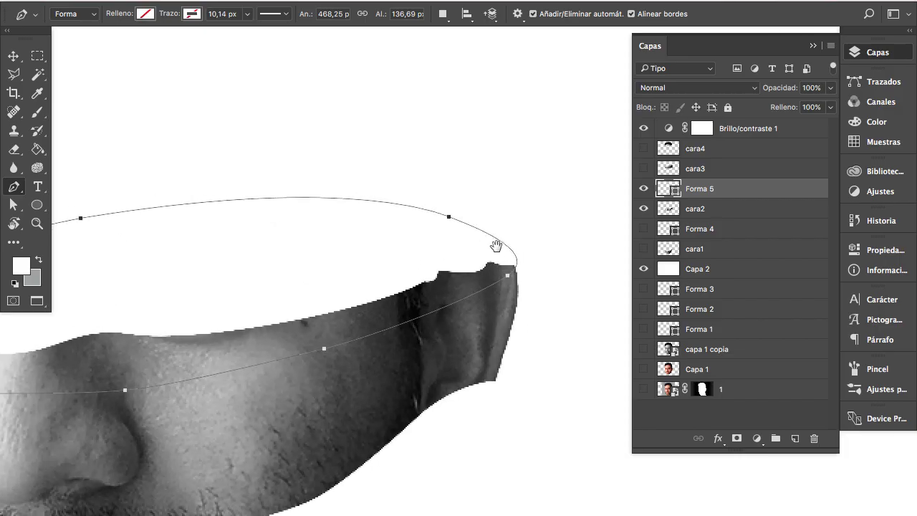
left_click_drag(527, 271, 538, 248)
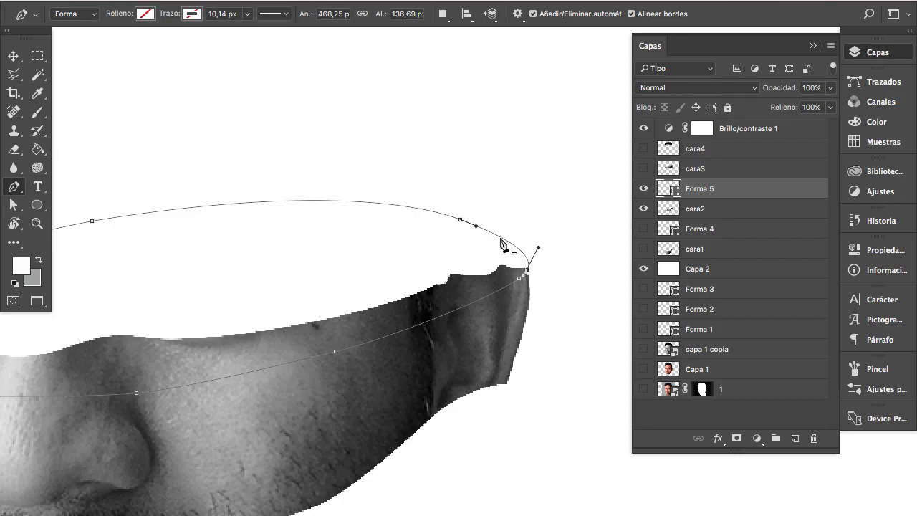
left_click(492, 234)
- Drag the new anchors so Forma 5's outline curves around the cara2 strip's right end
left_click(13, 204)
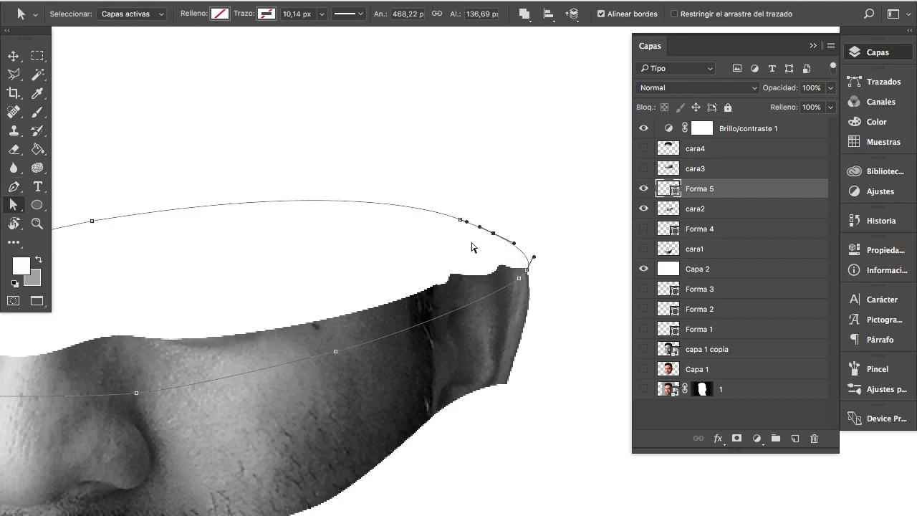
left_click_drag(495, 235, 468, 244)
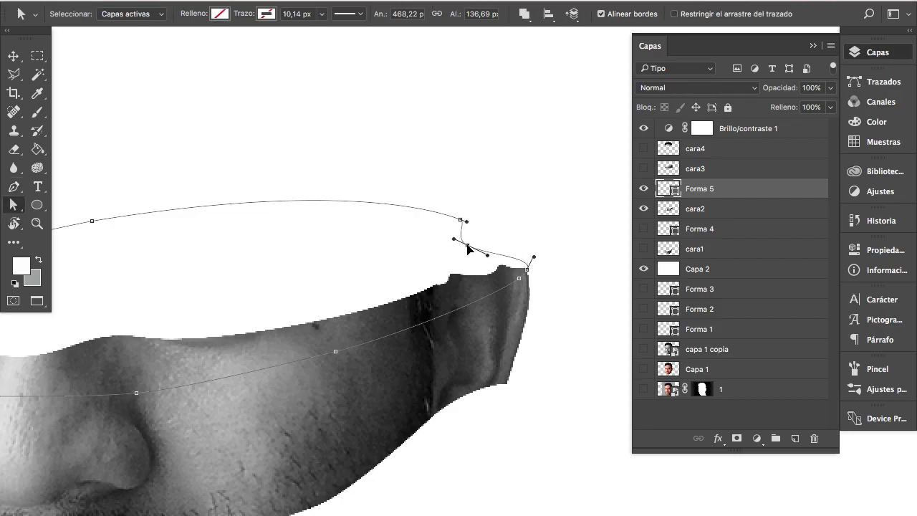
left_click(462, 222)
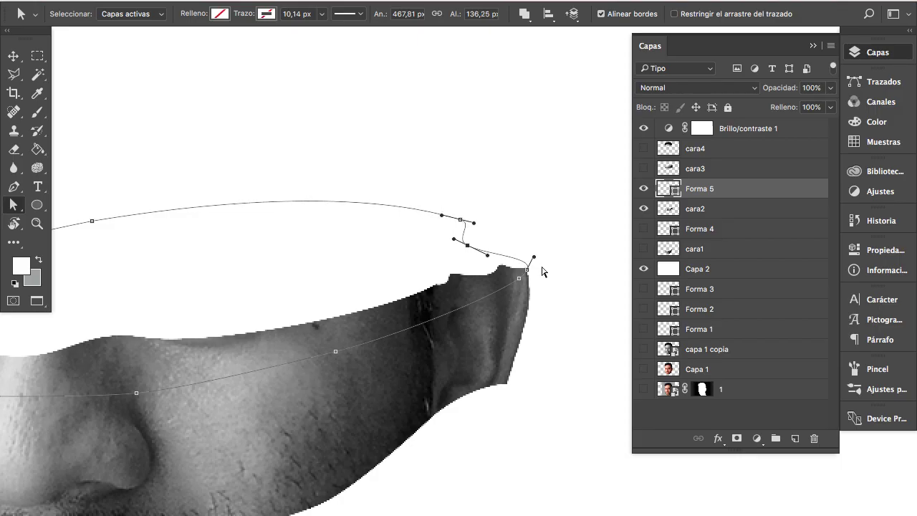
mouse_move(467, 245)
left_mouse_down()
mouse_move(417, 245)
mouse_move(450, 264)
left_mouse_up()
left_click(397, 275, "alt")
key("p")
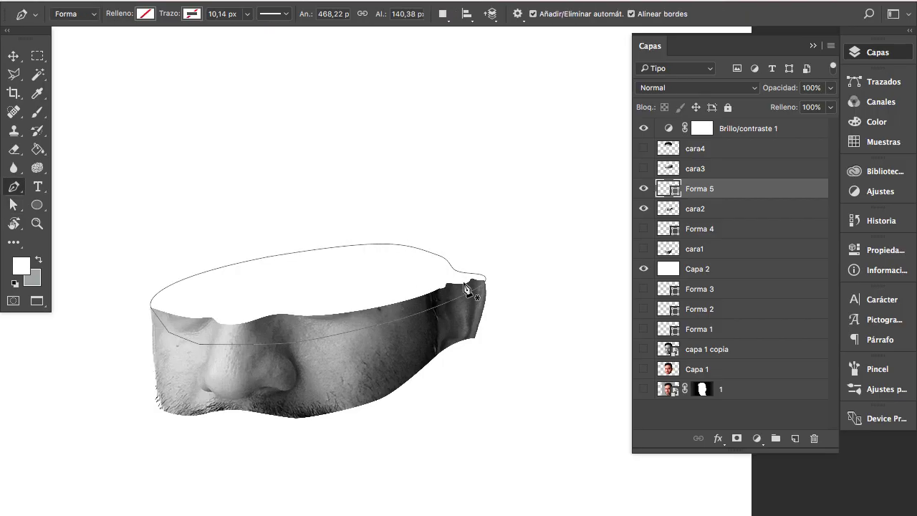
- Hide Forma 5 and show the cara3 eyes slice, with space visible above it
left_click(644, 189)
left_click(708, 169)
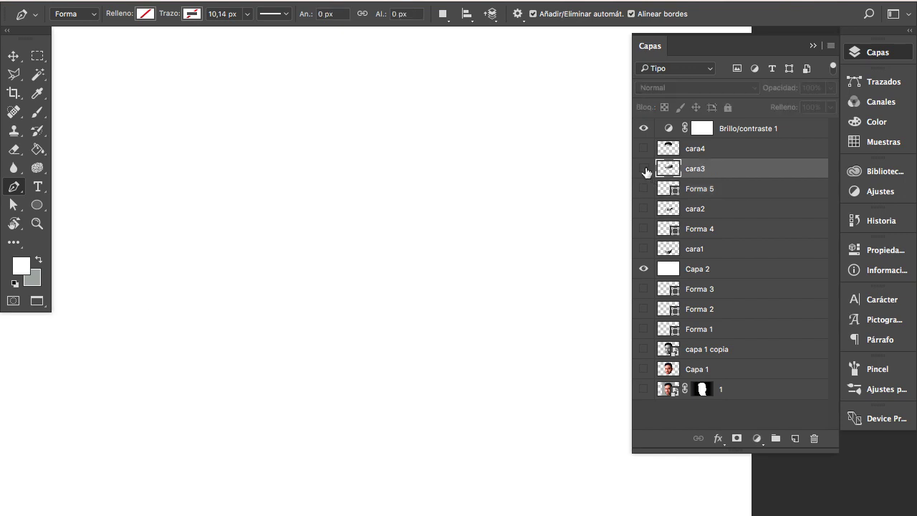
left_click(643, 168)
left_click_drag(236, 185, 256, 275)
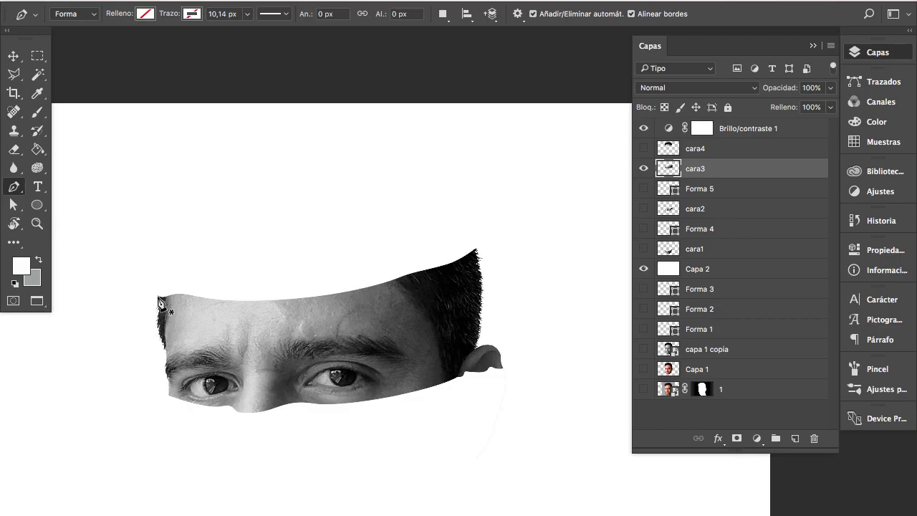
- Draw a closed oval Pen path over cara3's top to create the Forma 6 lid
left_click(158, 296)
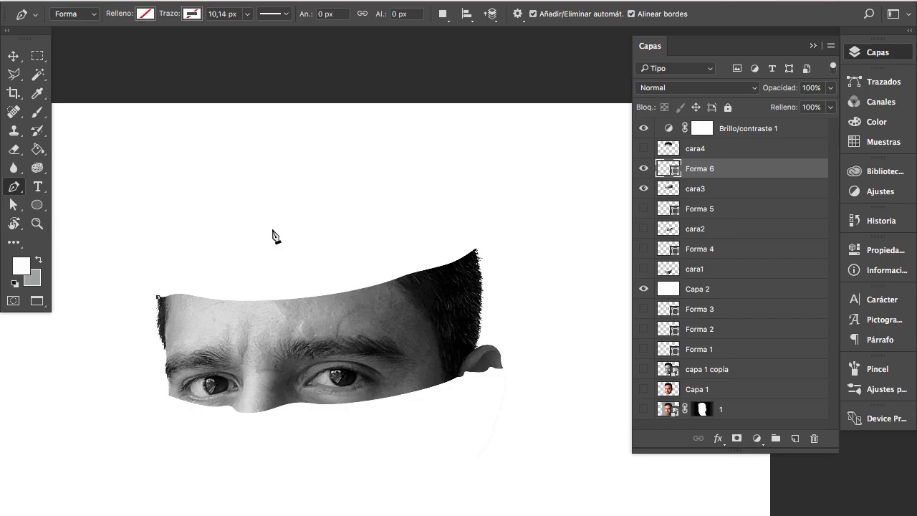
left_click_drag(268, 221, 375, 206)
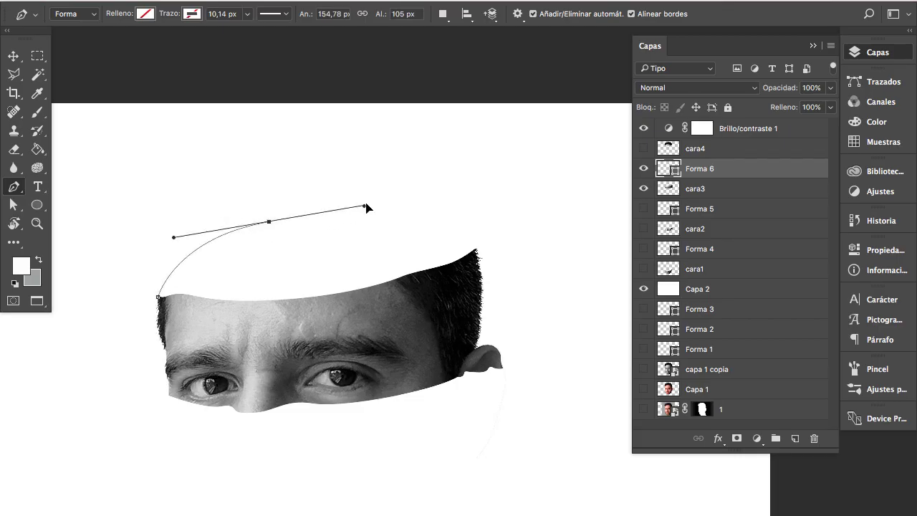
left_click_drag(476, 252, 450, 282)
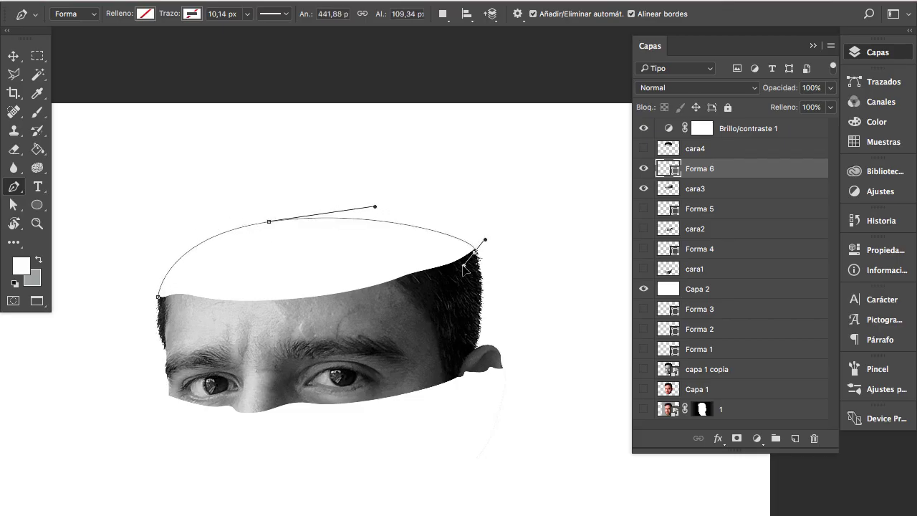
left_click(256, 317)
left_click(196, 317)
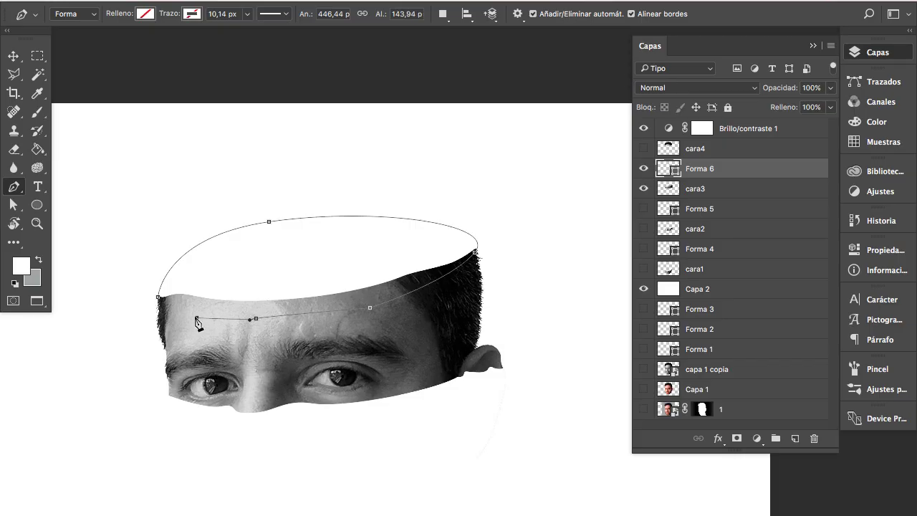
left_click(157, 297)
left_click_drag(269, 222, 276, 235)
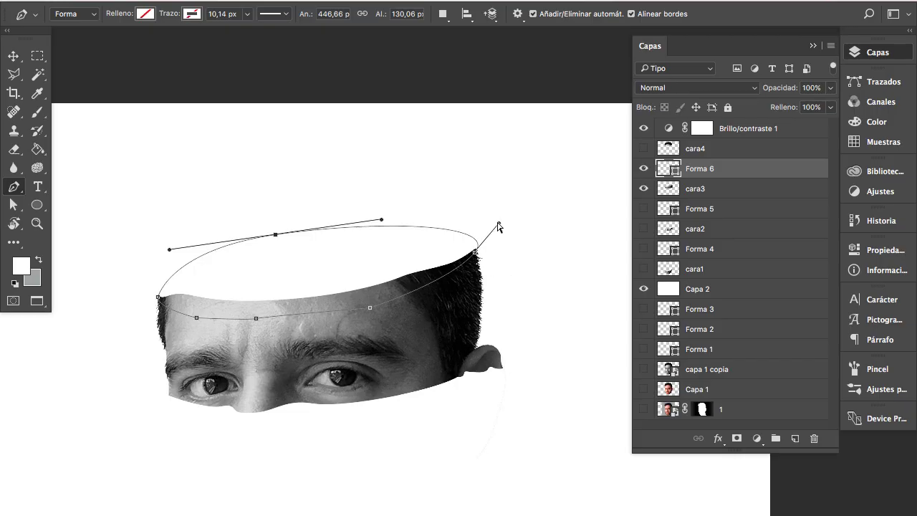
left_click_drag(499, 224, 494, 216)
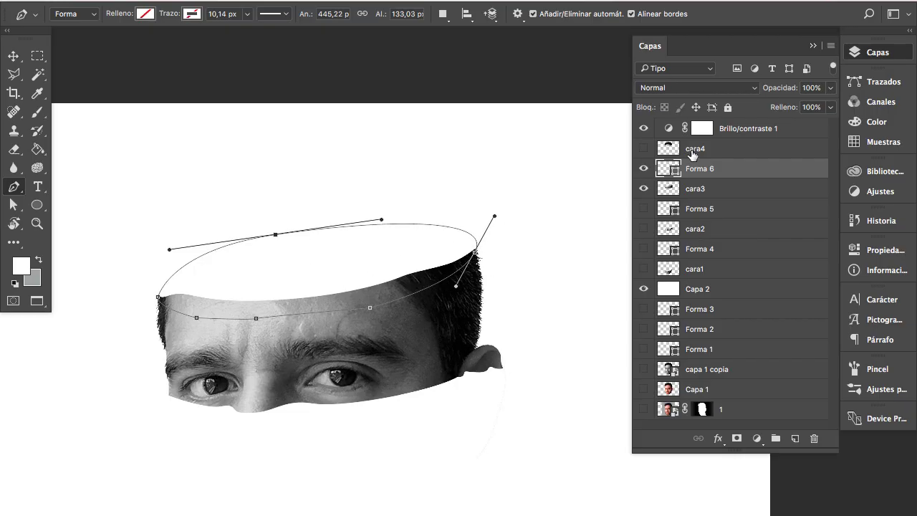
- Check the fit against cara4, then hide Forma 6 and cara3 and show cara1
left_click(643, 148)
left_click(644, 148)
left_click(643, 188)
left_click(643, 169)
left_click(644, 268)
- Show and select Forma 4, and give its fill a black-to-white gradient
left_click(643, 249)
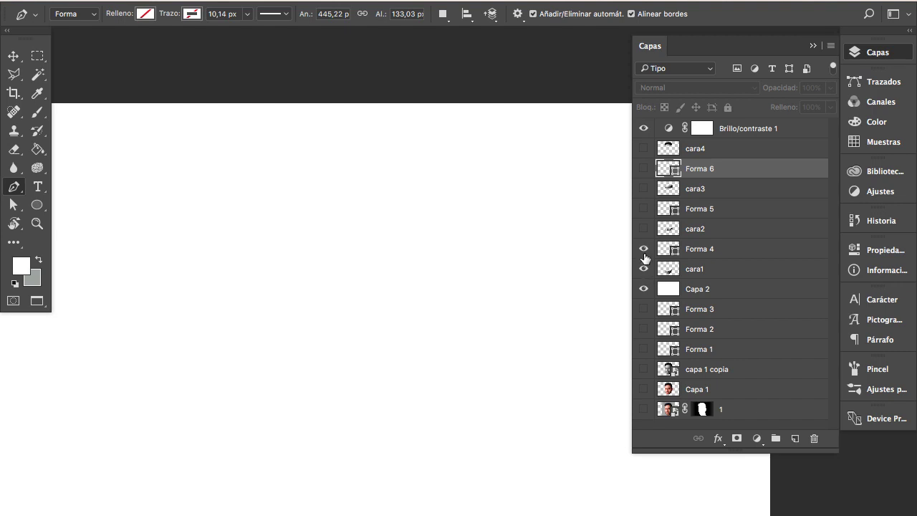
left_click(730, 250)
left_click_drag(455, 422, 471, 231)
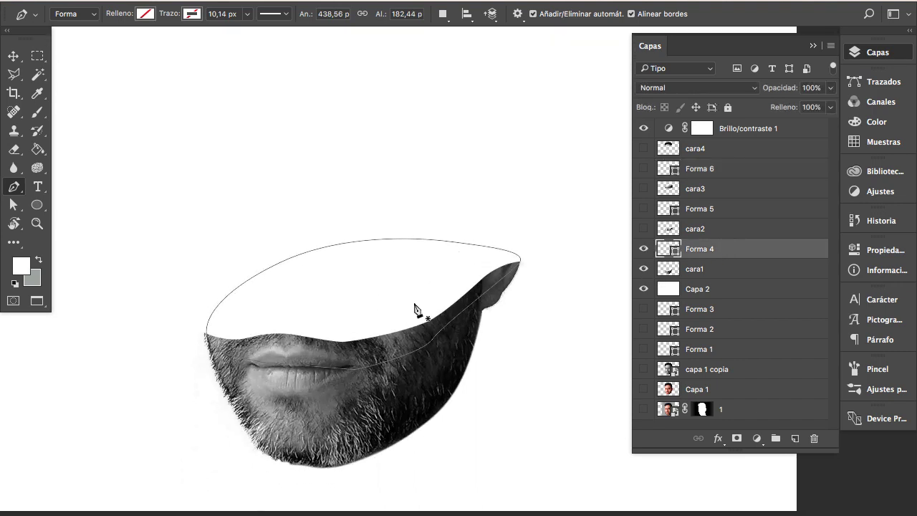
left_click(145, 14)
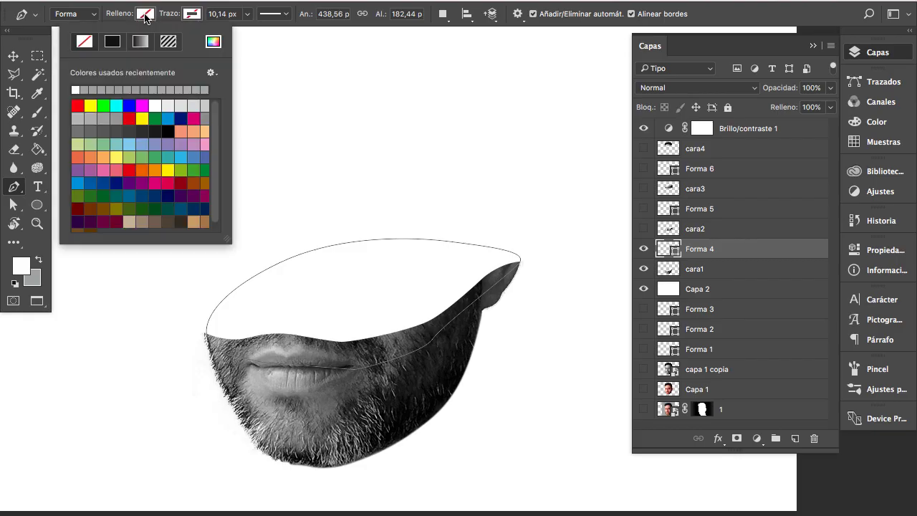
left_click(140, 41)
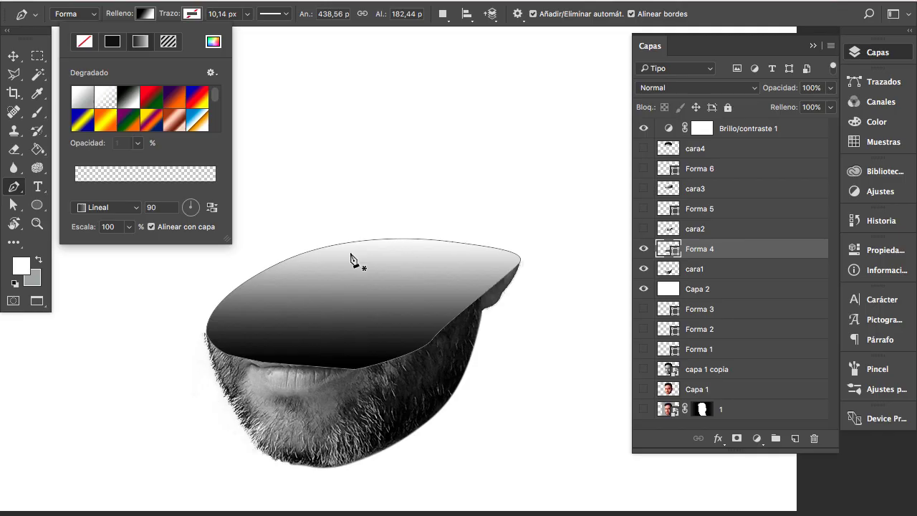
left_click(652, 278)
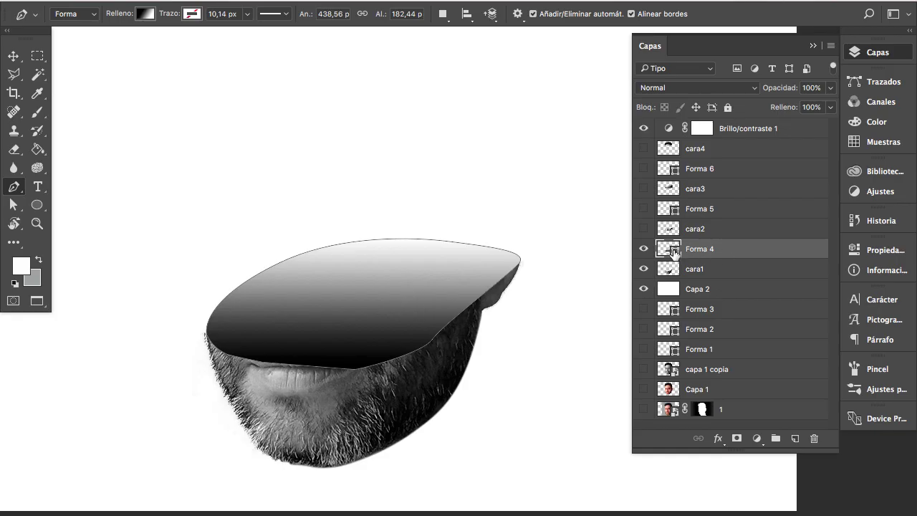
- In Forma 4's Gradient Editor, set the left stop to bright magenta ff00f6
double_click(675, 252)
mouse_move(595, 320)
left_mouse_down()
mouse_move(579, 198)
mouse_move(657, 122)
mouse_move(636, 178)
left_mouse_up()
left_click_drag(409, 311, 334, 225)
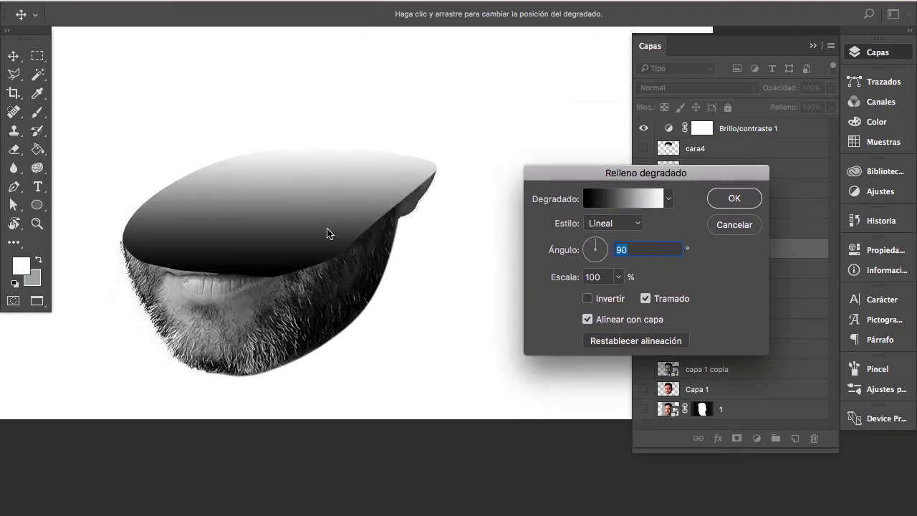
left_click_drag(611, 176, 571, 192)
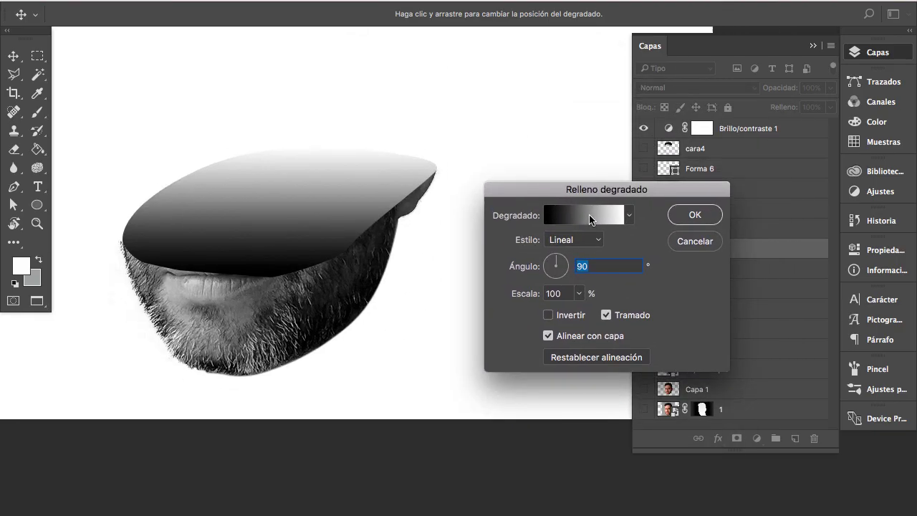
left_click(590, 215)
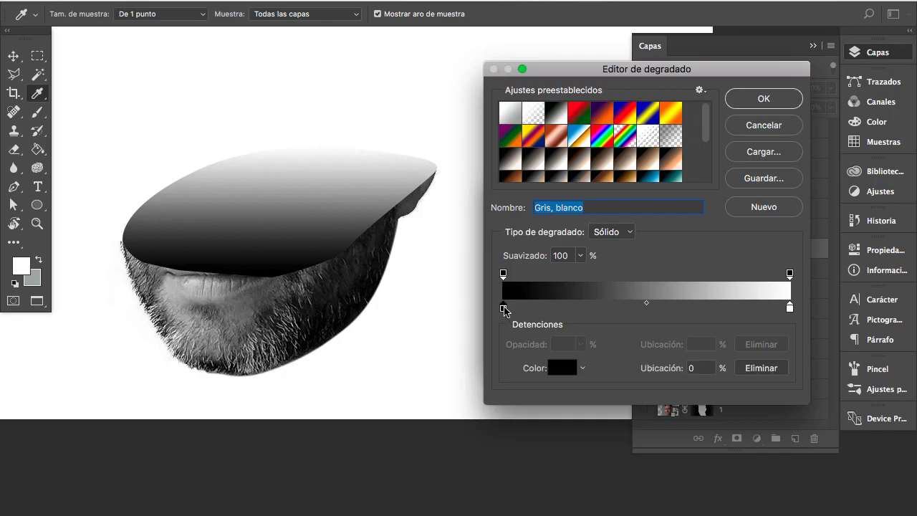
double_click(503, 308)
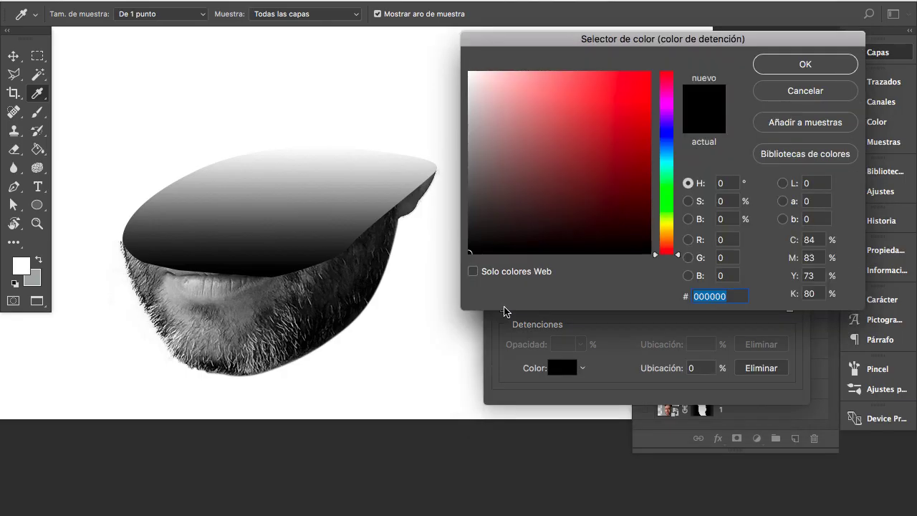
left_click(667, 101)
left_click_drag(647, 87, 654, 63)
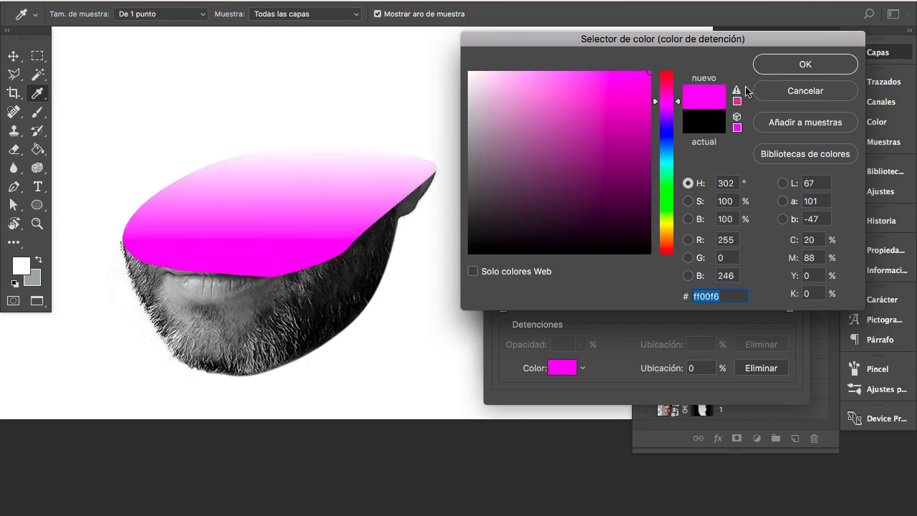
left_click(776, 65)
- Set the right stop to dark purple 59025a and apply the gradient
double_click(790, 307)
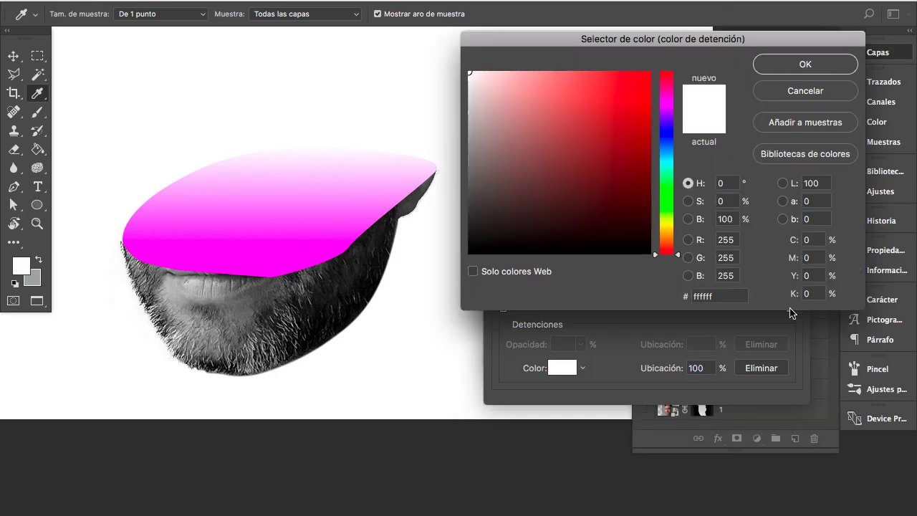
left_click(666, 104)
left_click(649, 72)
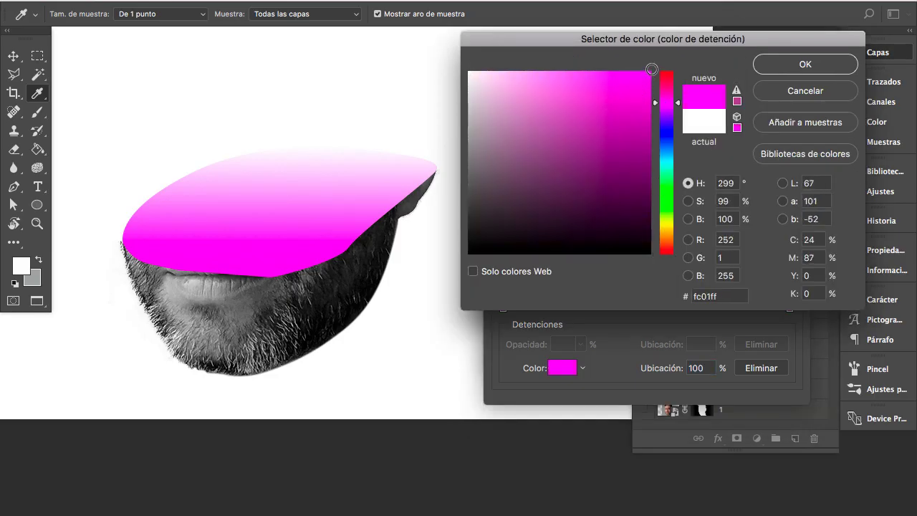
left_click_drag(645, 124, 649, 199)
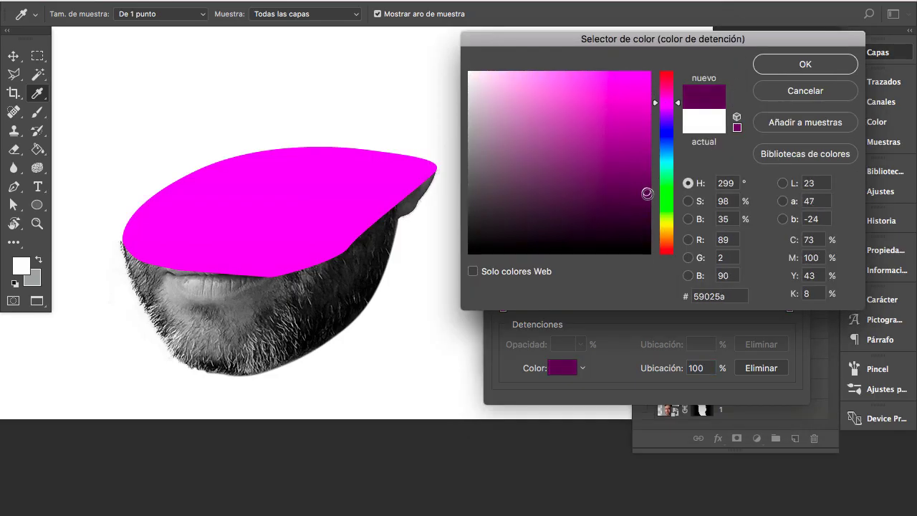
left_click(791, 66)
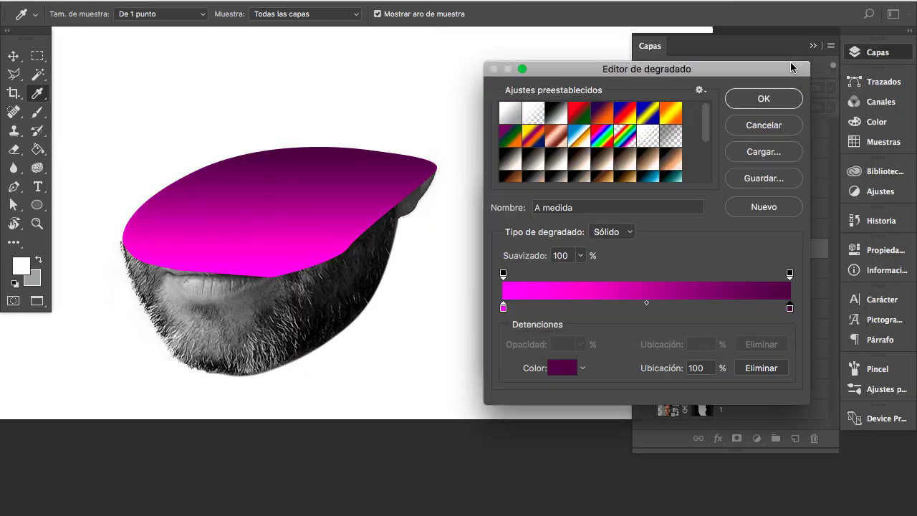
left_click(763, 98)
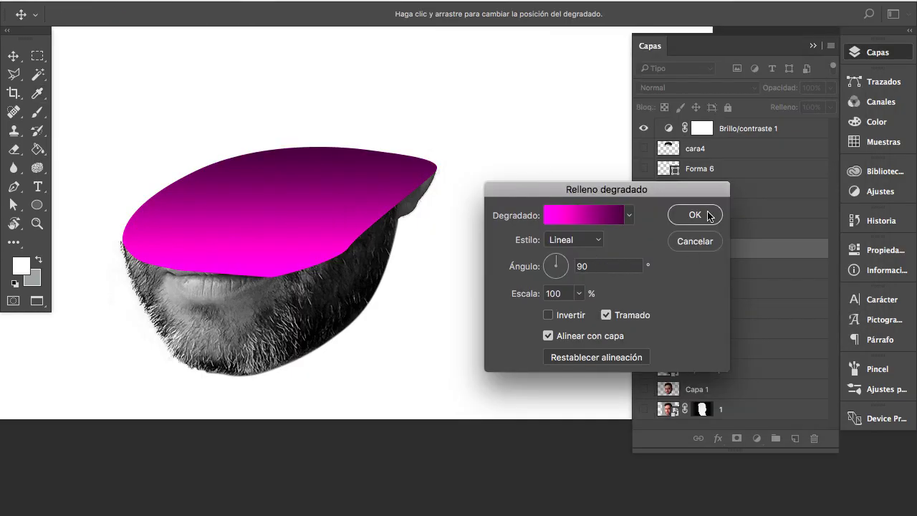
left_click(695, 215)
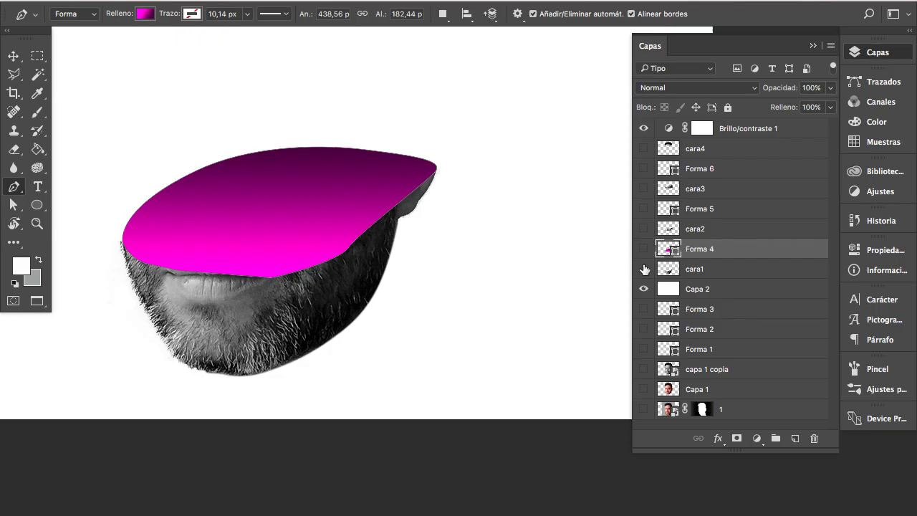
- Hide the chin slice and its lid, and set Forma 5's fill to a gradient
left_click_drag(645, 269, 645, 211)
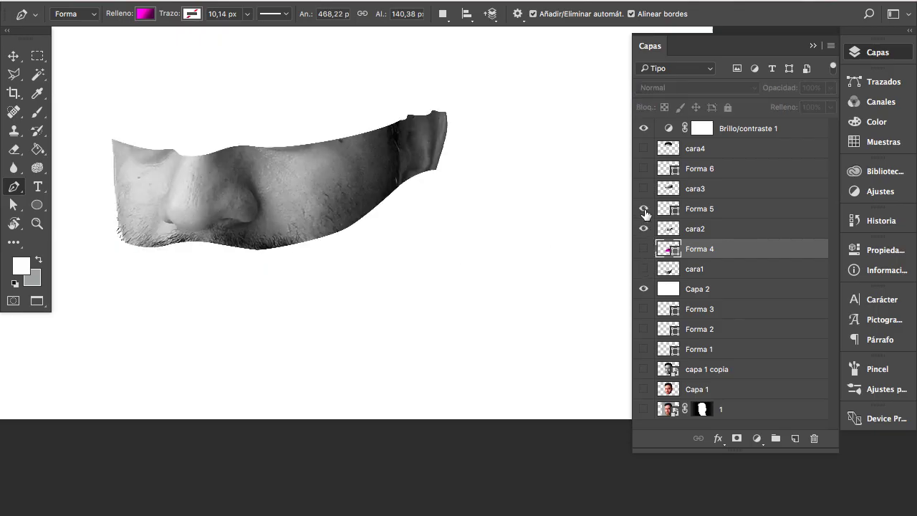
left_click(709, 212)
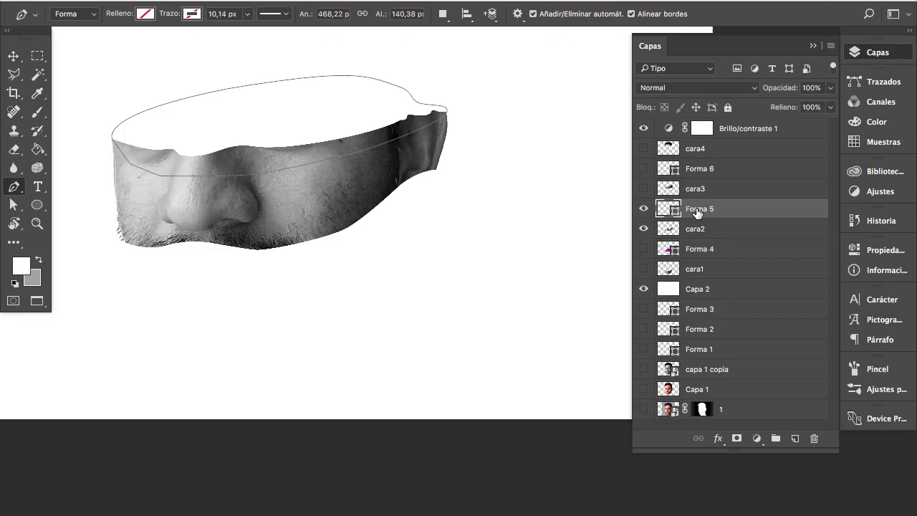
left_click(145, 15)
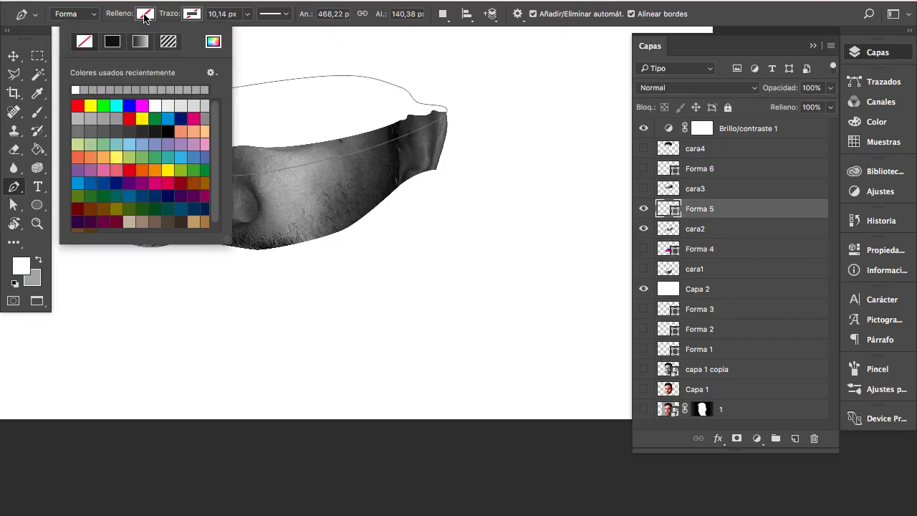
left_click(140, 42)
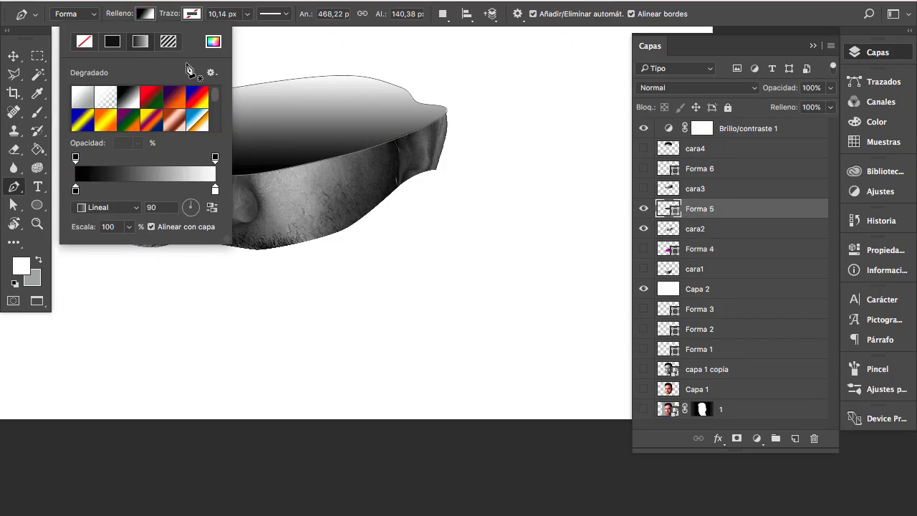
- In Forma 5's Gradient Editor, set the starting stop to pure red ff0000
double_click(676, 213)
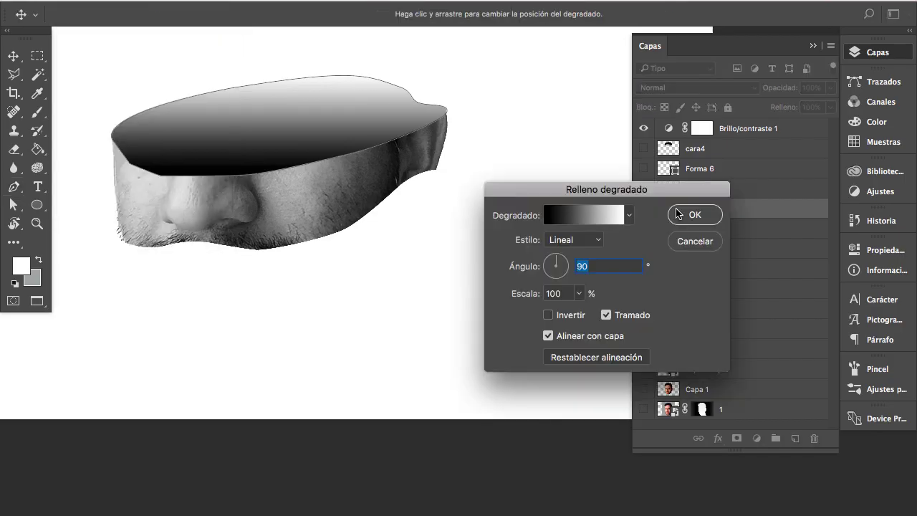
left_click_drag(645, 191, 641, 143)
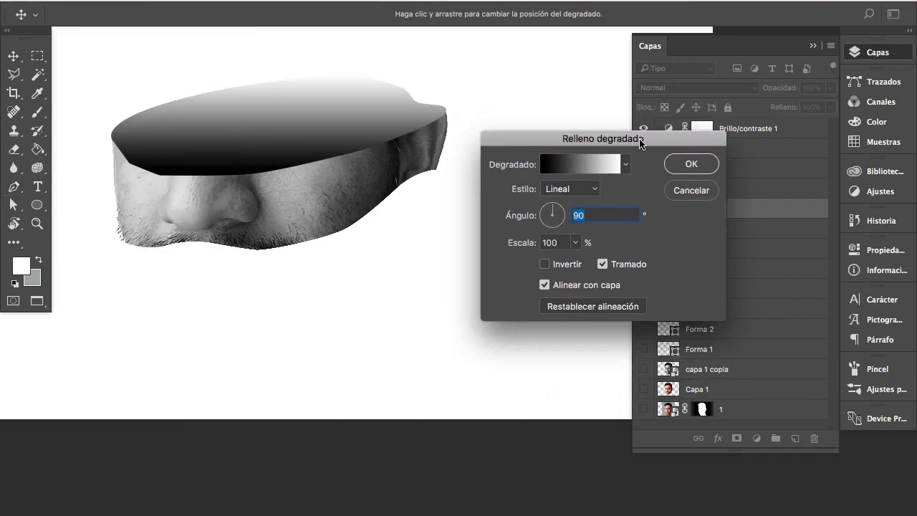
left_click(690, 164)
double_click(670, 208)
left_click(580, 164)
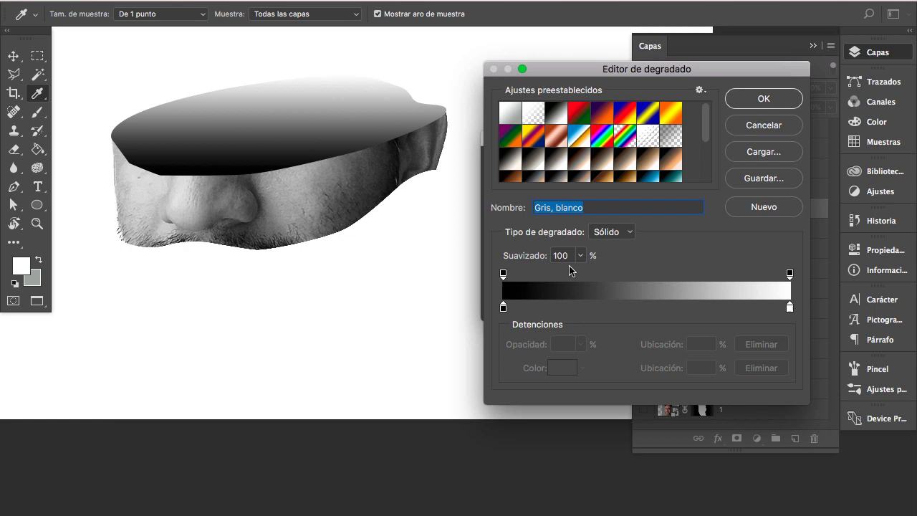
double_click(504, 308)
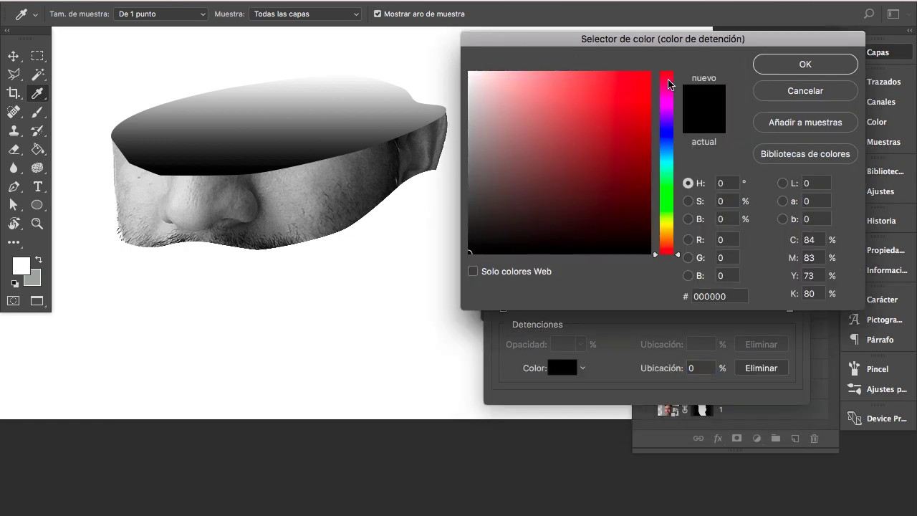
left_click_drag(650, 75, 653, 72)
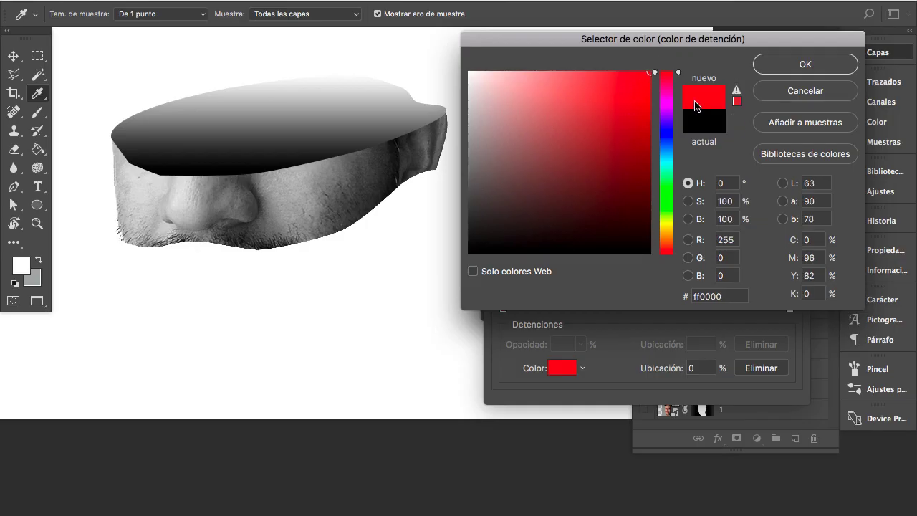
left_click(774, 69)
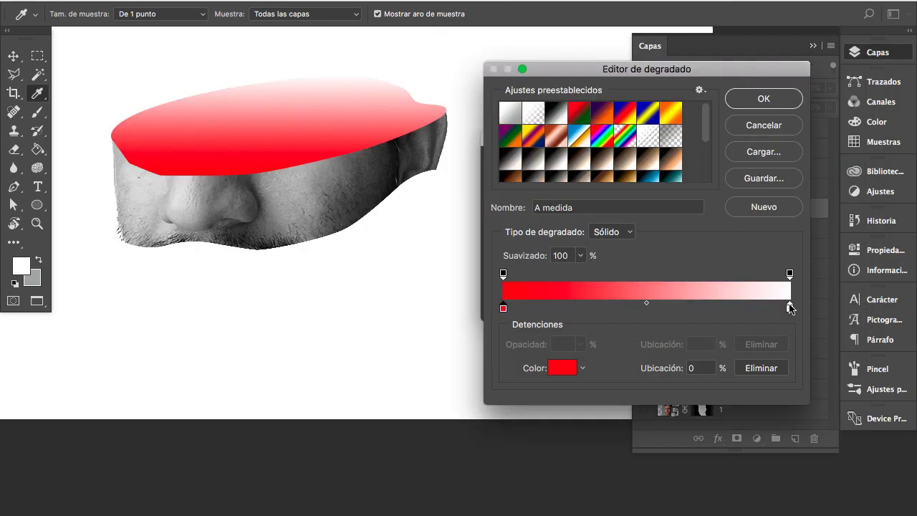
- Set the end stop to dark red 460000 and apply the gradient
left_click(790, 307)
double_click(791, 307)
mouse_move(667, 95)
left_mouse_down()
mouse_move(667, 72)
mouse_move(651, 72)
mouse_move(650, 204)
left_mouse_up()
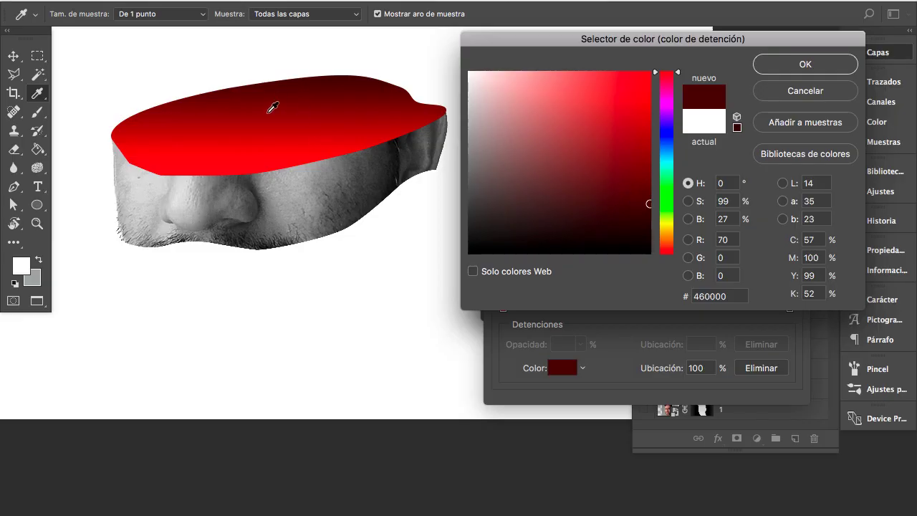
left_click(805, 65)
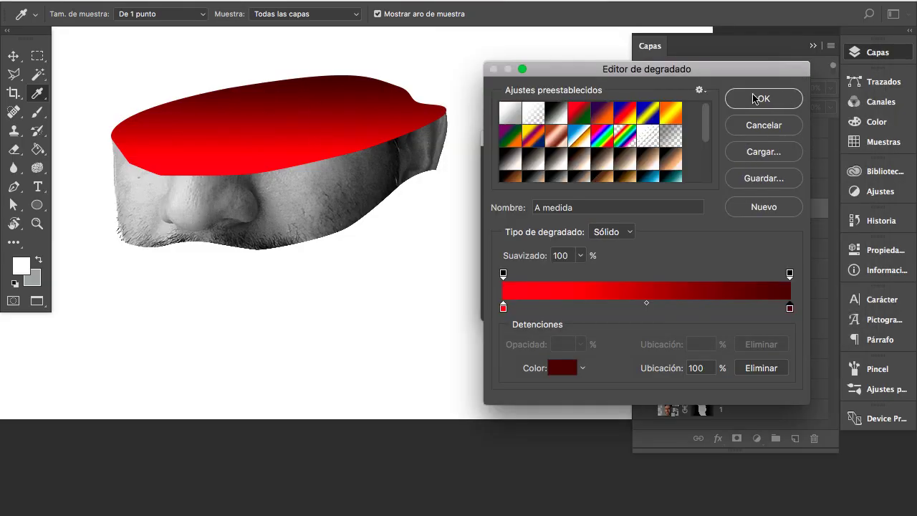
left_click(755, 99)
left_click(689, 164)
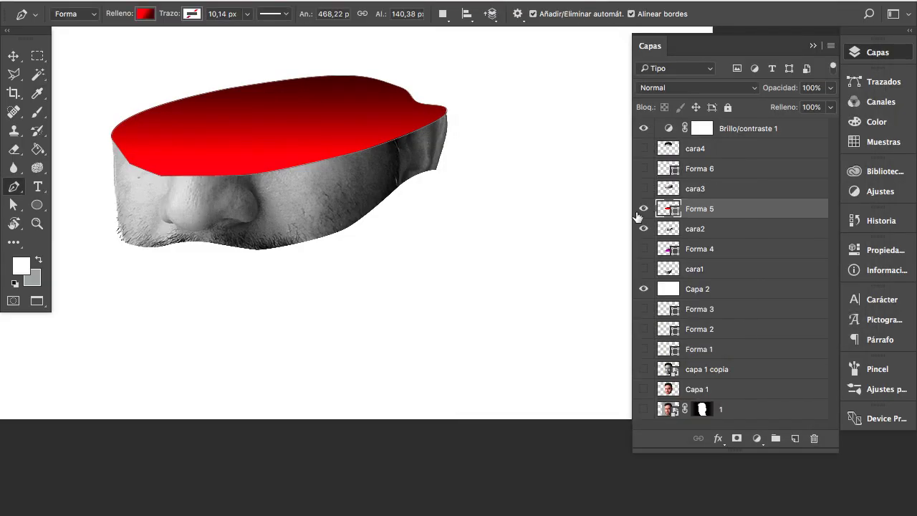
- Swap the nose slice for the eyes slice and set Forma 6's fill to a gradient
left_click_drag(643, 216, 644, 229)
left_click_drag(643, 188, 643, 169)
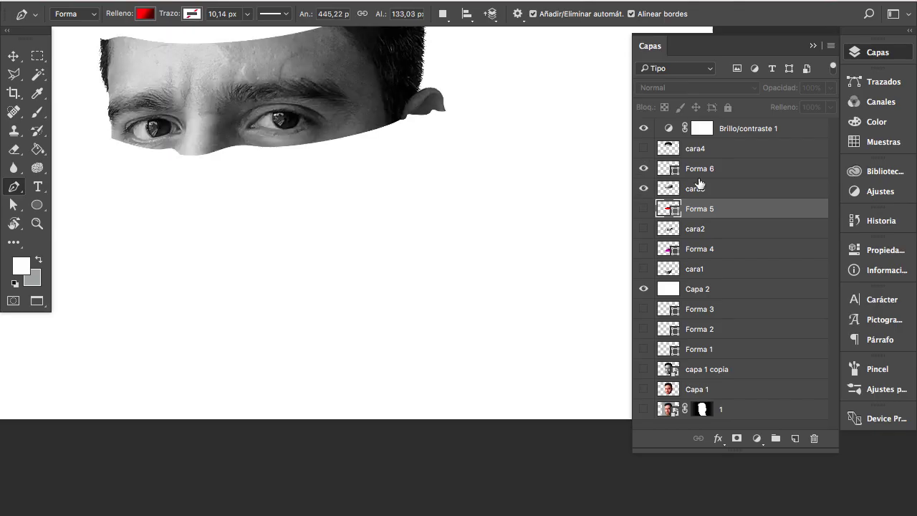
left_click(716, 169)
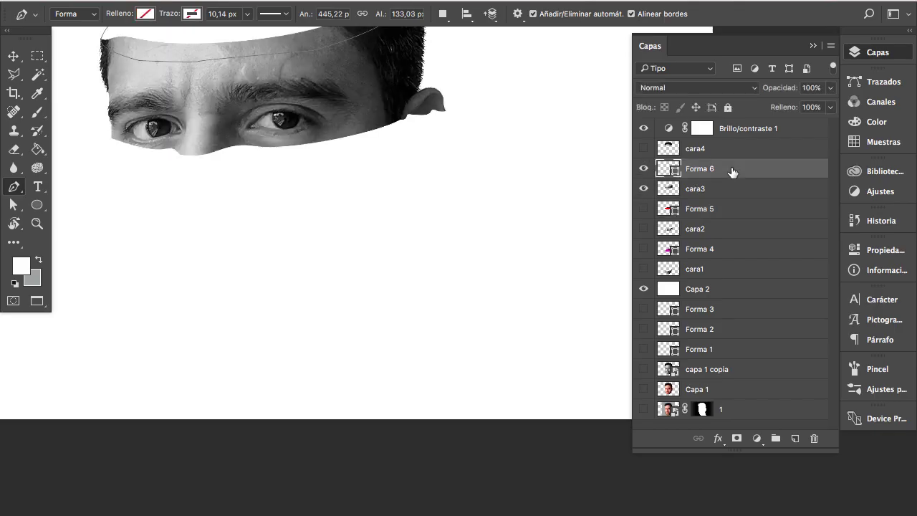
mouse_move(399, 102)
left_mouse_down()
mouse_move(405, 245)
mouse_move(418, 259)
left_mouse_up()
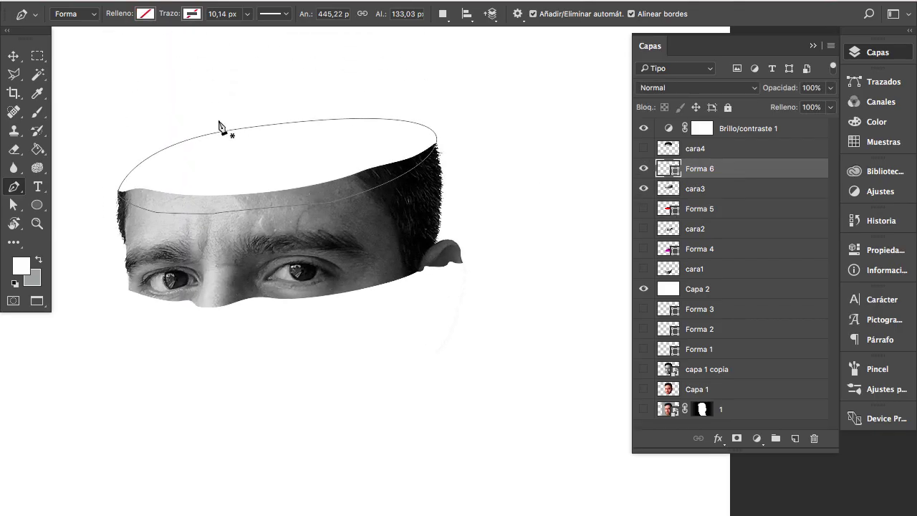
left_click(147, 15)
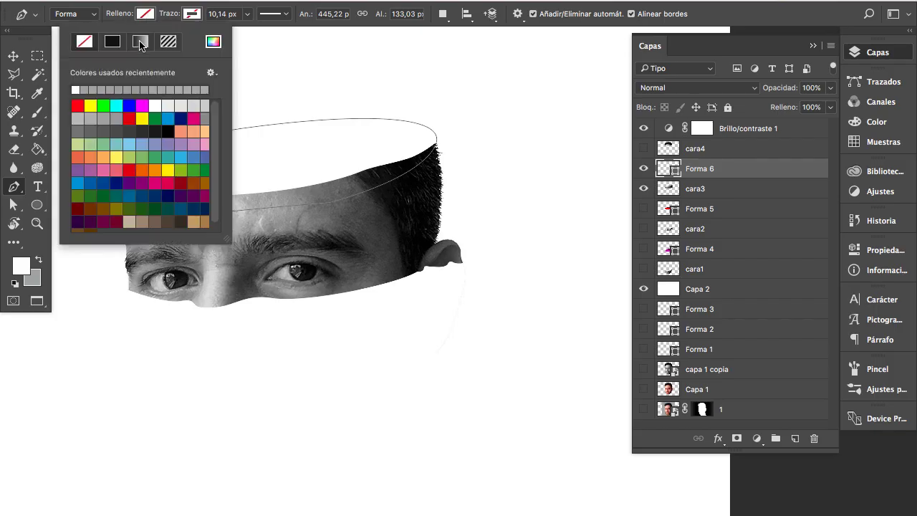
left_click(140, 42)
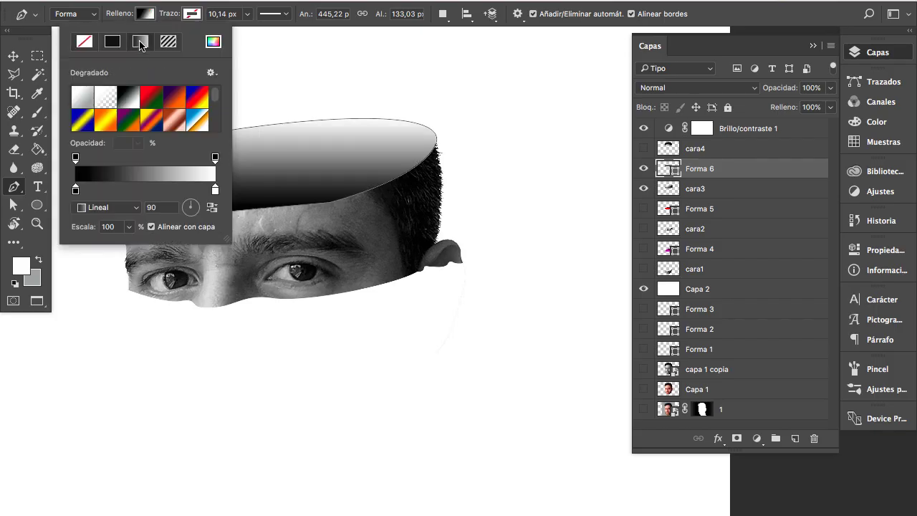
- In Forma 6's Gradient Editor, set the starting stop to bright orange
double_click(674, 174)
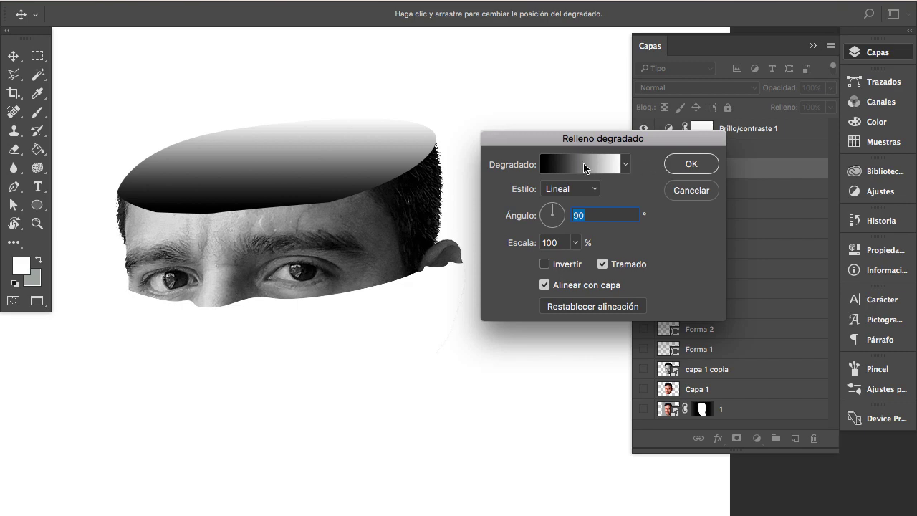
left_click(563, 167)
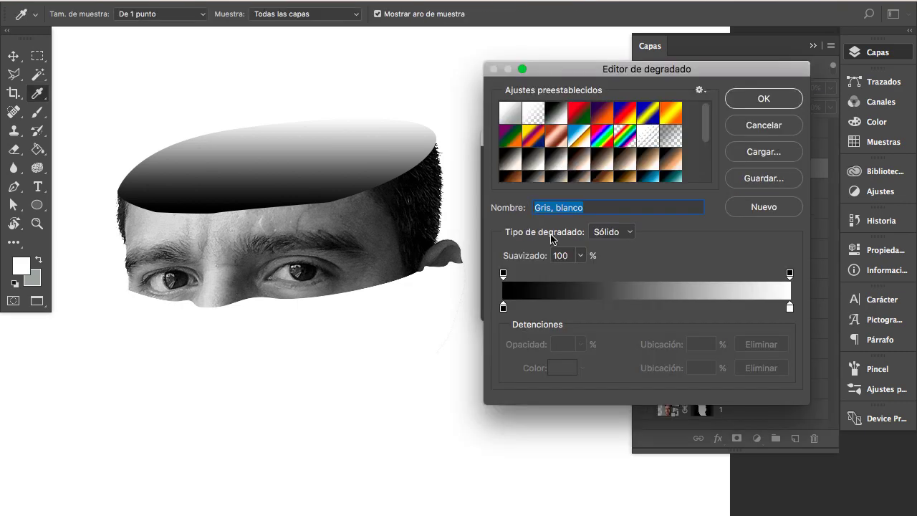
double_click(503, 308)
left_click_drag(658, 257, 657, 243)
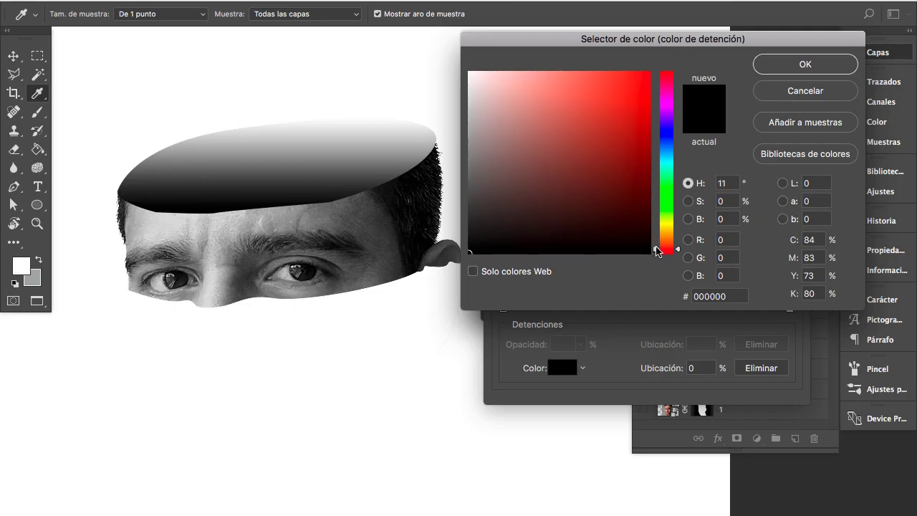
left_click_drag(636, 92, 650, 71)
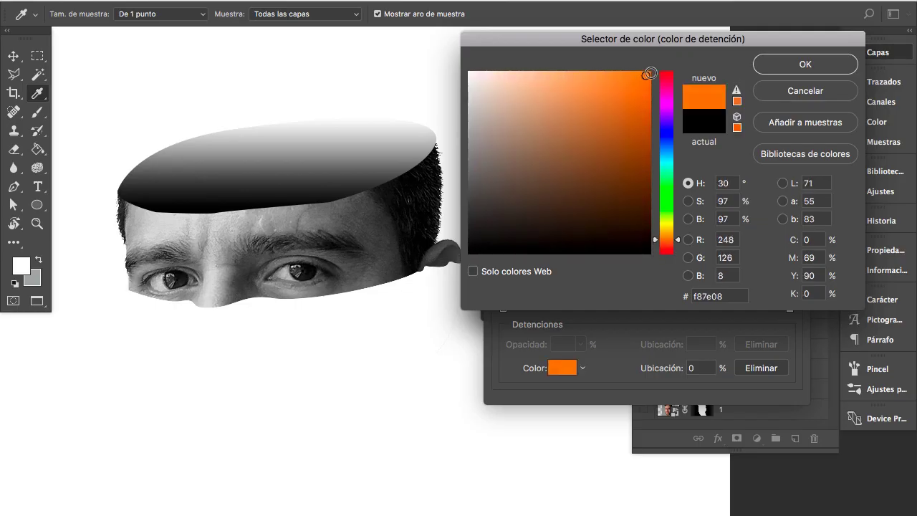
left_click(794, 66)
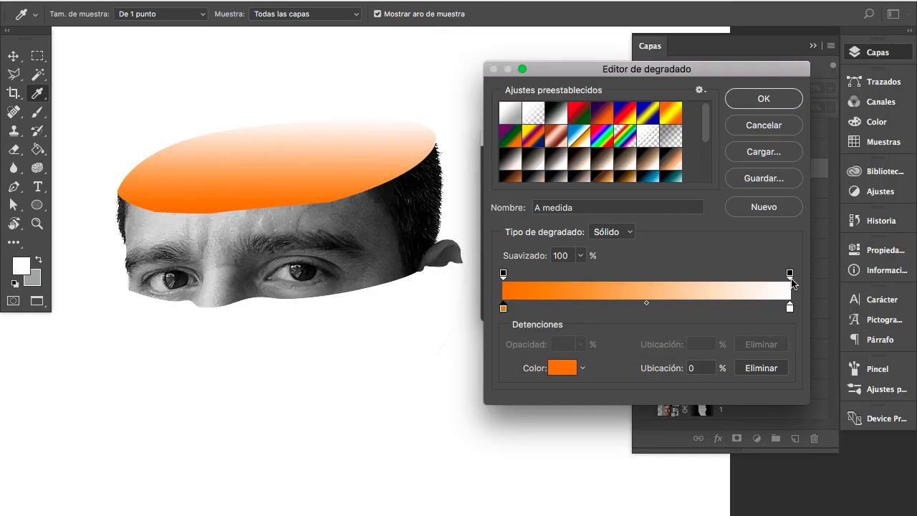
- Set the end stop to dark brown 492801 and apply the gradient
double_click(791, 309)
left_click_drag(659, 256, 658, 242)
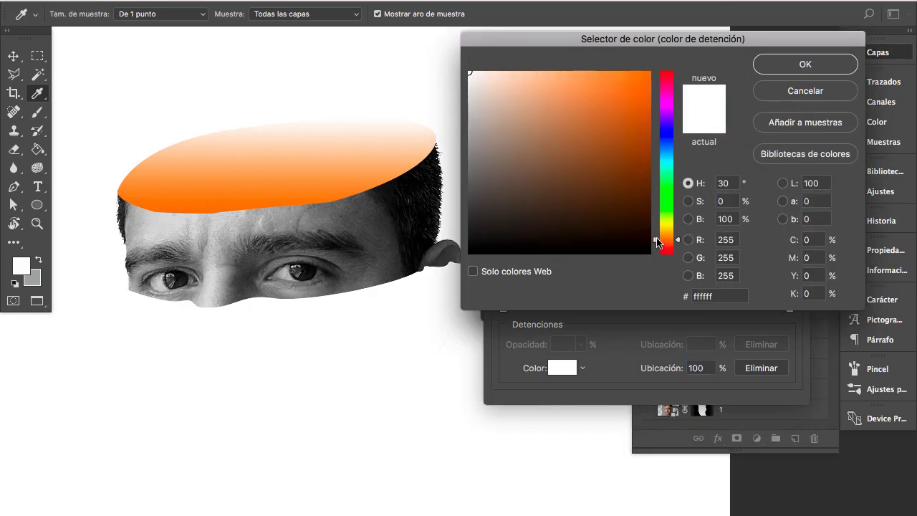
mouse_move(643, 130)
left_mouse_down()
mouse_move(647, 117)
mouse_move(649, 201)
left_mouse_up()
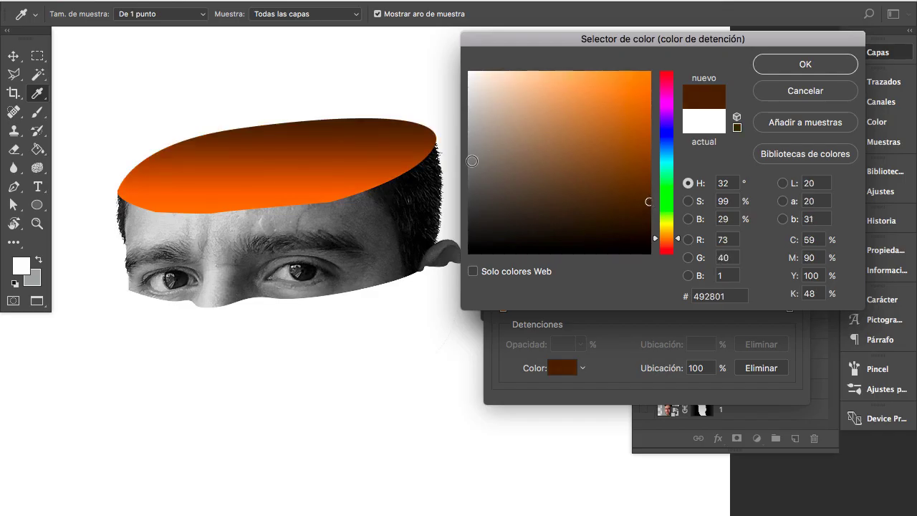
left_click(791, 65)
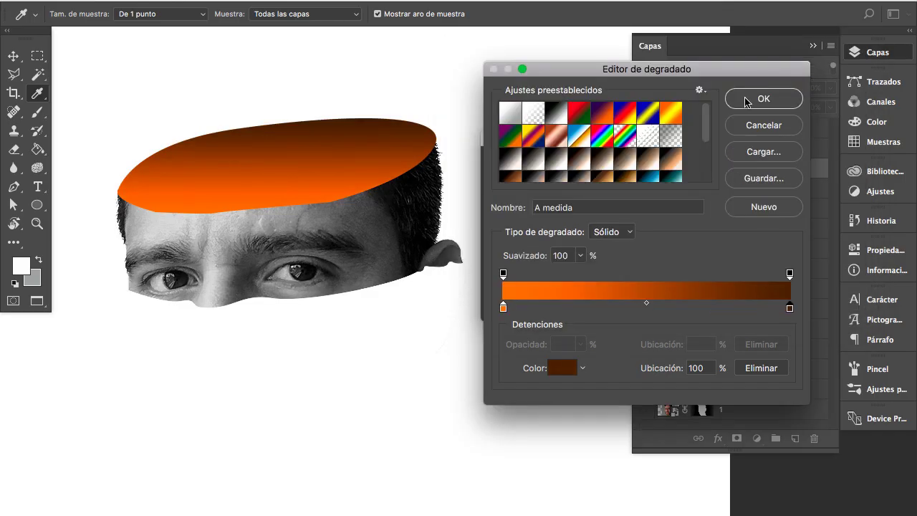
left_click(747, 102)
left_click(692, 166)
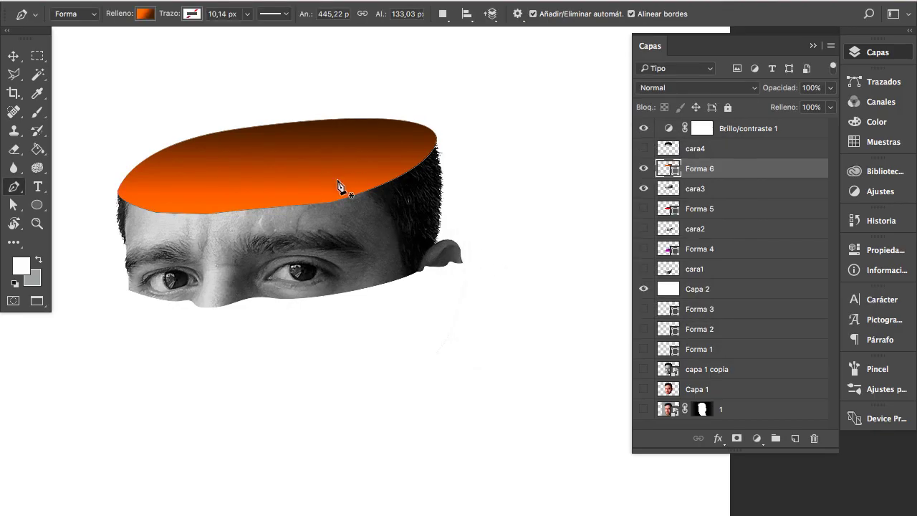
left_click(12, 55)
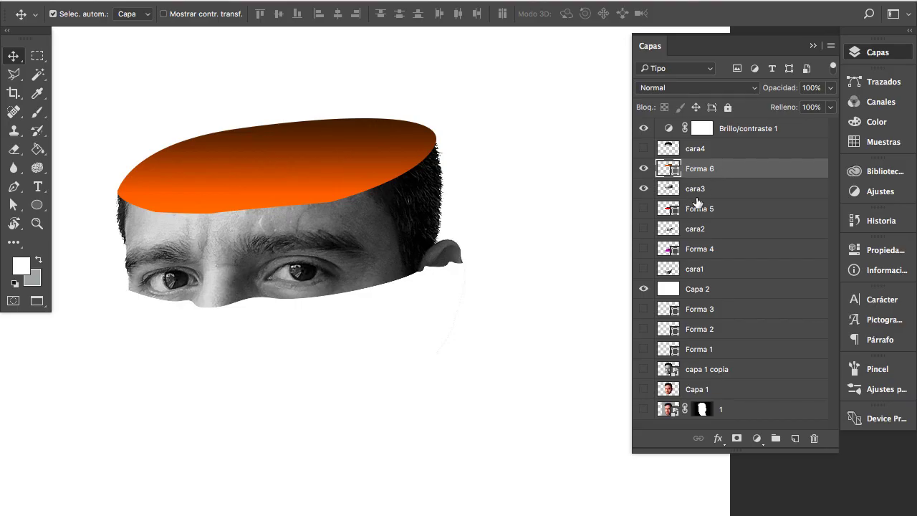
- Move the Forma 6 and Forma 5 lids beneath their face slices
left_click_drag(733, 172, 725, 195)
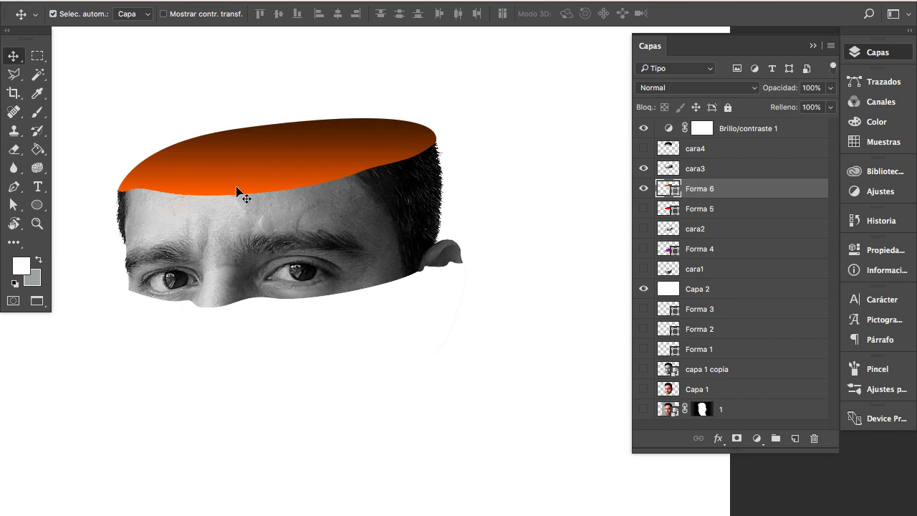
left_click(644, 188)
left_click_drag(643, 208, 643, 229)
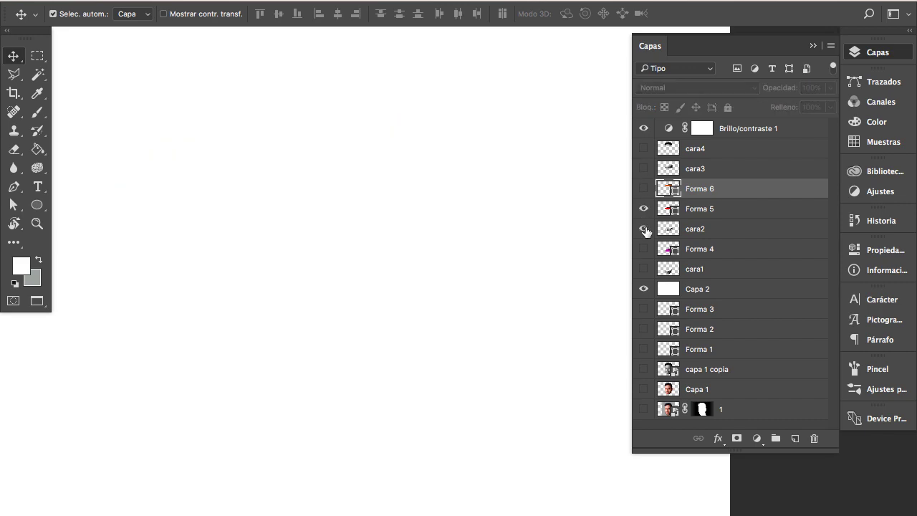
left_click(722, 210)
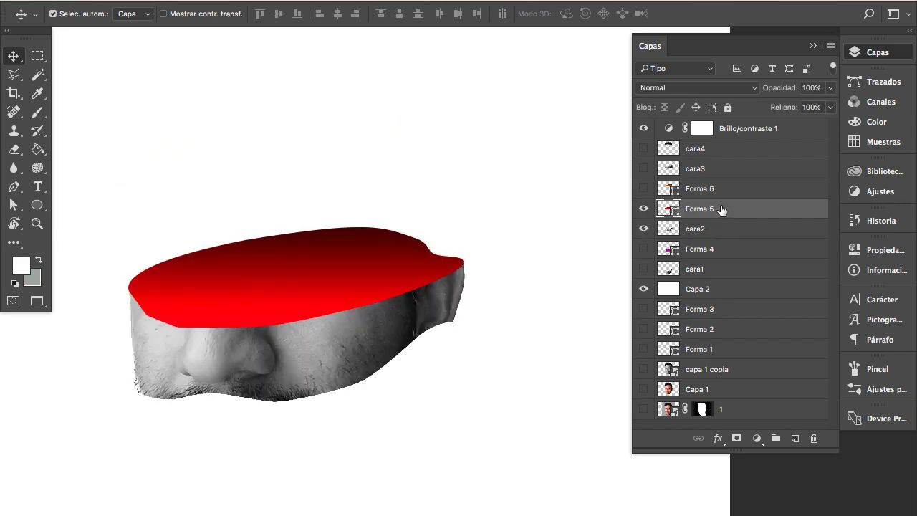
left_click_drag(725, 208, 725, 231)
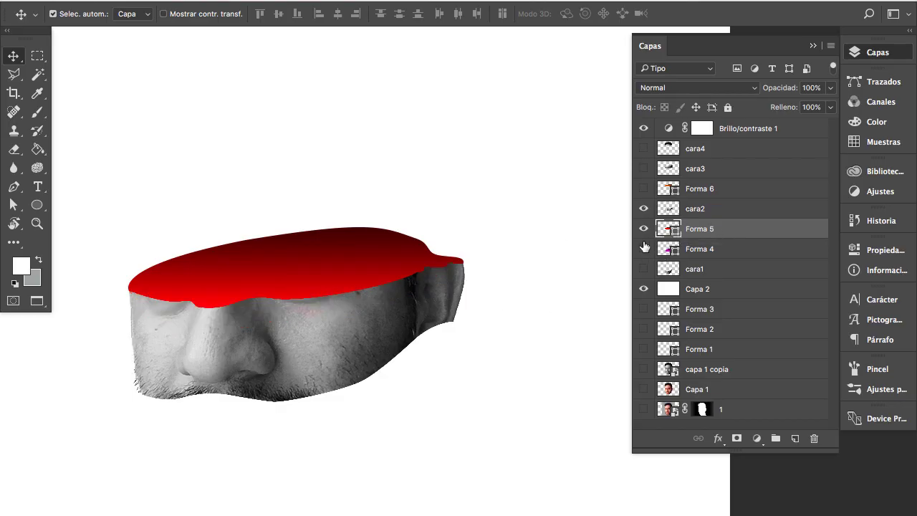
- Move Forma 4 beneath cara1 and show Forma 5 and cara2 again
left_click_drag(644, 208, 644, 268)
left_click(718, 252)
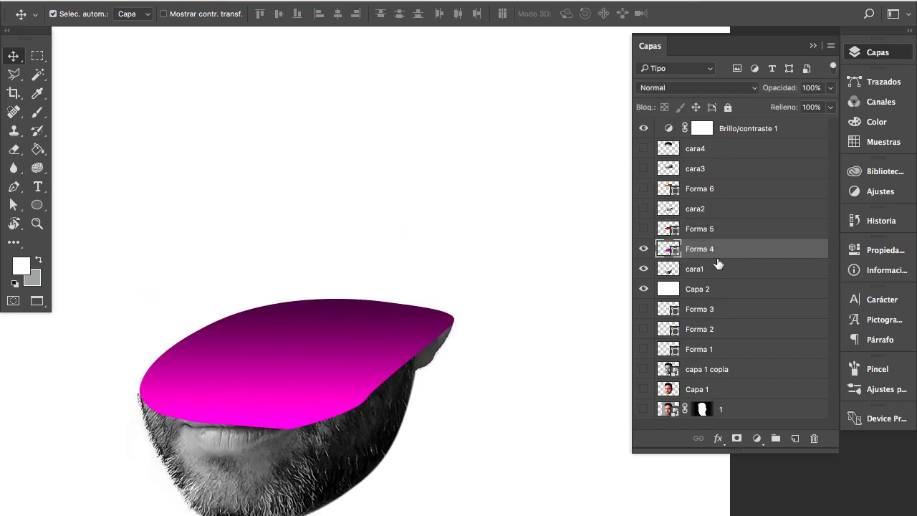
left_click_drag(730, 249, 727, 273)
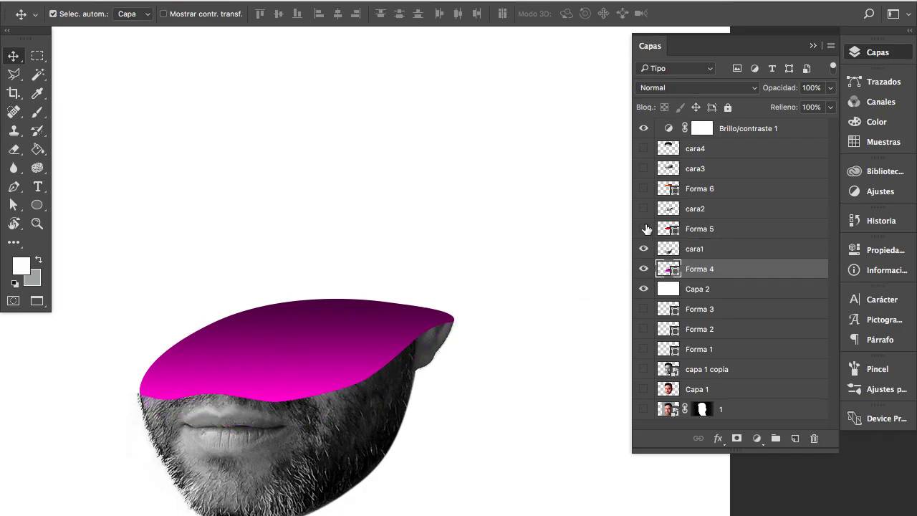
left_click_drag(646, 228, 643, 149)
- Select cara4 through Forma 4, scale them to about 84%, and nudge down-left
key("ctrl+0")
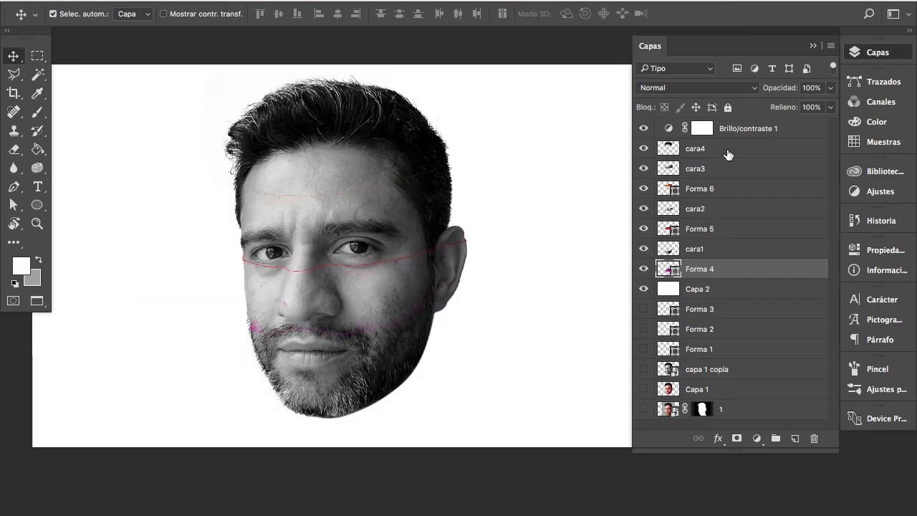
left_click(727, 149, "shift")
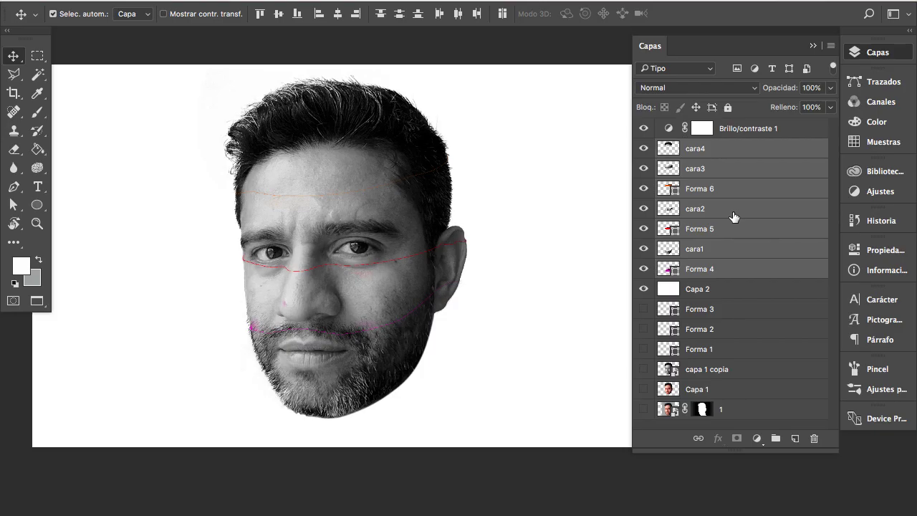
key("ctrl+t")
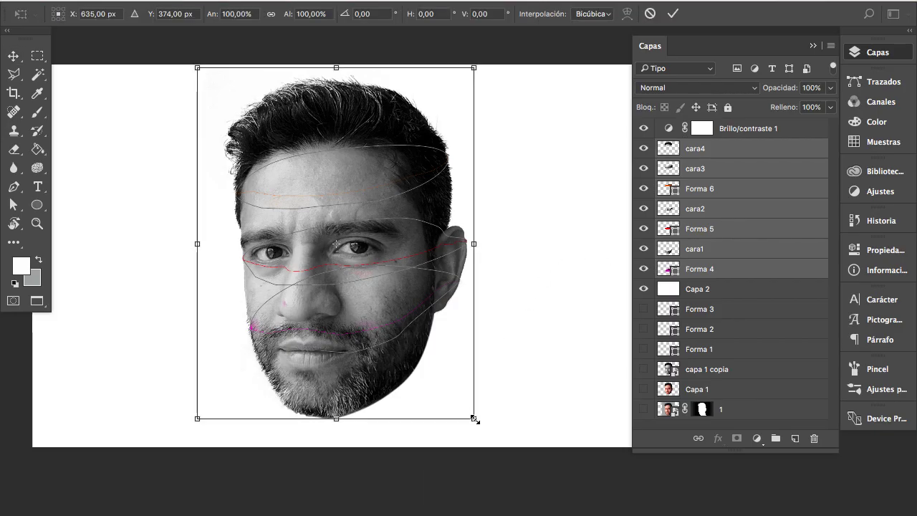
left_click_drag(474, 419, 451, 403)
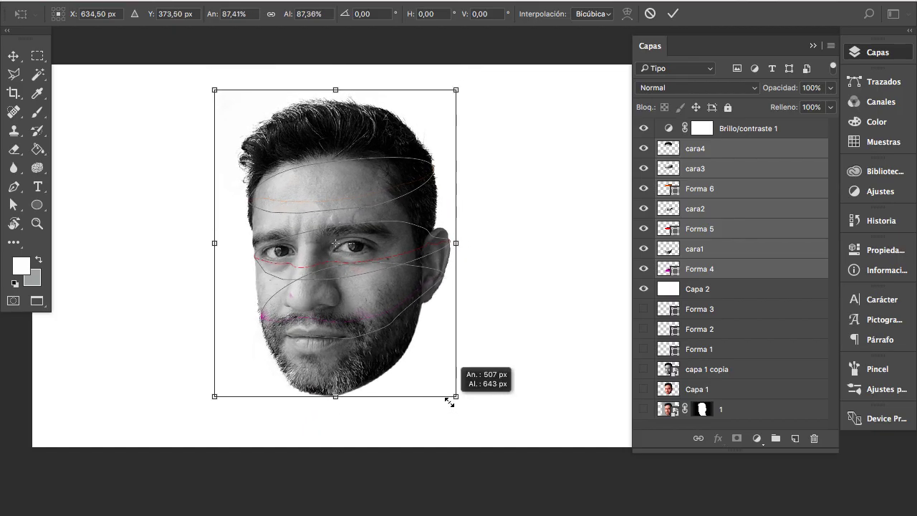
left_click_drag(451, 404, 446, 396)
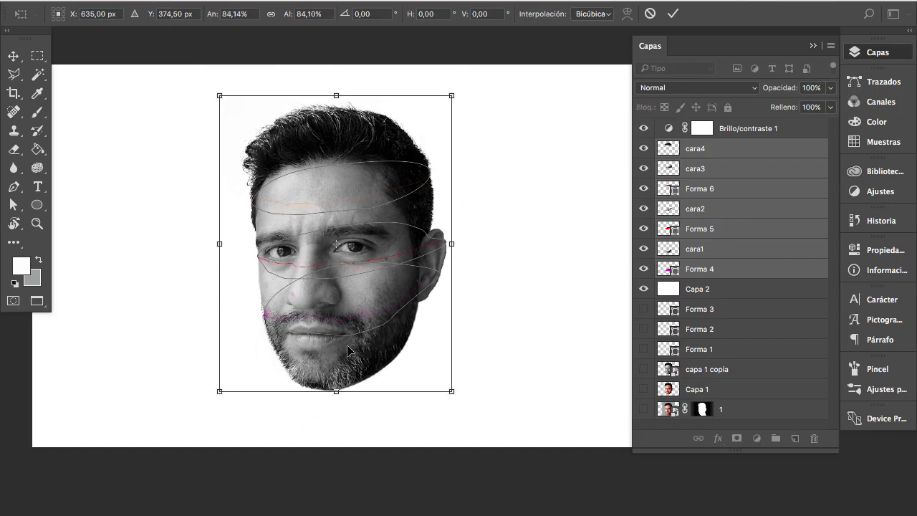
left_click_drag(344, 362, 340, 374)
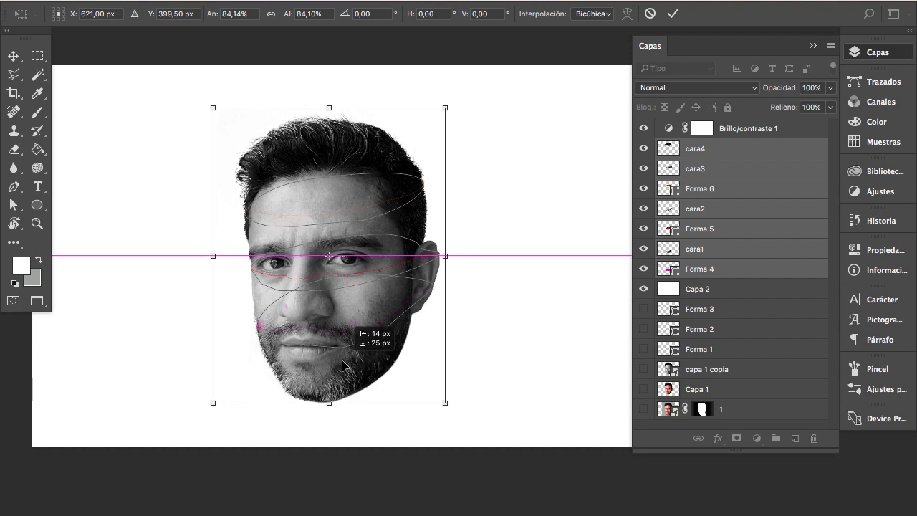
key("Return")
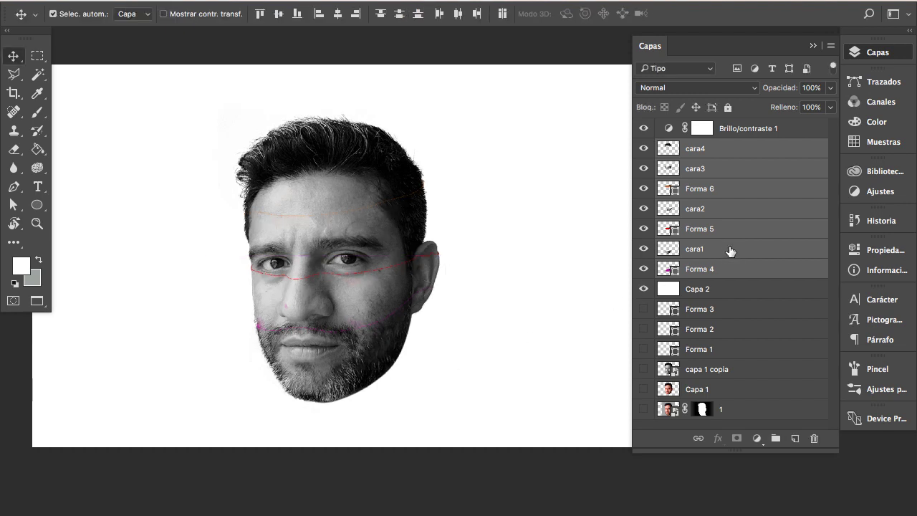
- Lift cara4–Forma 5, then cara4–Forma 6, then cara4 upward to open lid gaps
left_click(729, 250)
left_click(726, 227)
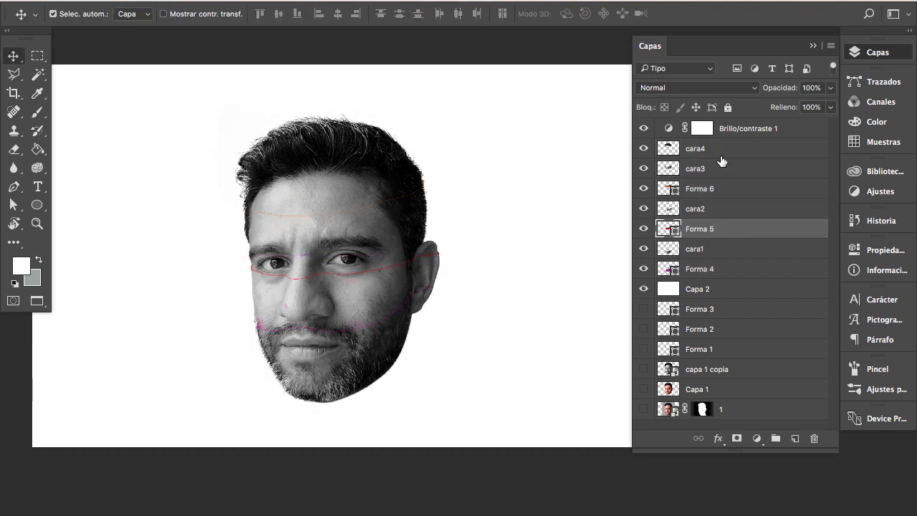
left_click(722, 154, "shift")
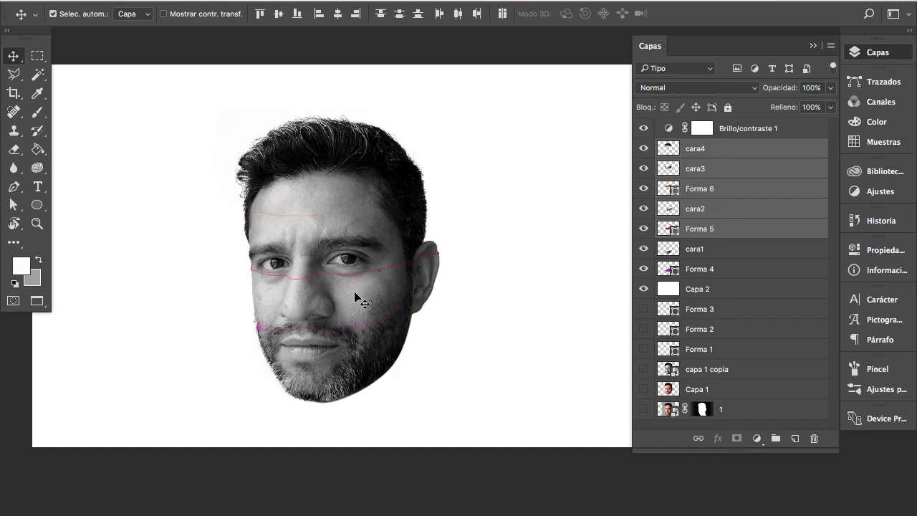
left_click_drag(354, 297, 357, 287)
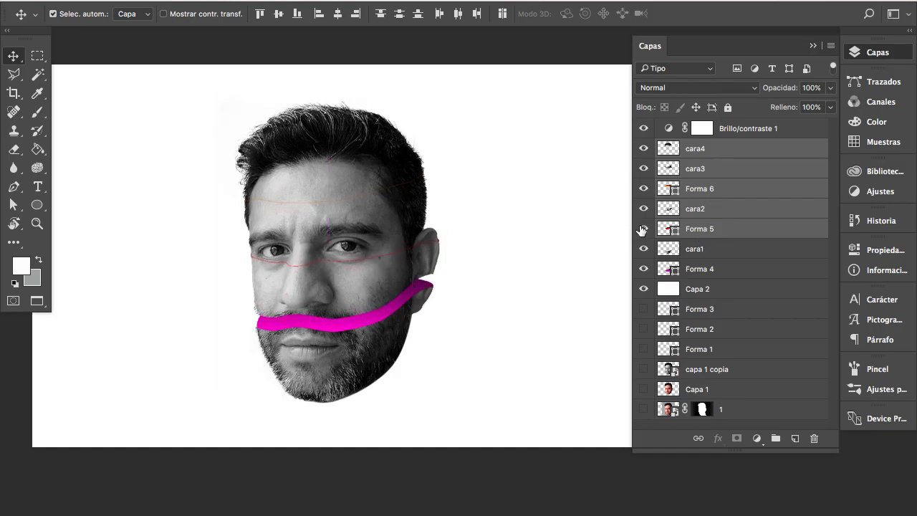
left_click(723, 190)
left_click(713, 150, "shift")
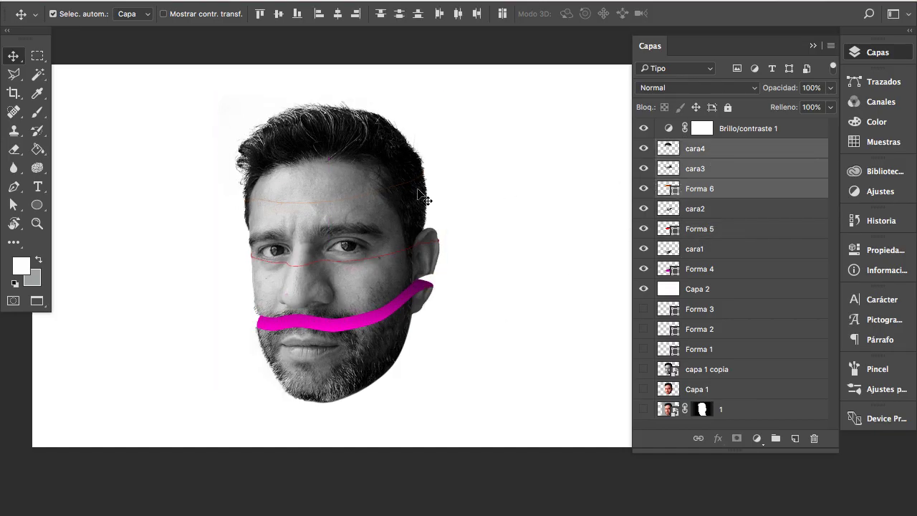
left_click_drag(377, 220, 378, 207)
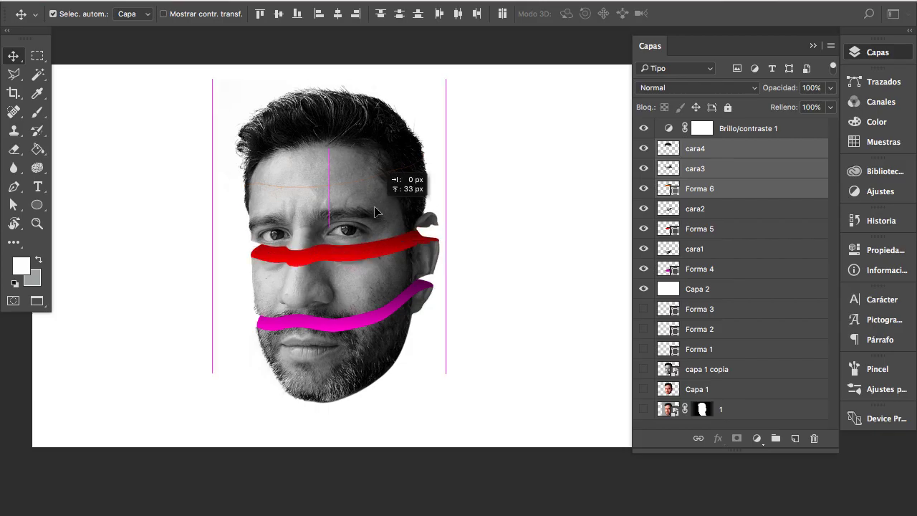
left_click(699, 151)
left_click_drag(323, 174, 322, 146)
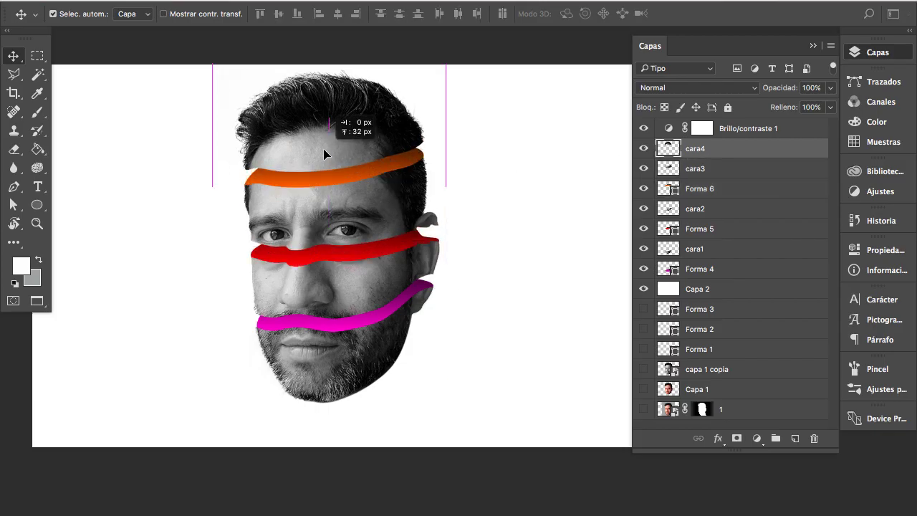
- Rotate Forma 4 and cara1 together about 9.3° clockwise
key("ctrl+plus")
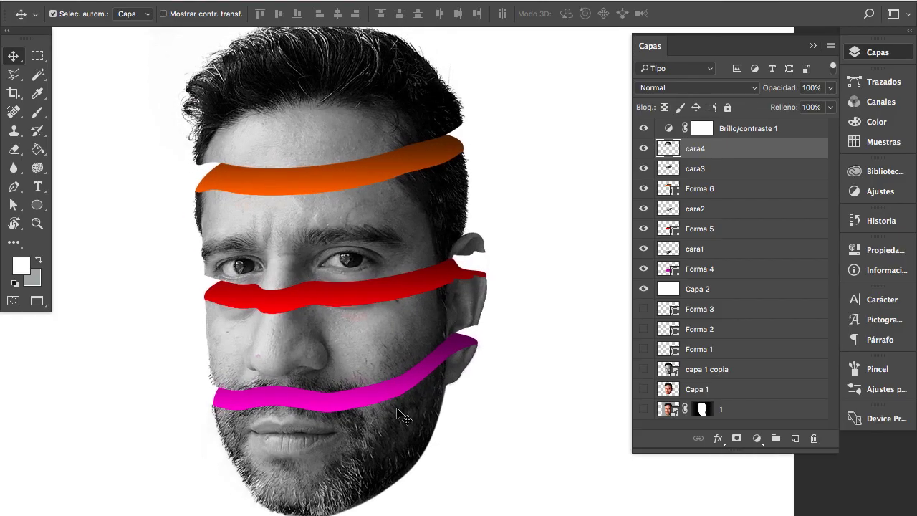
left_click(712, 270)
left_click(713, 249, "shift")
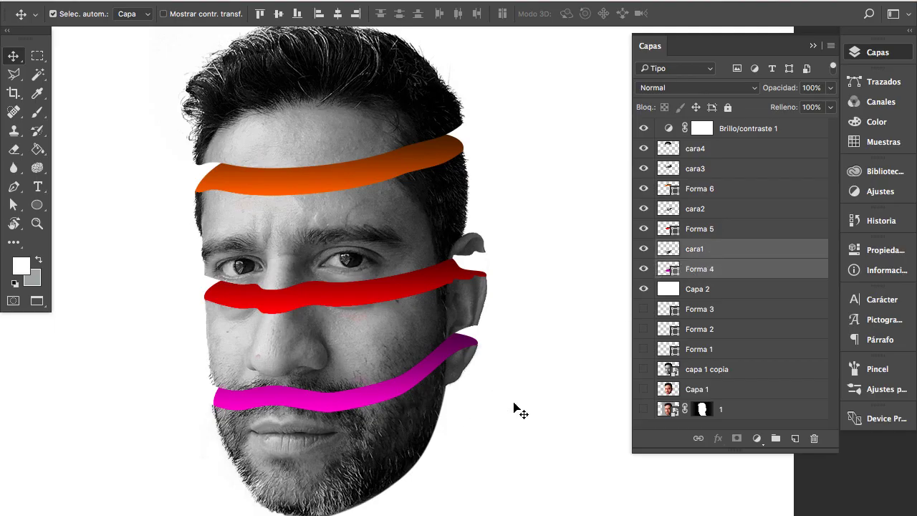
key("ctrl+t")
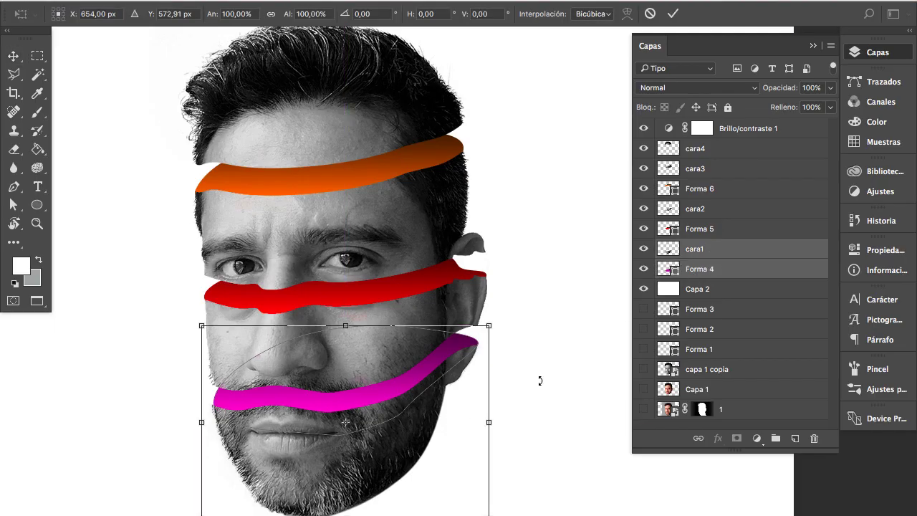
left_click_drag(540, 380, 549, 412)
left_click_drag(403, 460, 407, 478)
left_click_drag(573, 412, 574, 409)
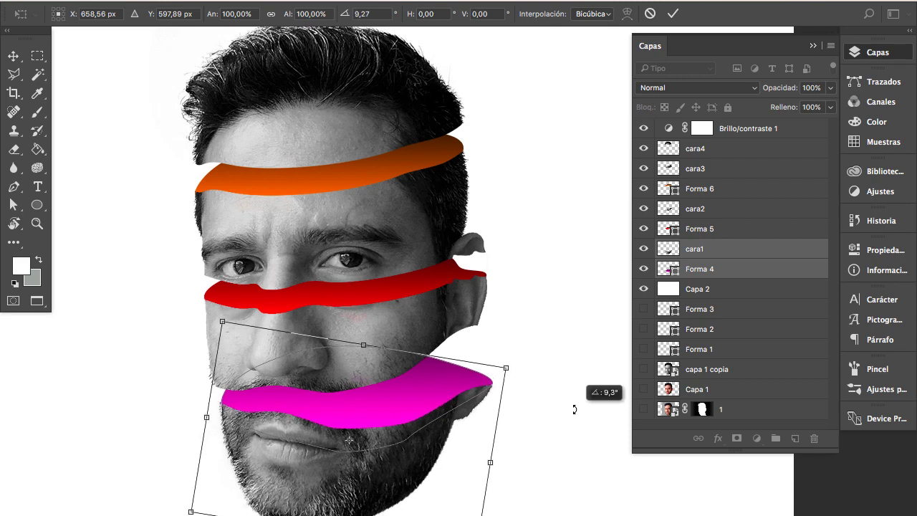
key("Return")
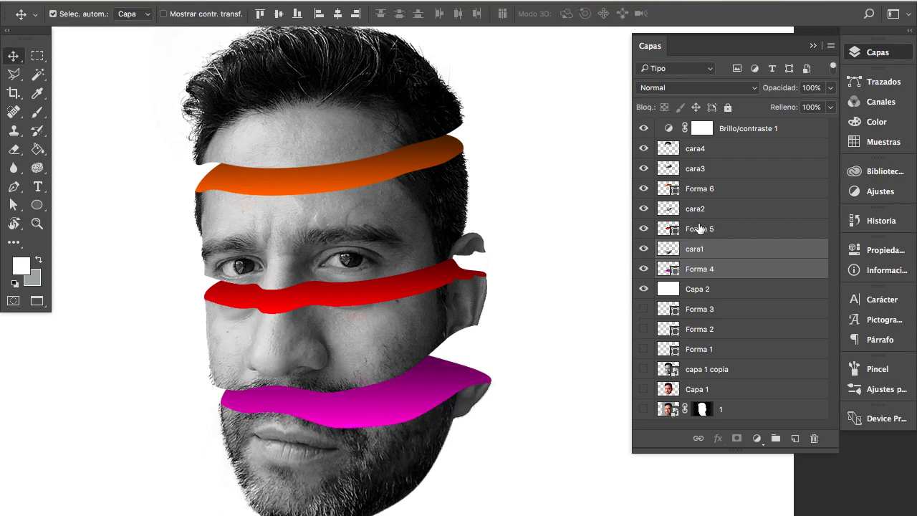
- Rotate Forma 5 and cara2 about −5° and move them roughly 70 px left
left_click(699, 228)
left_click(695, 208, "shift")
key("ctrl+t")
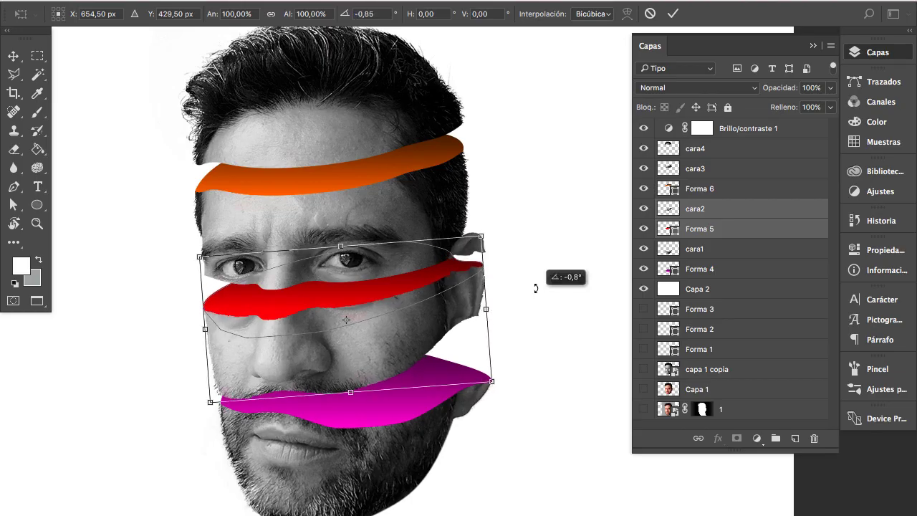
left_click_drag(524, 323, 530, 287)
left_click_drag(418, 319, 368, 331)
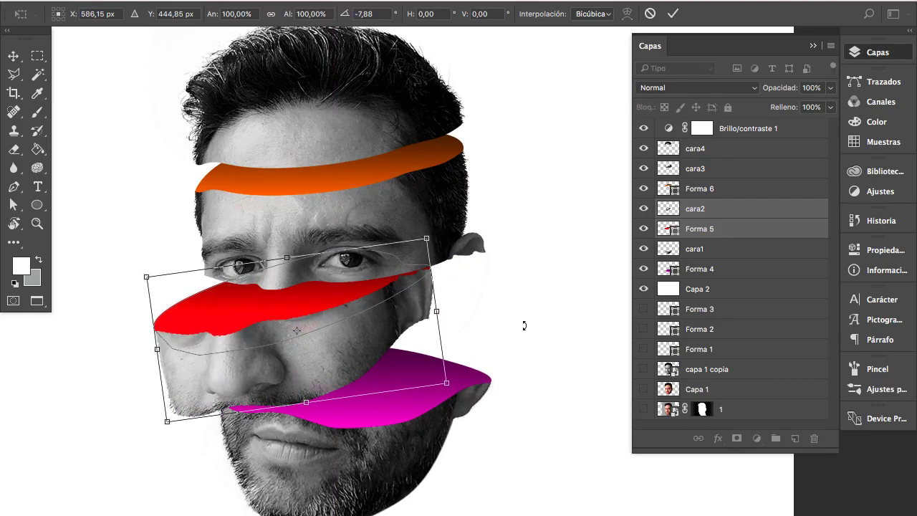
left_click_drag(528, 329, 530, 336)
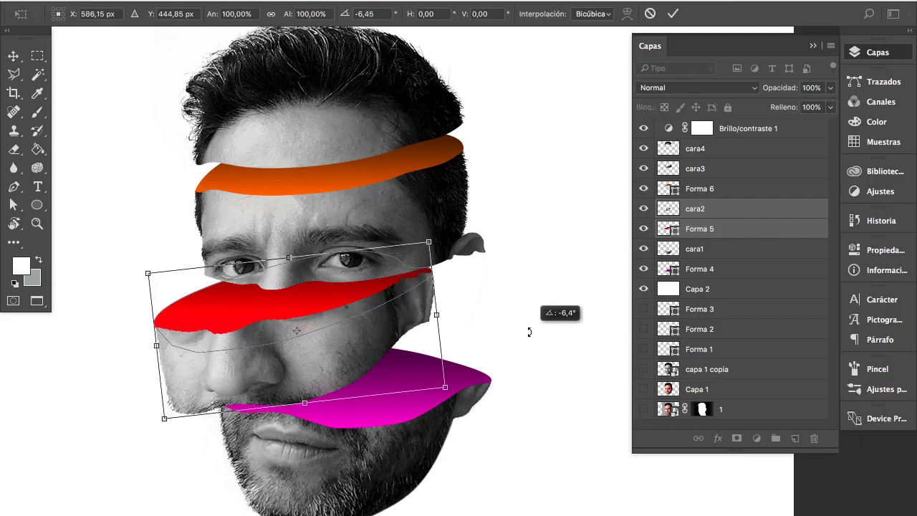
double_click(335, 345)
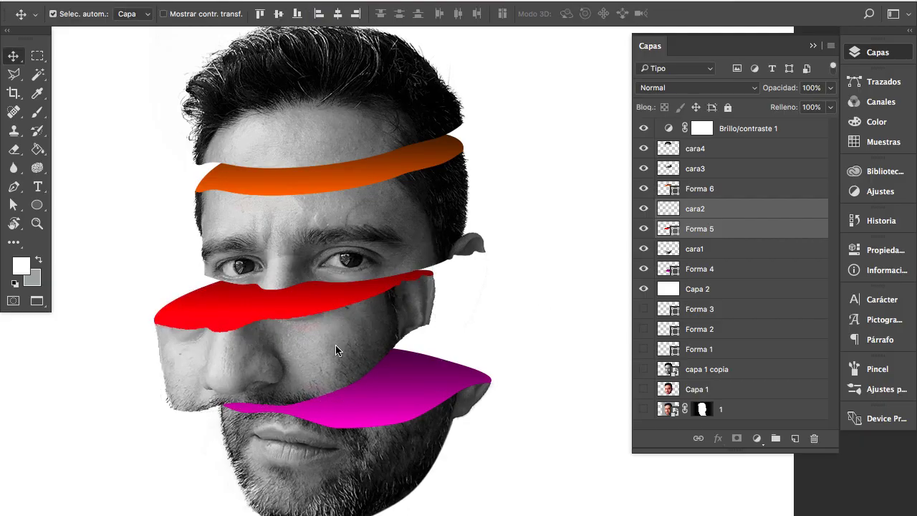
left_click(695, 188)
- Tilt the orange-lidded slice (Forma 6 with cara3) about 5° and shift it up-right
left_click(695, 170, "shift")
key("ctrl+t")
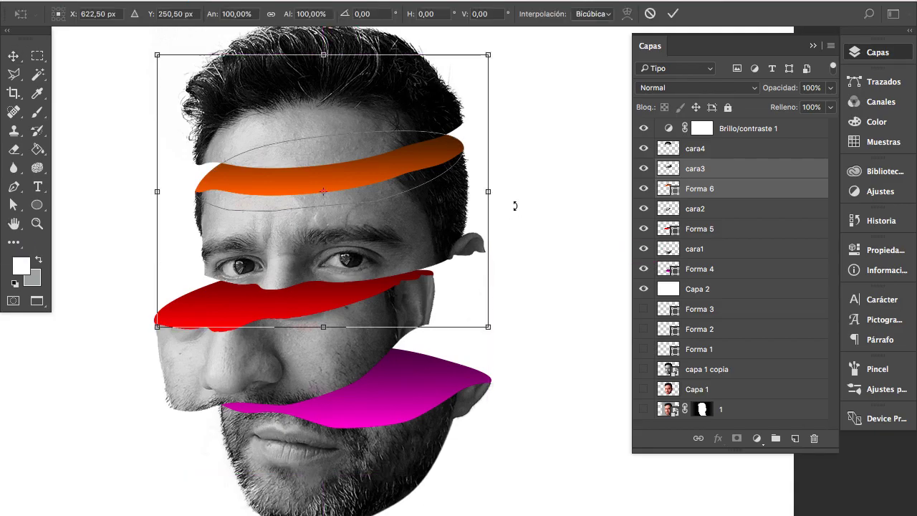
left_click_drag(513, 206, 530, 221)
left_click_drag(364, 260, 359, 255)
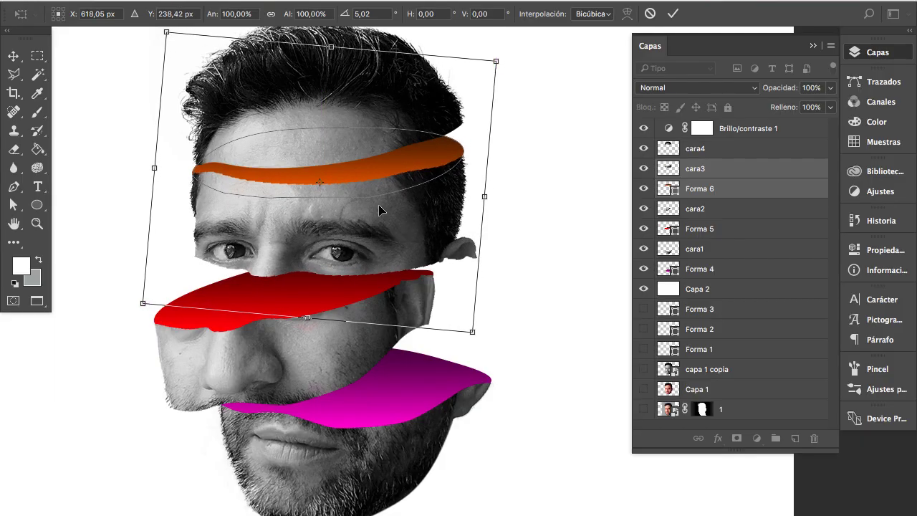
key("Return")
- Tilt the cara4 hair slice about 10° the other way and nudge it slightly right
scroll(398, 223, "up", 2)
left_click(684, 154)
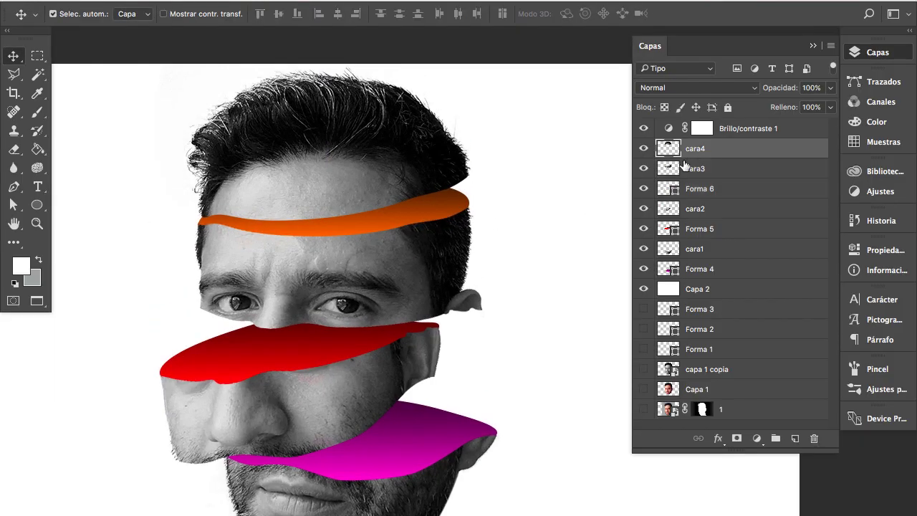
key("ctrl+t")
left_click_drag(542, 250, 563, 226)
left_click_drag(392, 173, 369, 162)
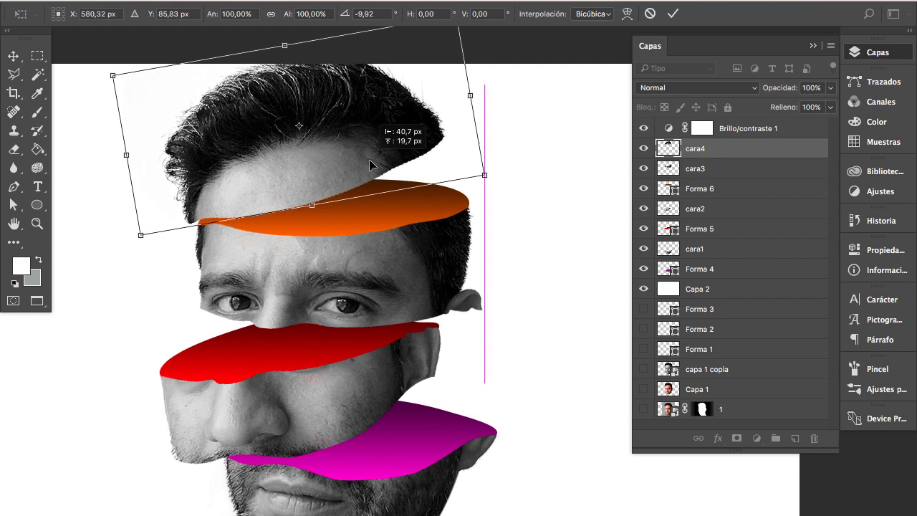
left_click_drag(370, 161, 376, 159)
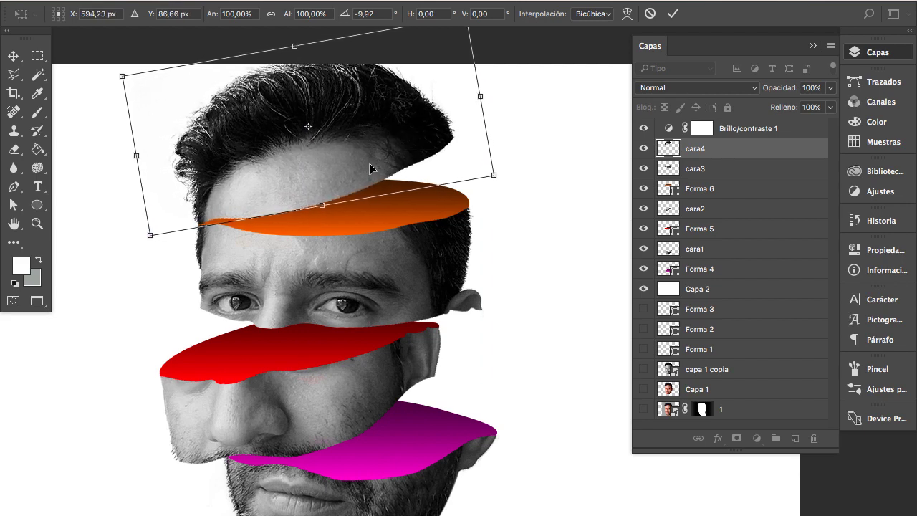
key("Return")
- Shrink the whole stack of face slices to roughly 95% and move it slightly down
scroll(372, 329, "down", 1)
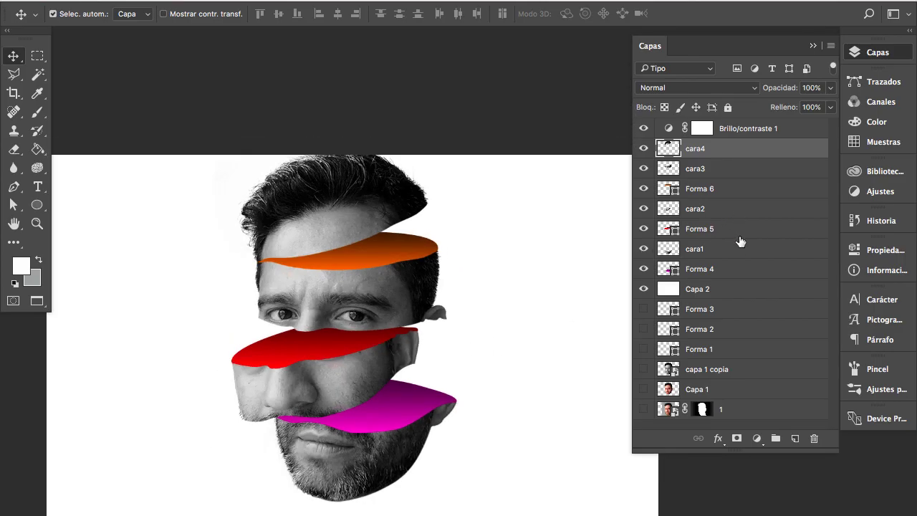
left_click(723, 270, "shift")
key("super+t")
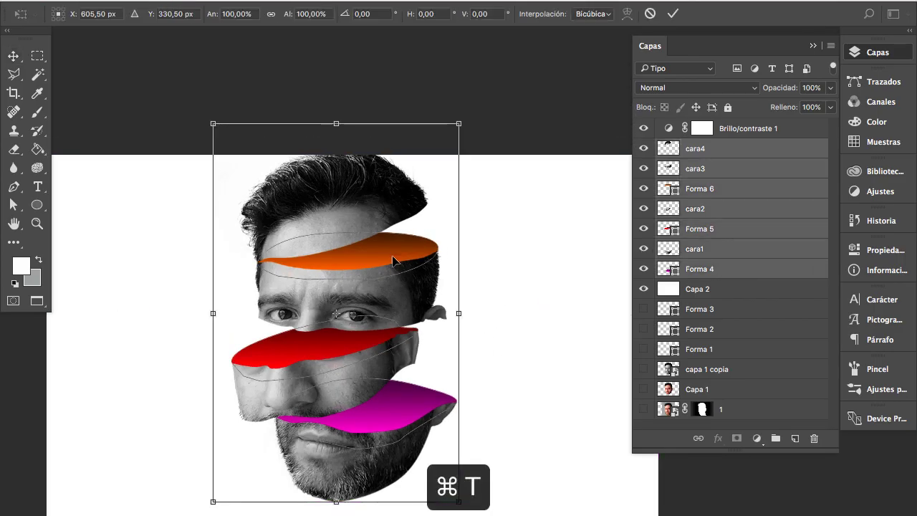
left_click_drag(389, 247, 391, 256)
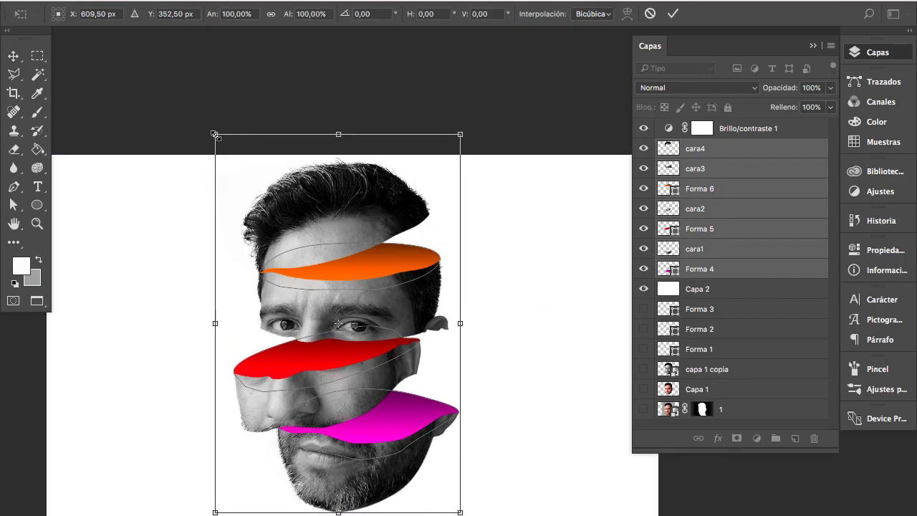
left_click_drag(215, 135, 219, 144)
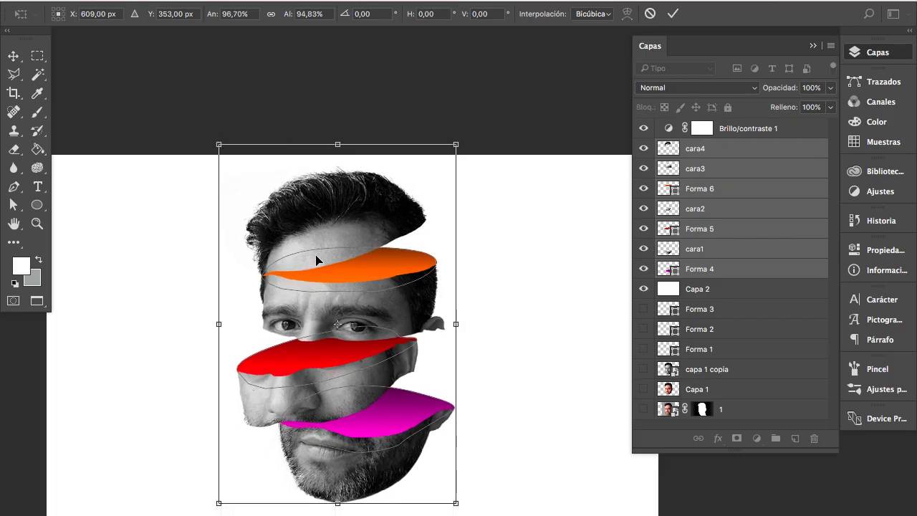
key("Return")
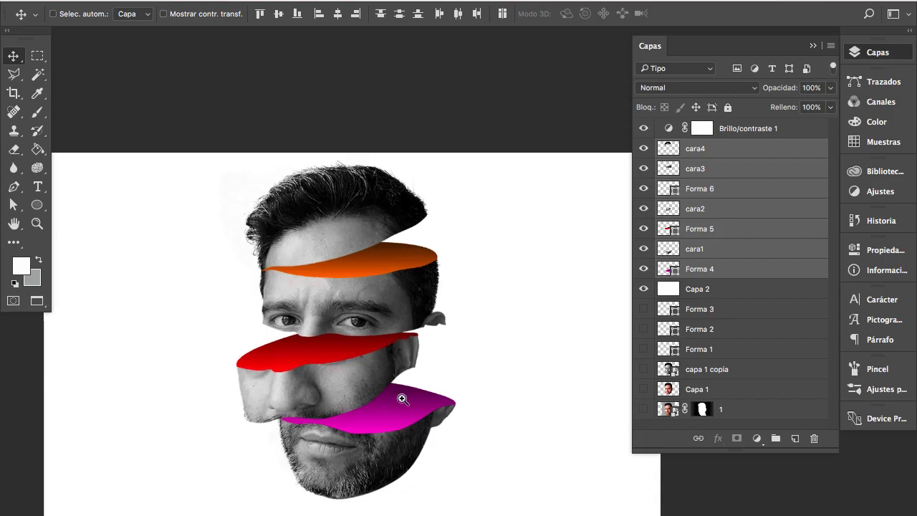
- Zoom in, select the magenta Forma 4 lid and toggle its visibility, then shift the view left
left_click(402, 399, "ctrl")
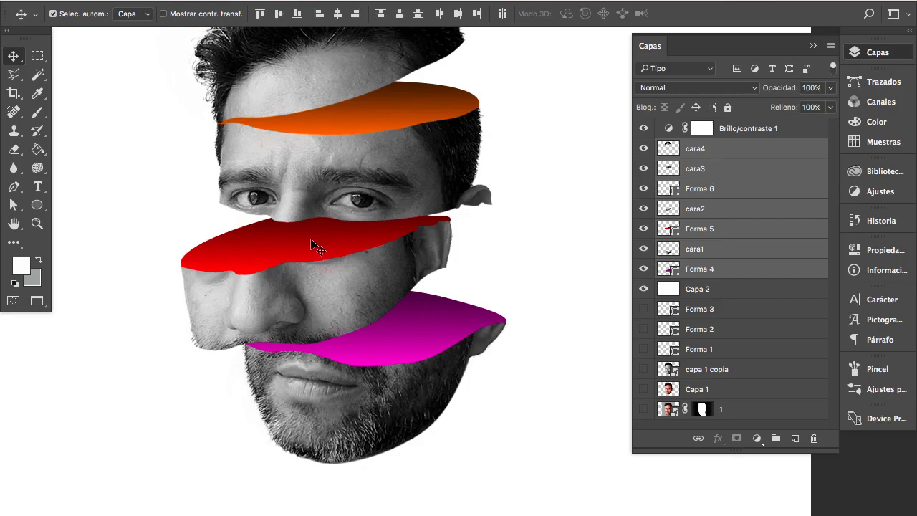
left_click(506, 333)
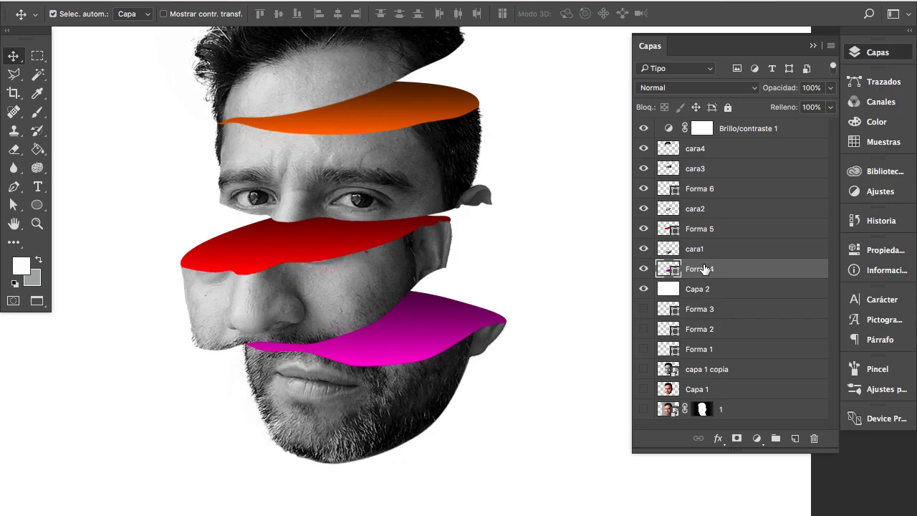
left_click(644, 269)
left_click_drag(509, 304, 391, 303)
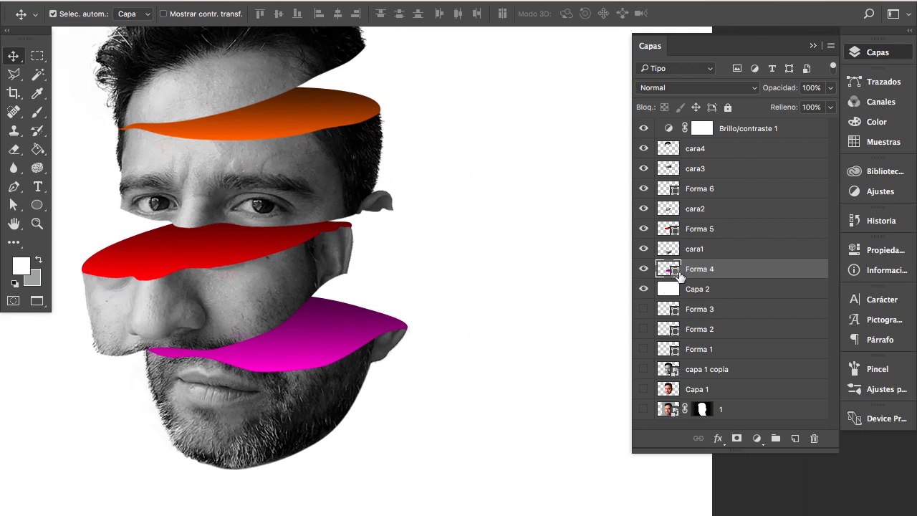
- Rotate Forma 4's gradient to about 110° and move its dark purple stop to 75%
double_click(674, 270)
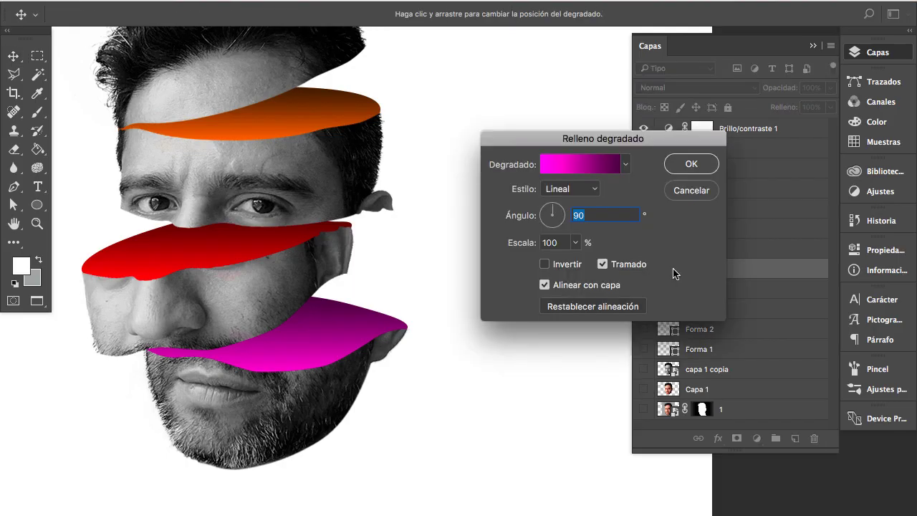
left_click(582, 168)
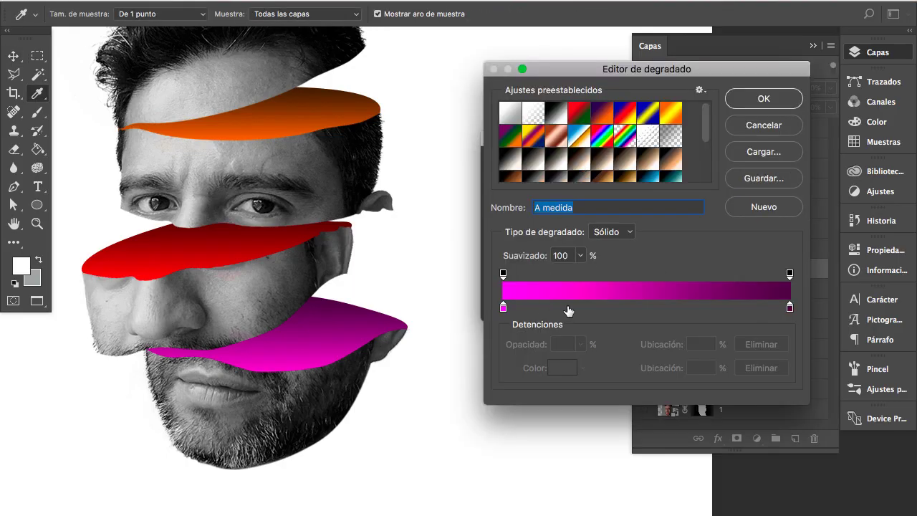
key("Return")
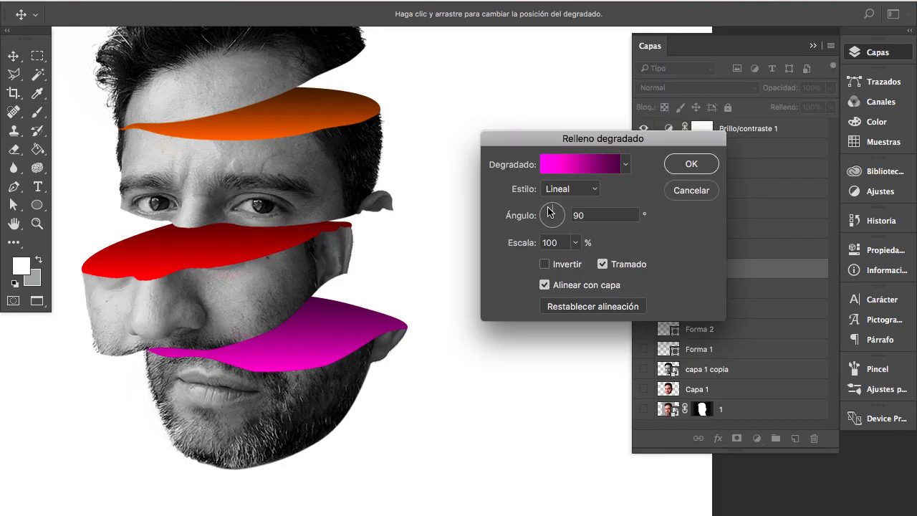
left_click(548, 212)
left_click_drag(548, 212, 551, 210)
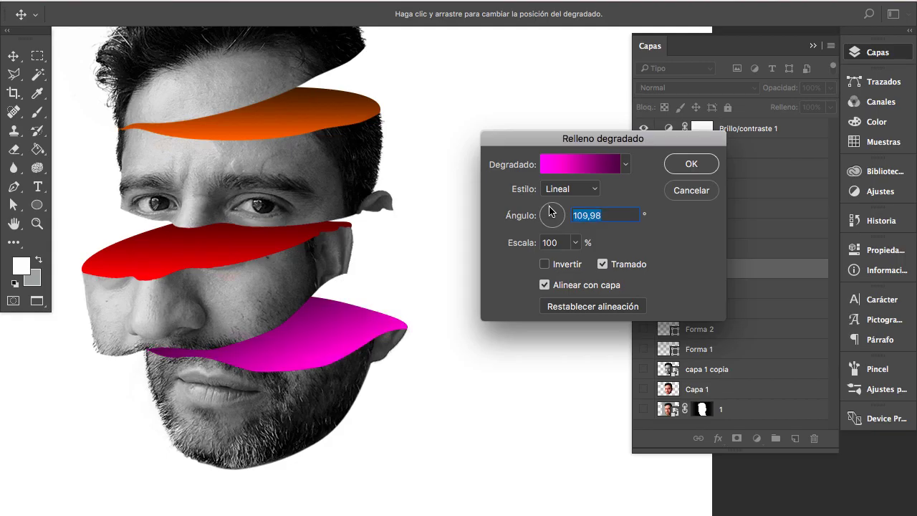
left_click(580, 166)
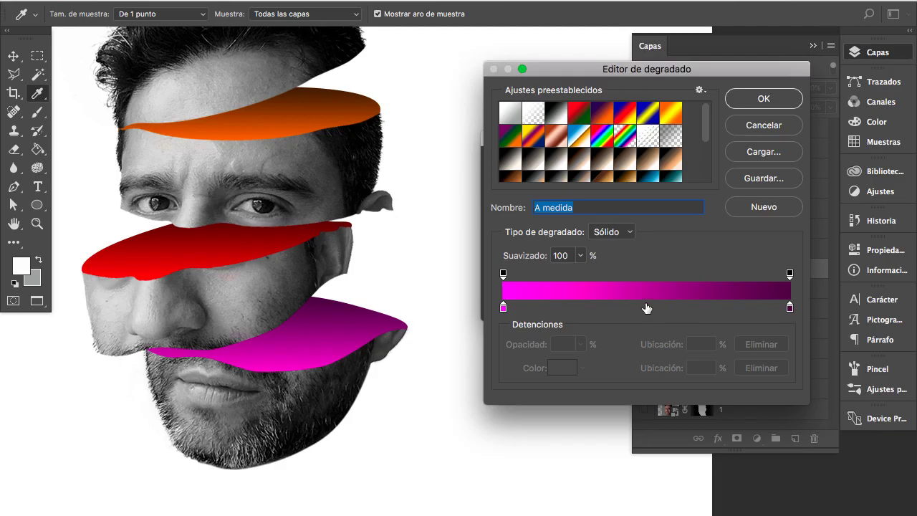
left_click_drag(789, 307, 714, 310)
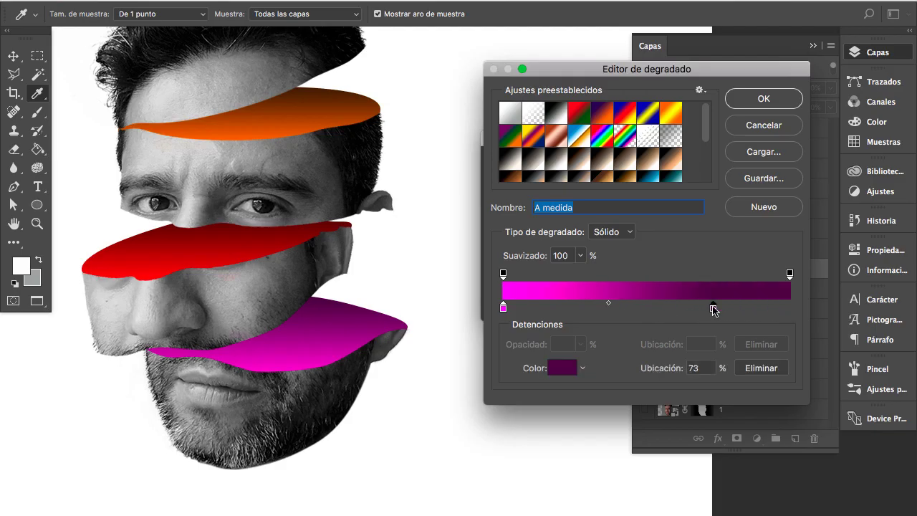
left_click_drag(715, 309, 718, 310)
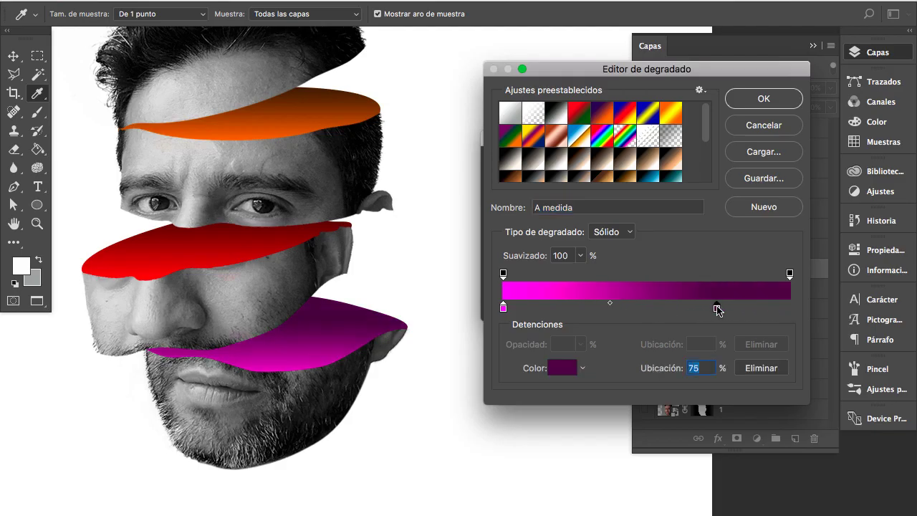
left_click(749, 102)
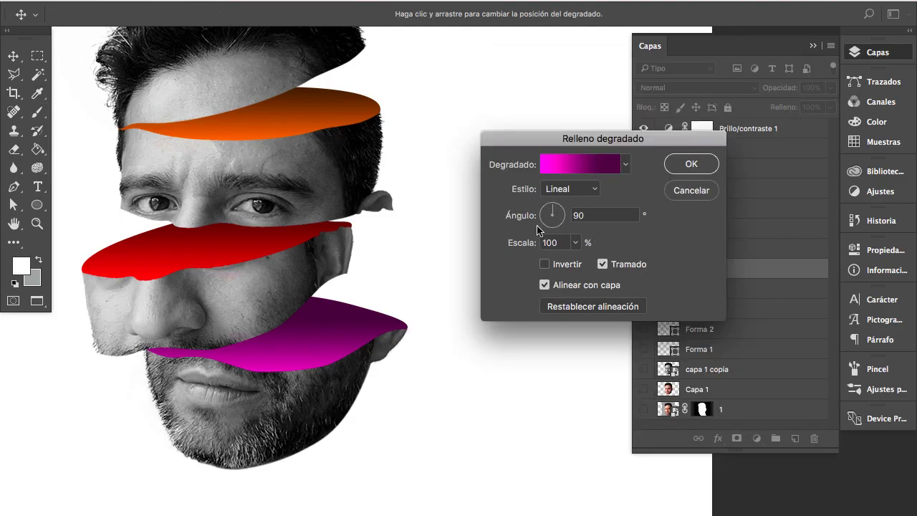
- Set the magenta gradient to 131,63°, dark purple stop at 68%, midpoint at 35%, and apply
left_click_drag(548, 213, 548, 213)
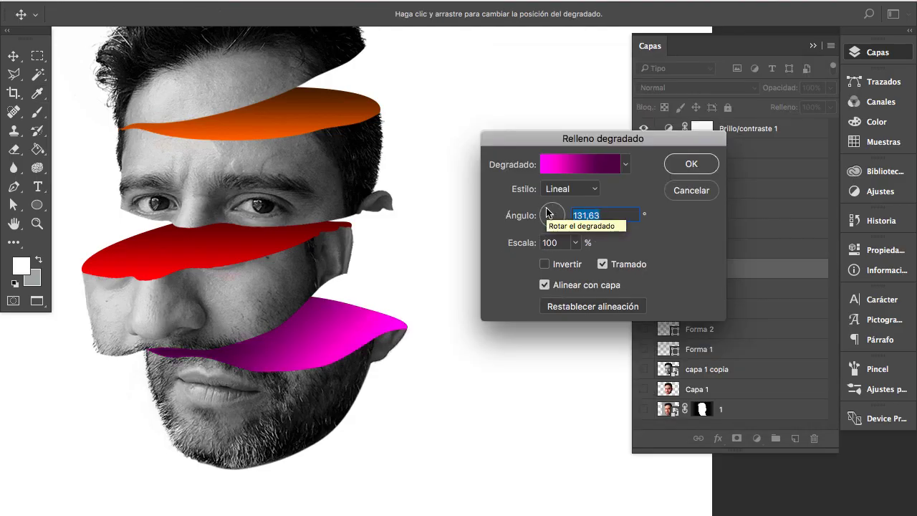
left_click(613, 166)
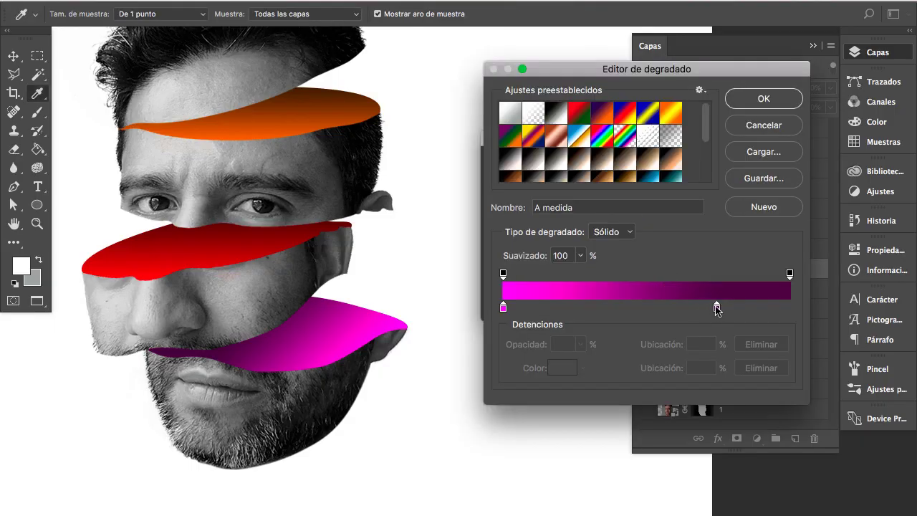
left_click_drag(716, 310, 698, 309)
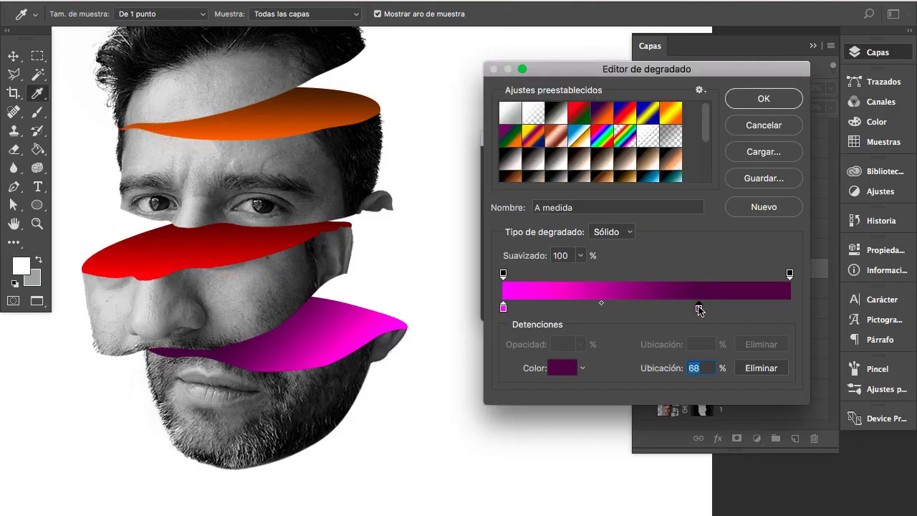
left_click_drag(600, 306, 576, 306)
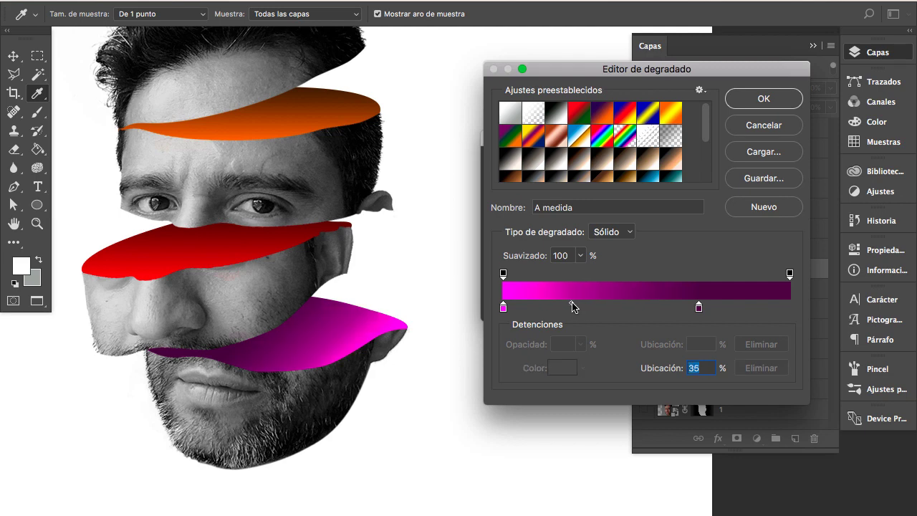
left_click(786, 98)
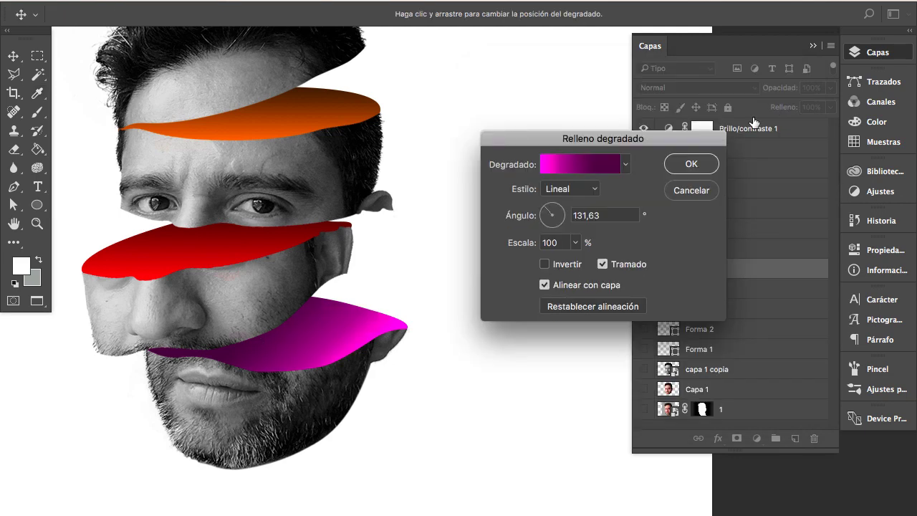
left_click(692, 164)
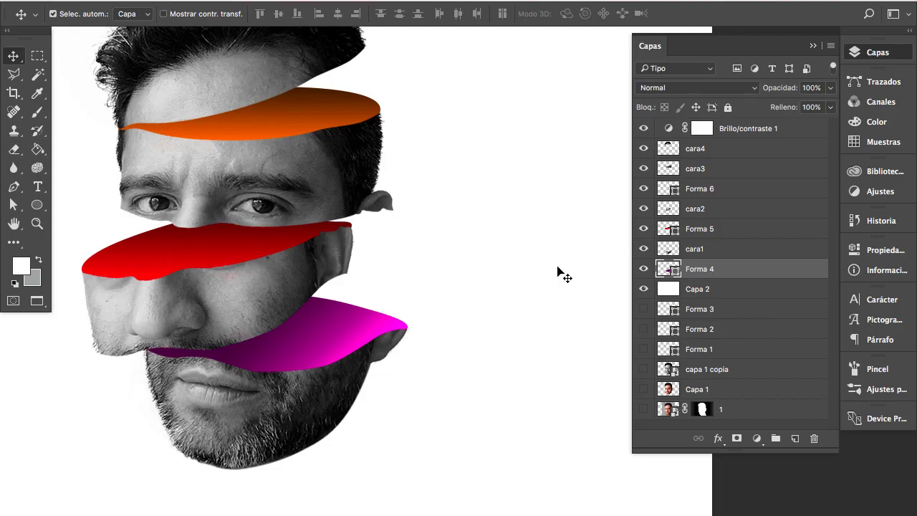
- Move Forma 5's dark red gradient stop to 67% and tilt the angle to 74,05°
double_click(673, 230)
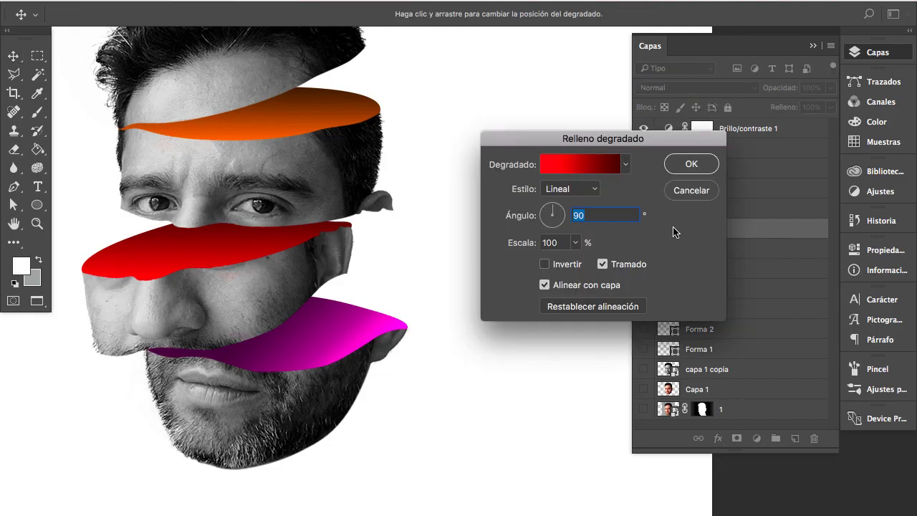
left_click(574, 167)
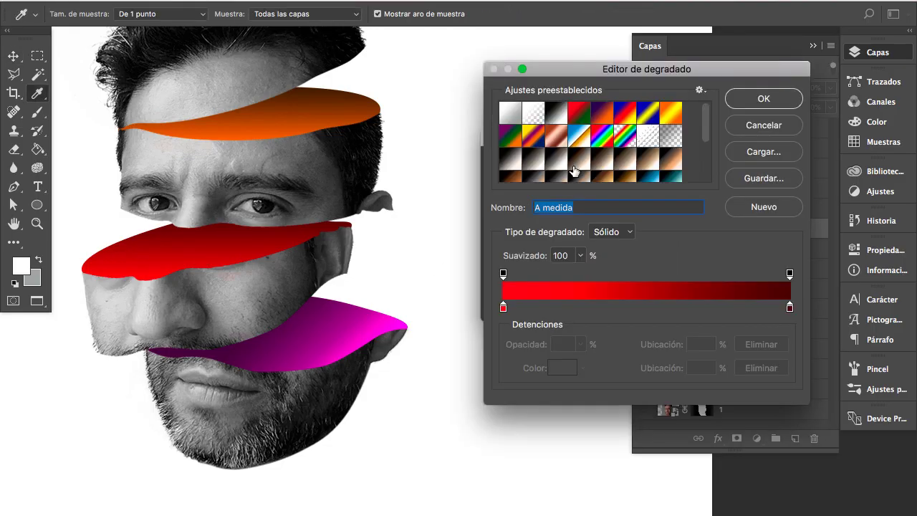
left_click_drag(788, 308, 696, 307)
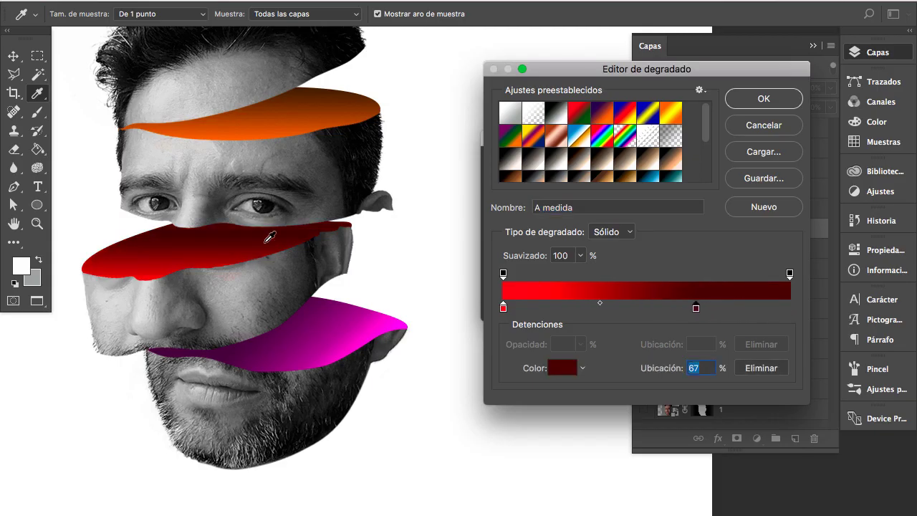
left_click(763, 98)
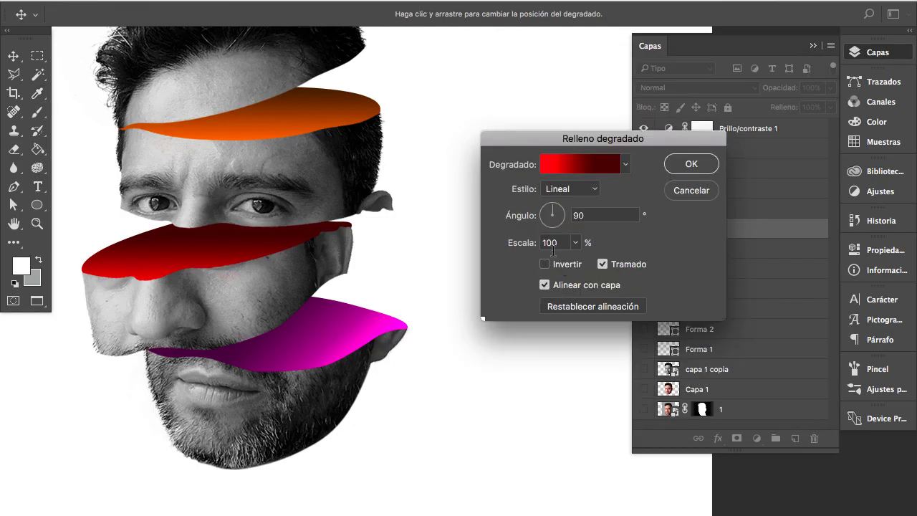
left_click(554, 208)
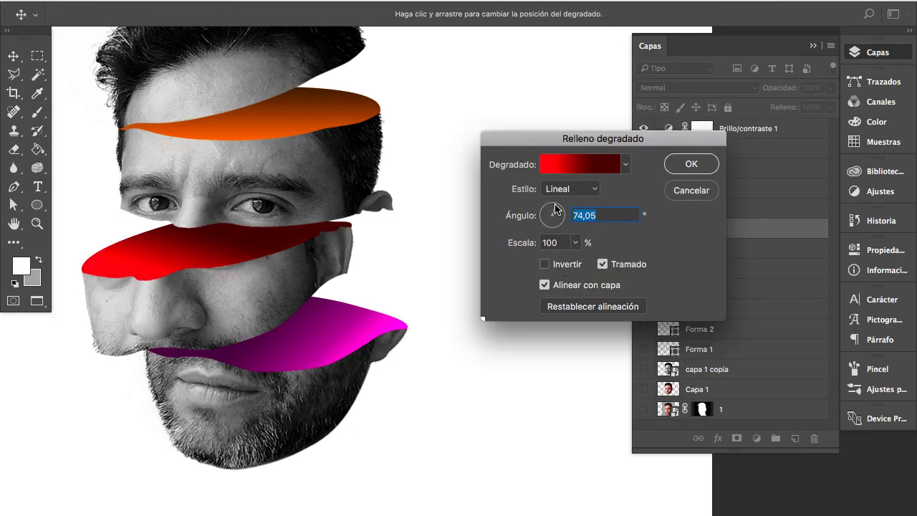
- Darken the dark red stop's colour and apply the red gradient fill
left_click(611, 160)
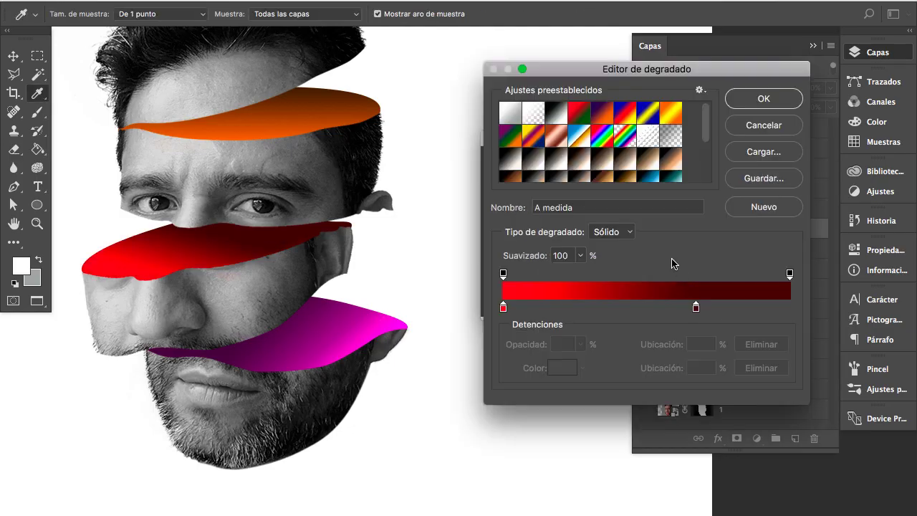
double_click(695, 309)
left_click_drag(651, 205, 648, 214)
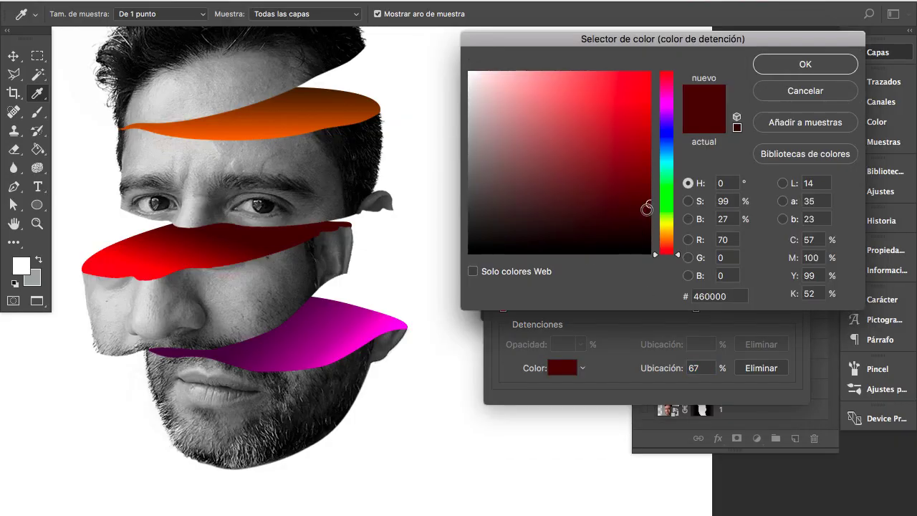
left_click(767, 63)
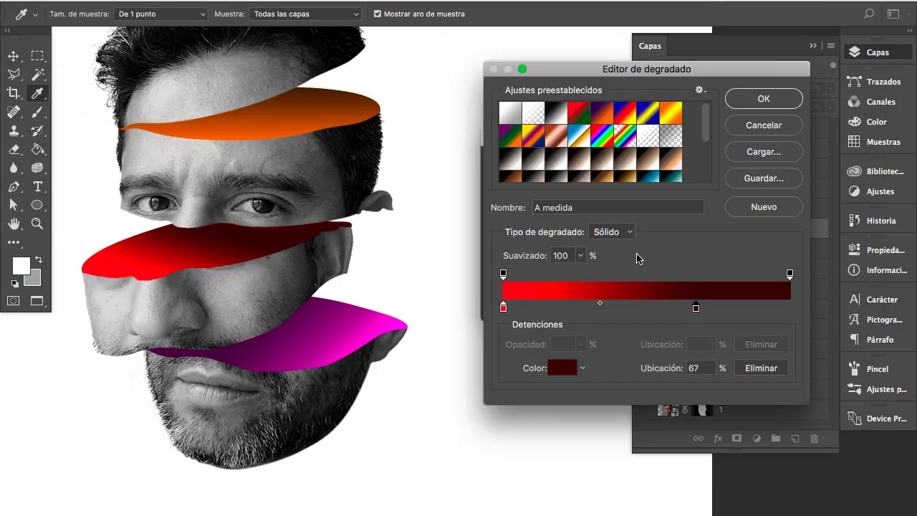
left_click(763, 98)
left_click(692, 165)
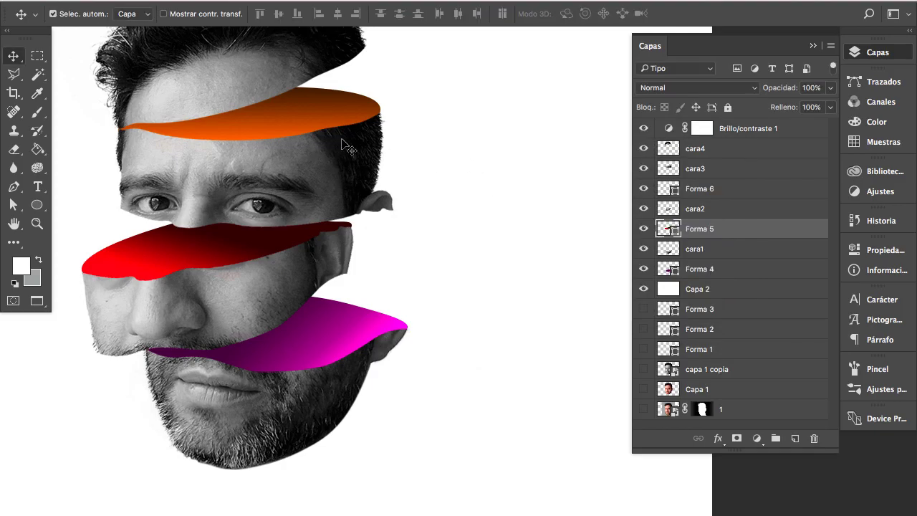
scroll(319, 143, "up", 2)
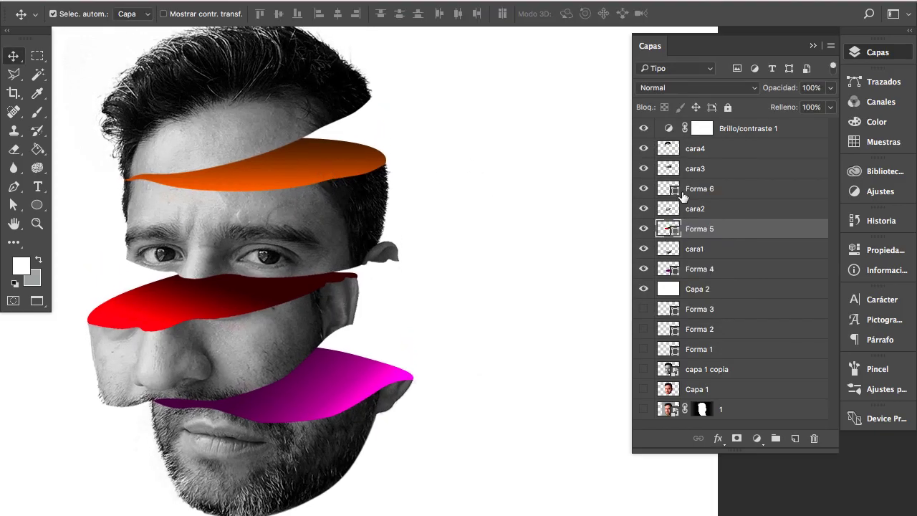
- Rotate Forma 6's gradient to 127,87° and pull the dark brown stop and midpoint inward
double_click(676, 190)
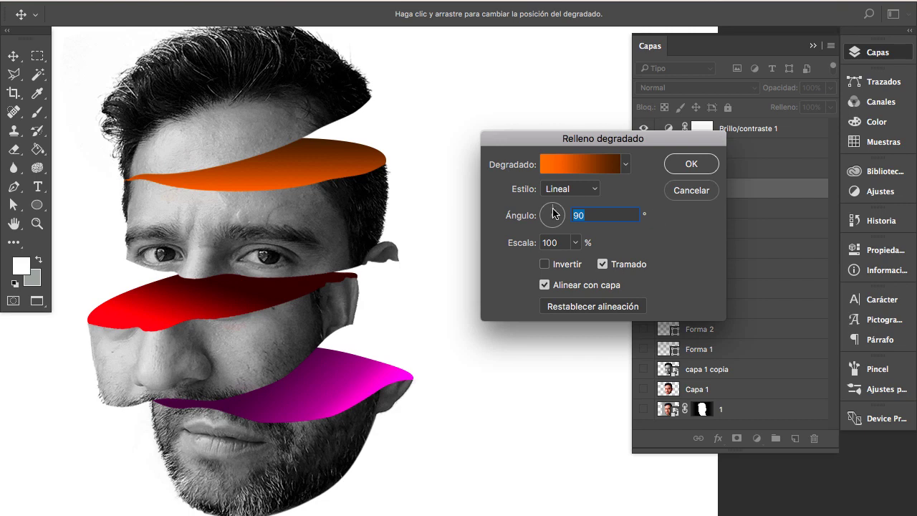
left_click_drag(552, 213, 547, 215)
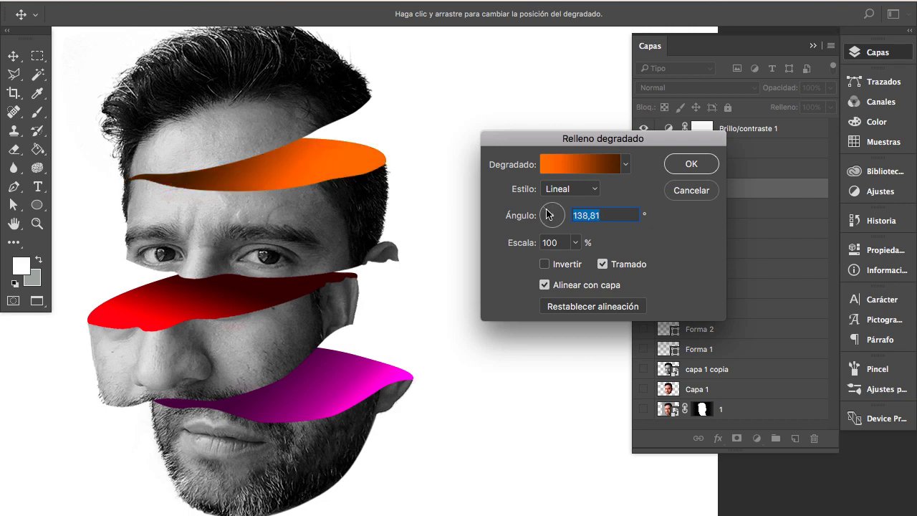
left_click(594, 167)
left_click_drag(789, 309, 688, 308)
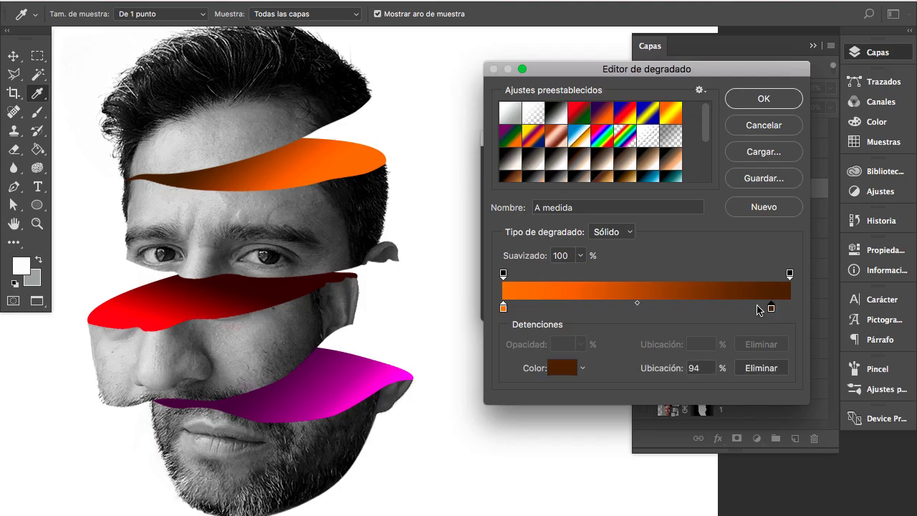
left_click_drag(596, 308, 552, 308)
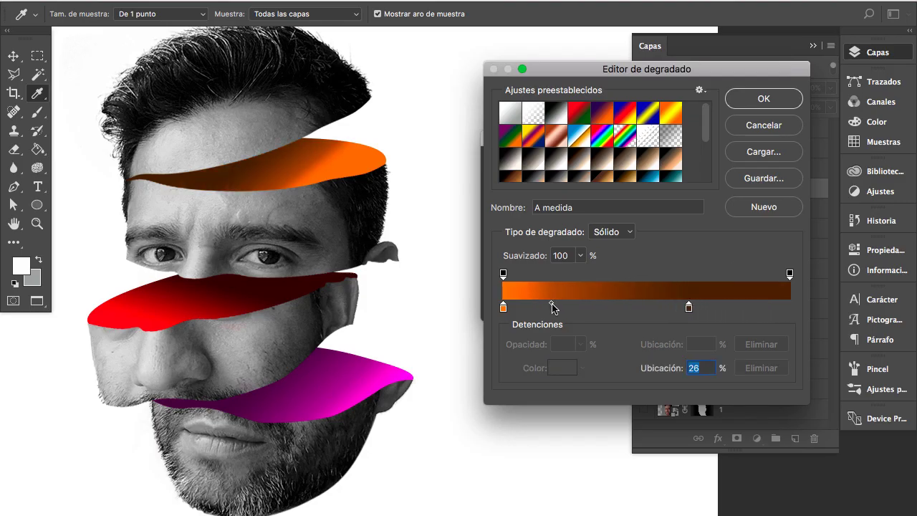
- Darken the starting orange stop to burnt orange 9b4f04 and apply the fill
double_click(504, 308)
left_click_drag(647, 111, 647, 129)
left_click_drag(647, 134, 646, 143)
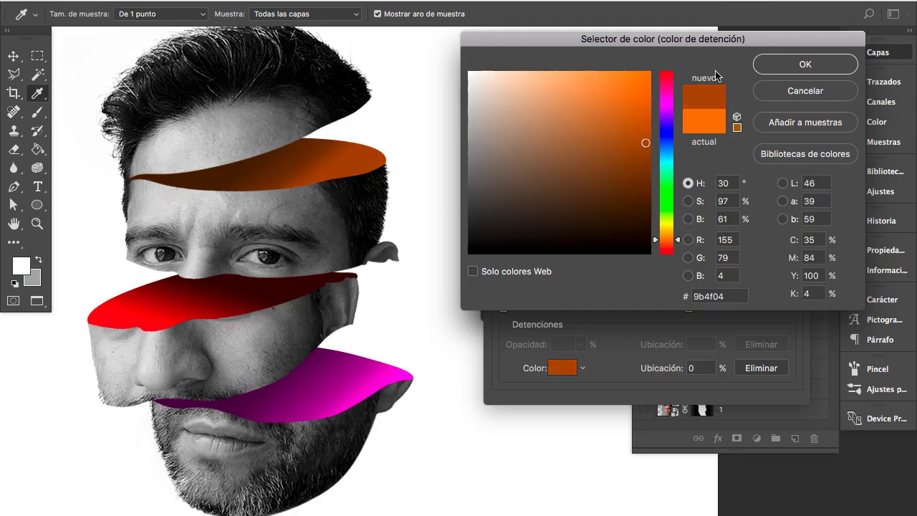
left_click(776, 68)
left_click(760, 100)
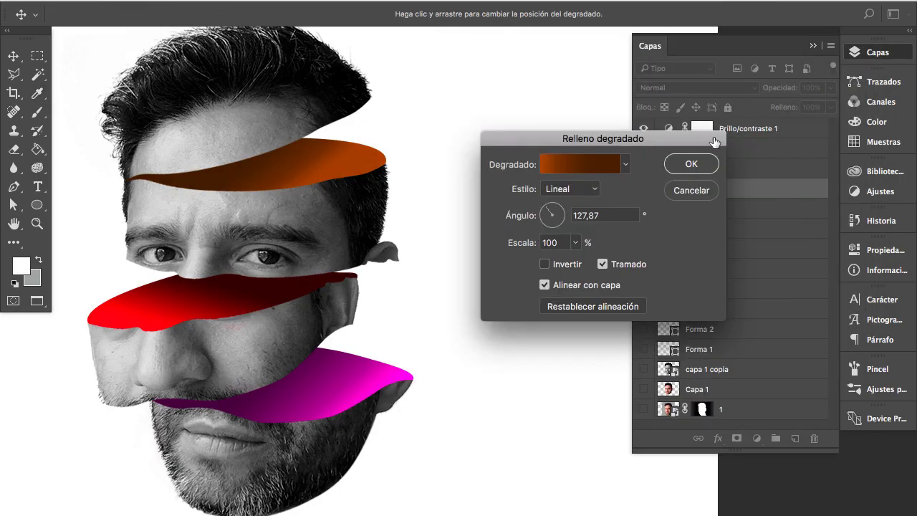
left_click(692, 164)
left_click_drag(460, 302, 490, 313)
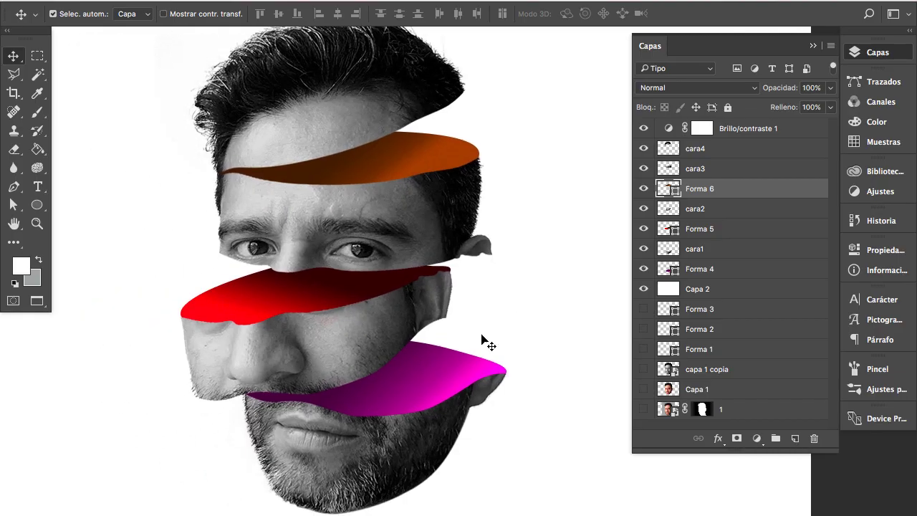
- Zoom out to the whole canvas and add a new empty layer above Capa 2
left_click(353, 313, "alt")
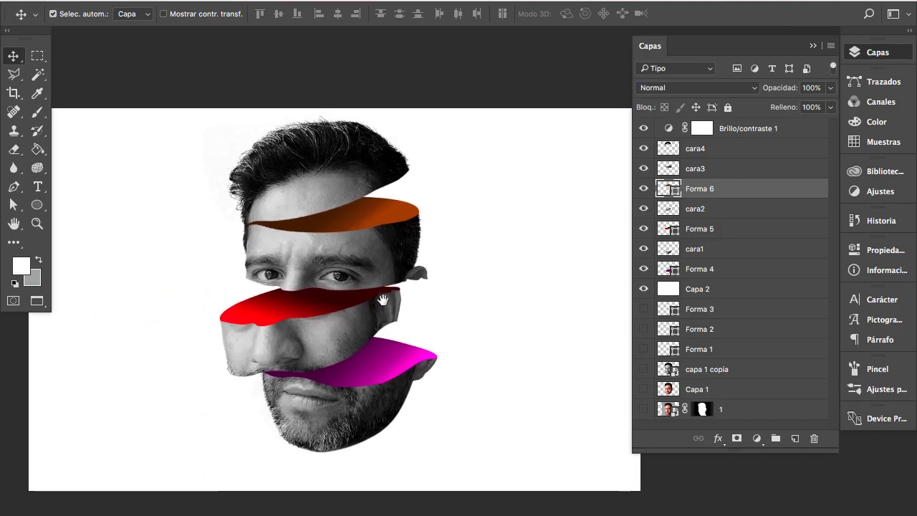
left_click(405, 292, "alt")
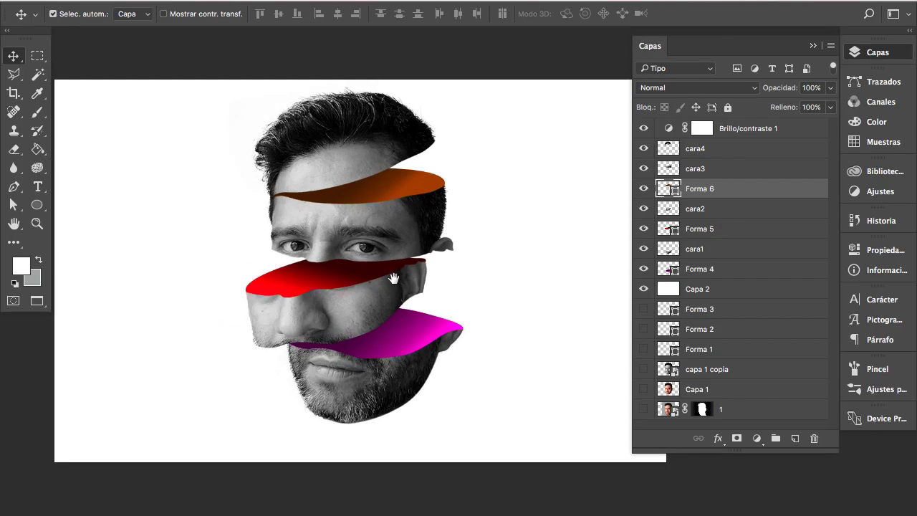
left_click(726, 287)
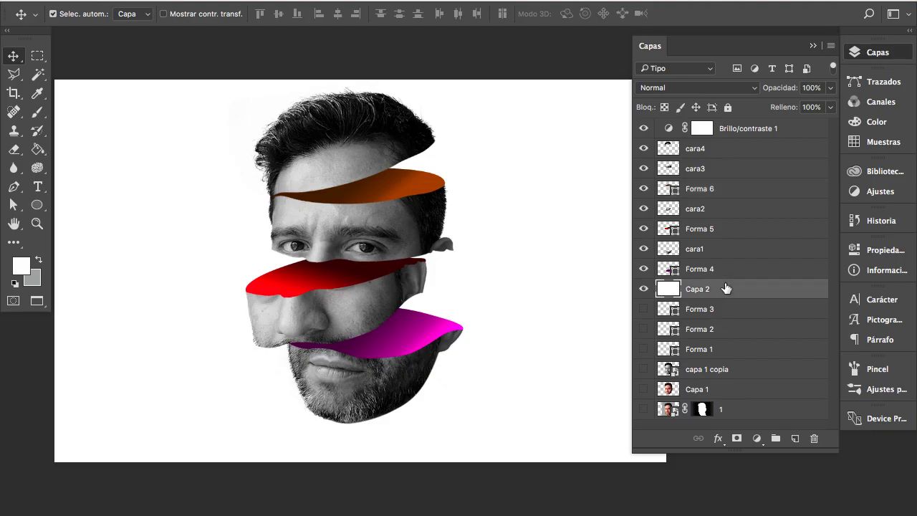
left_click(795, 438)
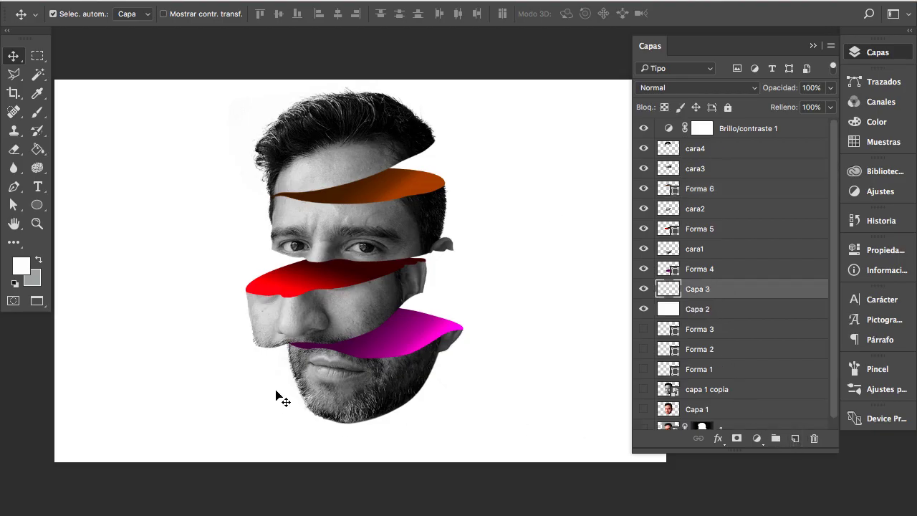
- Paint a wide, soft, flattened black brush shadow under the chin
key("b")
key("d")
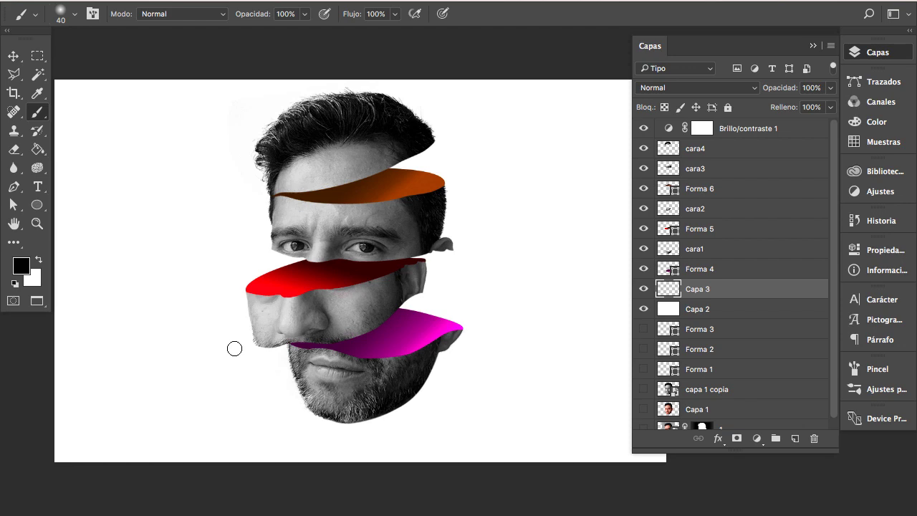
right_click(234, 349)
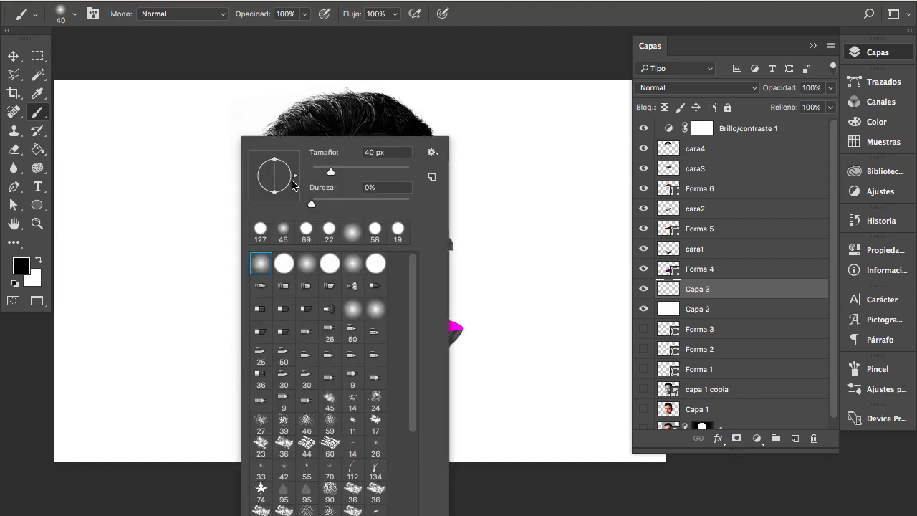
left_click_drag(274, 160, 275, 173)
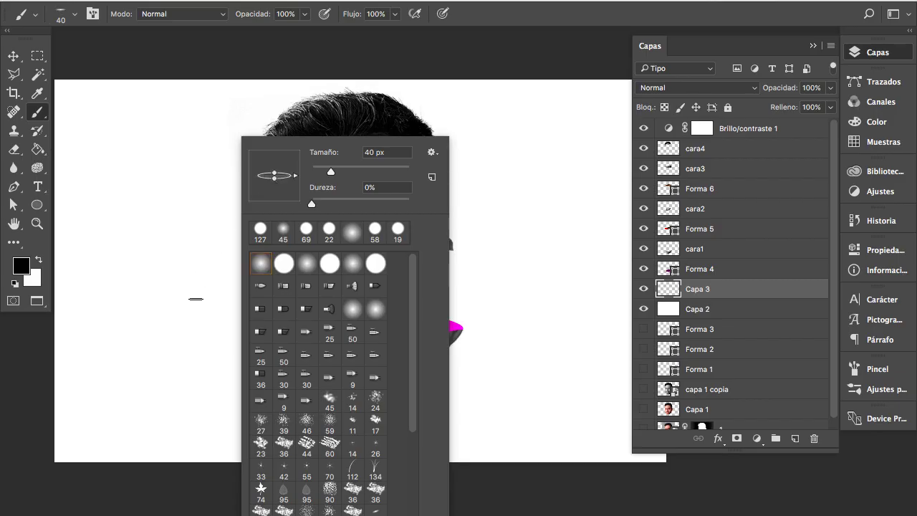
left_click(197, 306)
left_click_drag(355, 452, 398, 445)
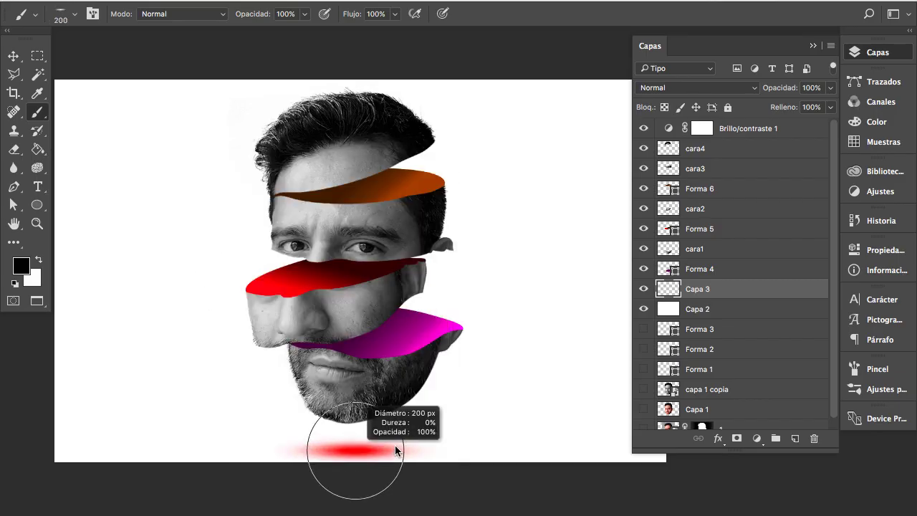
left_click(356, 438)
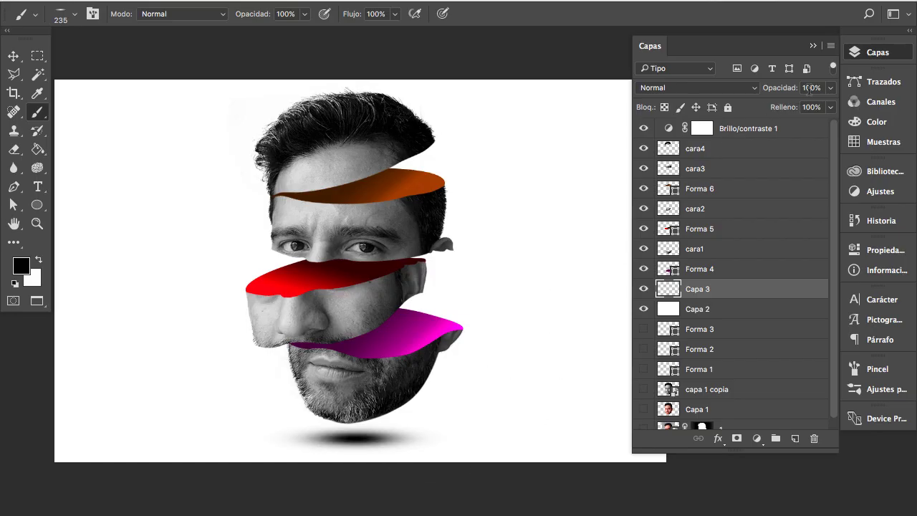
- Set the shadow layer Capa 3 to 50% opacity and preview the image full-screen
left_click(810, 88)
type("51")
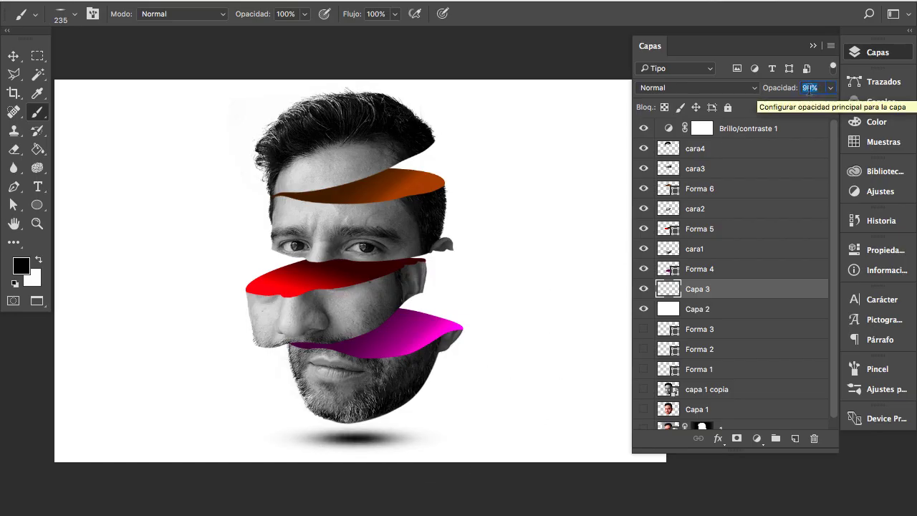
key("Return")
type("50")
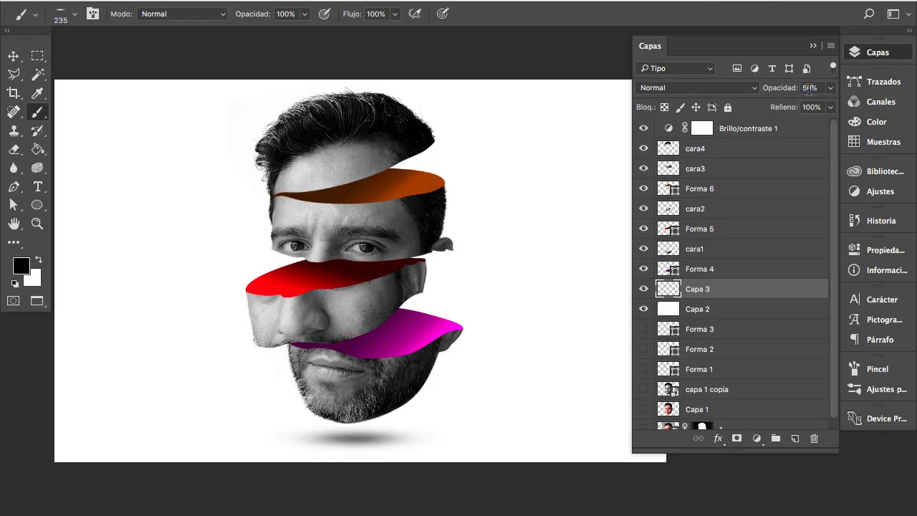
key("Return")
key("v")
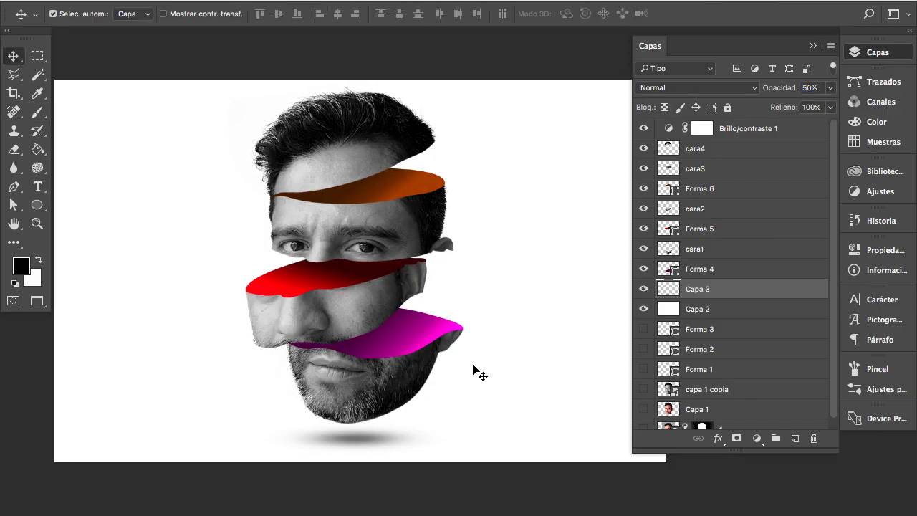
key("Tab")
key("ctrl+0")
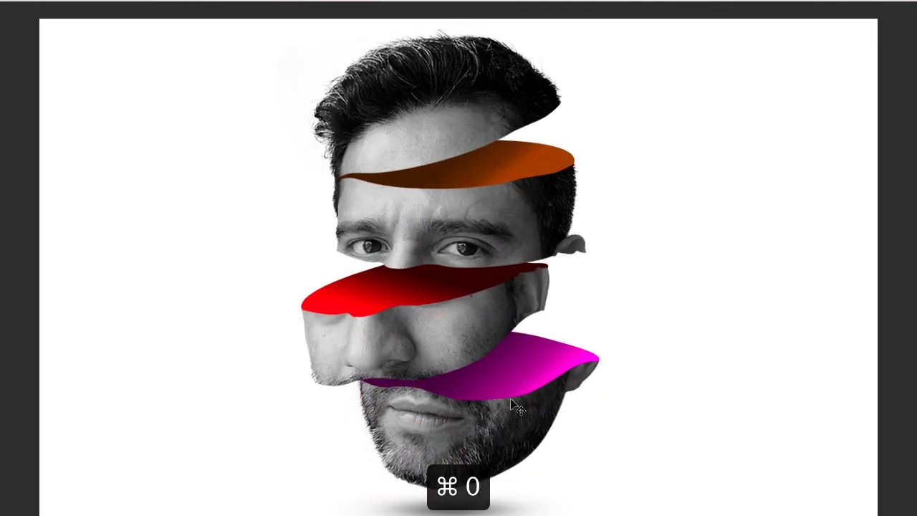
- Stamp all visible layers into a new top layer Capa 4 above Brillo/contraste 1
key("Tab")
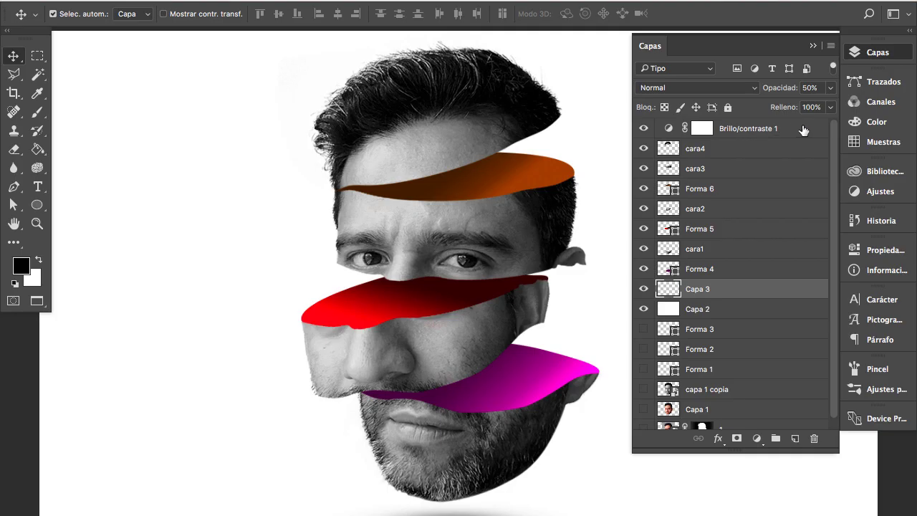
left_click(804, 129)
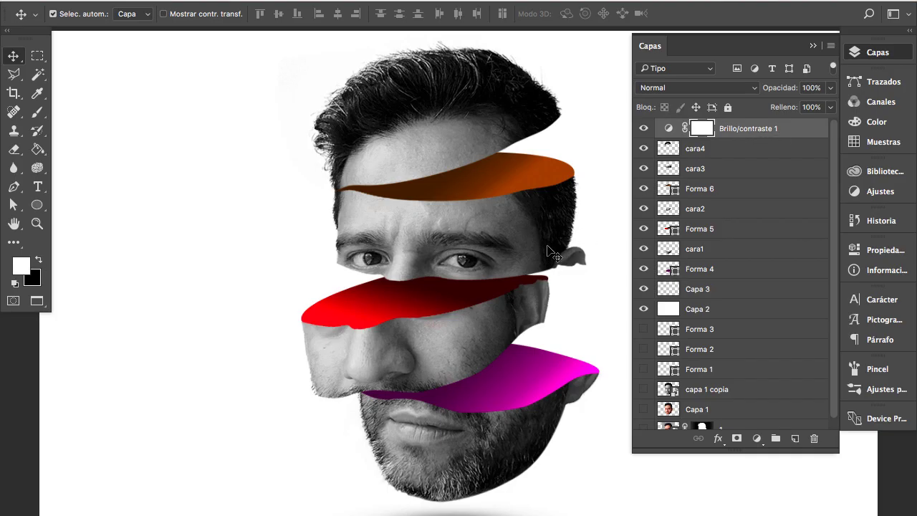
key("ctrl+alt+shift+e")
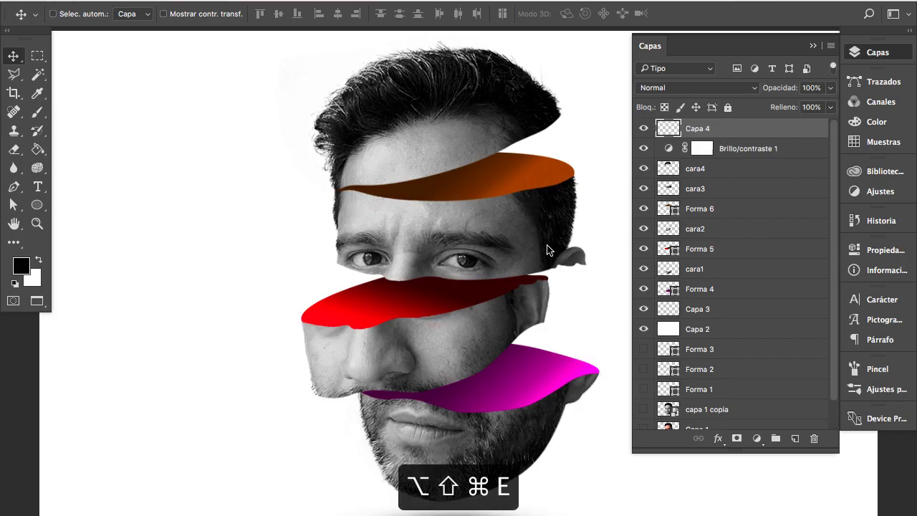
key("ctrl+minus")
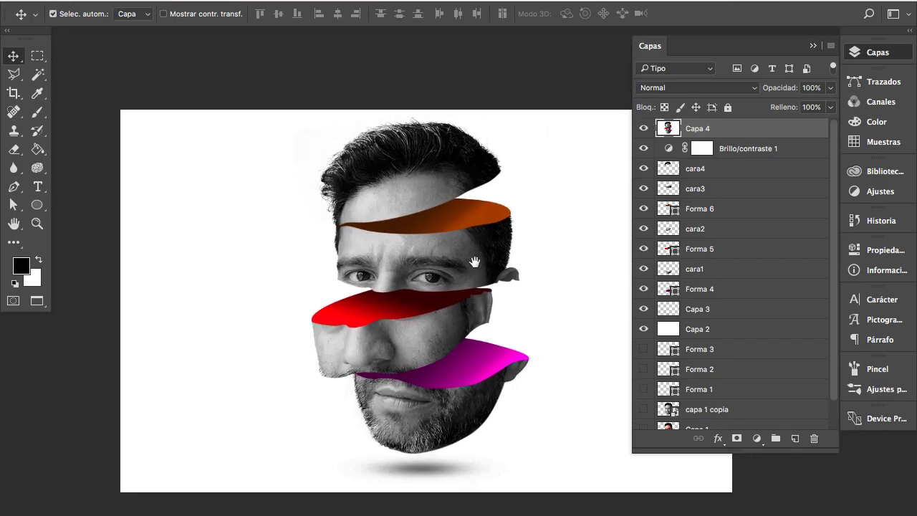
- Apply Paso alto at 3 pixels to Capa 4 and blend it in Superponer mode
left_click(414, 0)
mouse_move(459, 287)
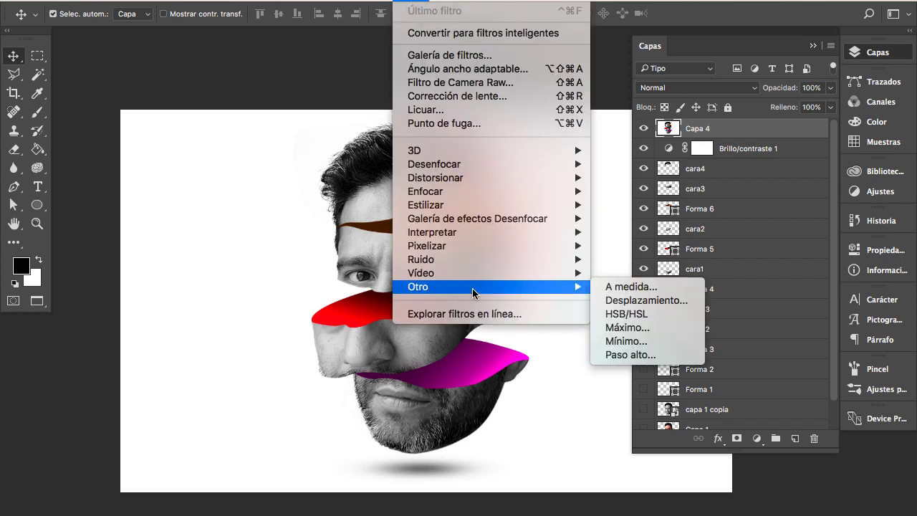
left_click(631, 355)
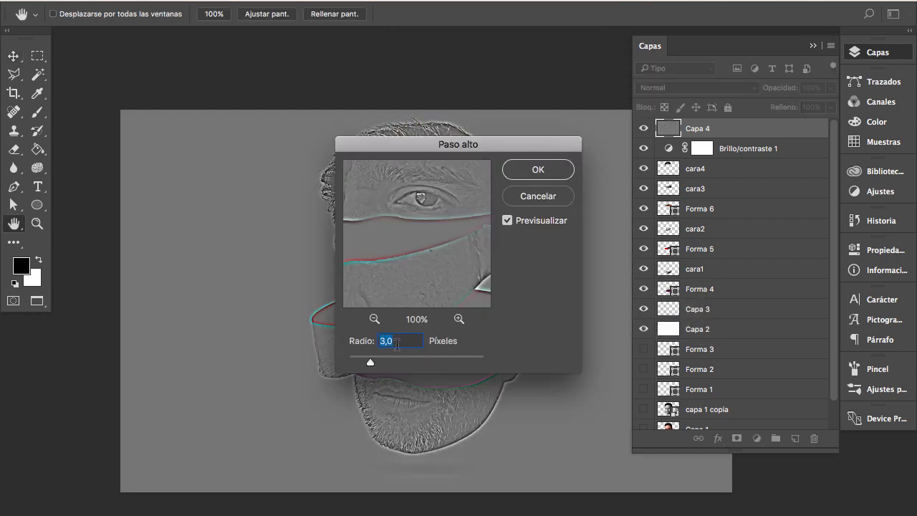
left_click(539, 172)
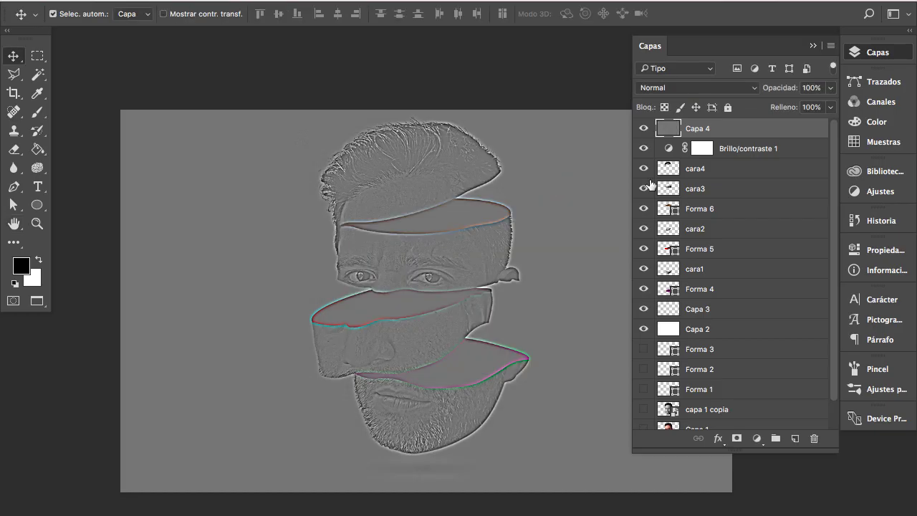
left_click(745, 88)
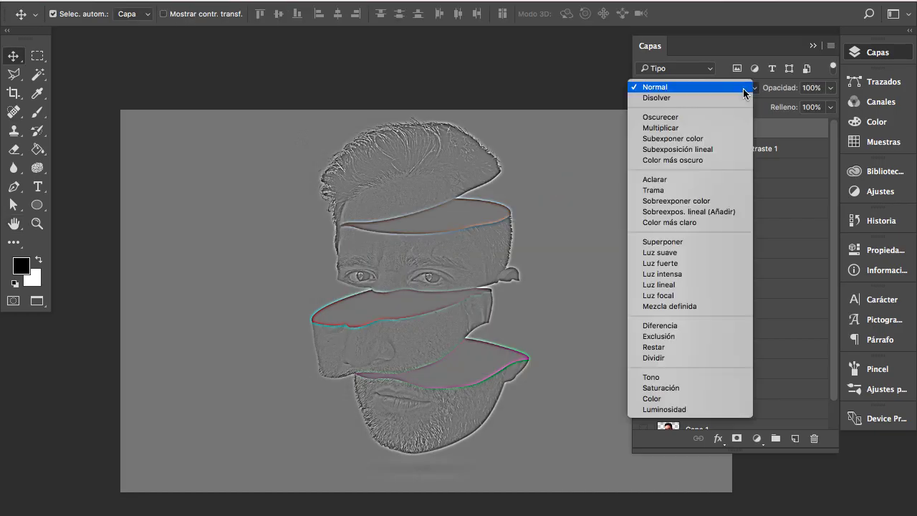
left_click(683, 241)
- Toggle Capa 4 to compare the sharpening, then preview full-screen at actual size
key("super+0")
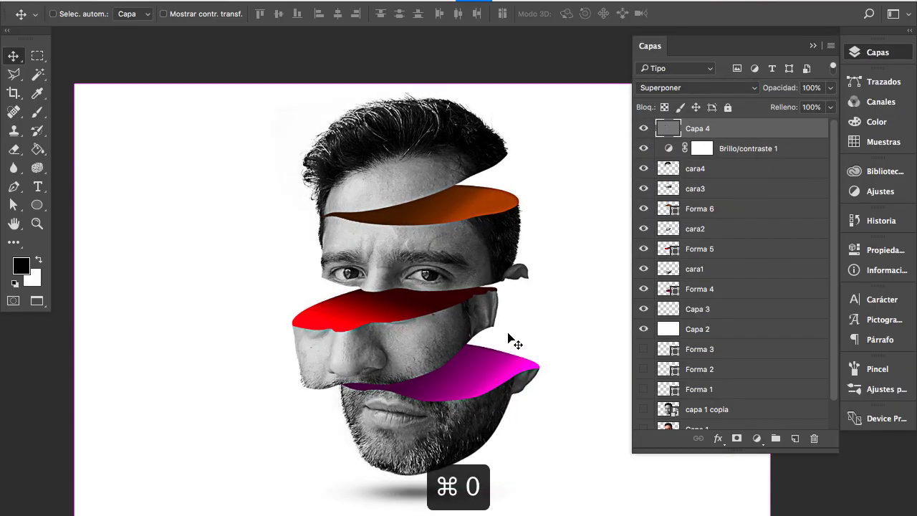
left_click(644, 128)
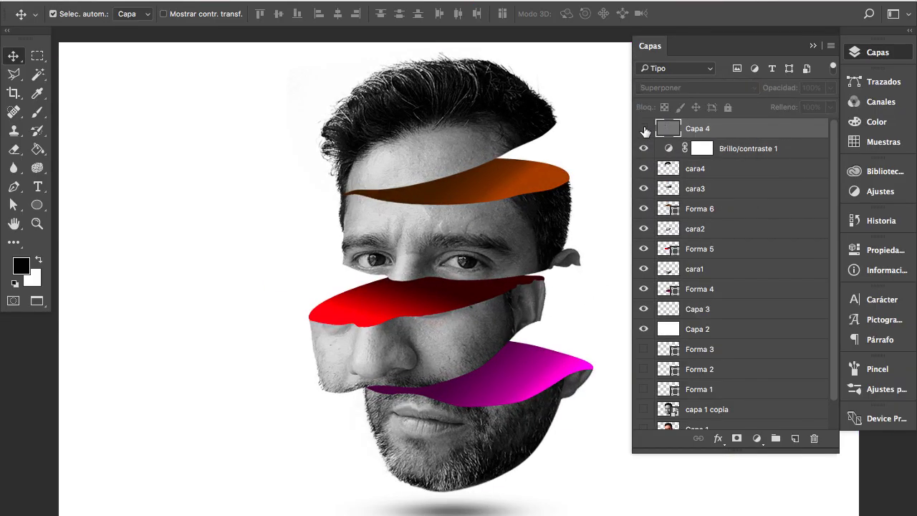
left_click(643, 129)
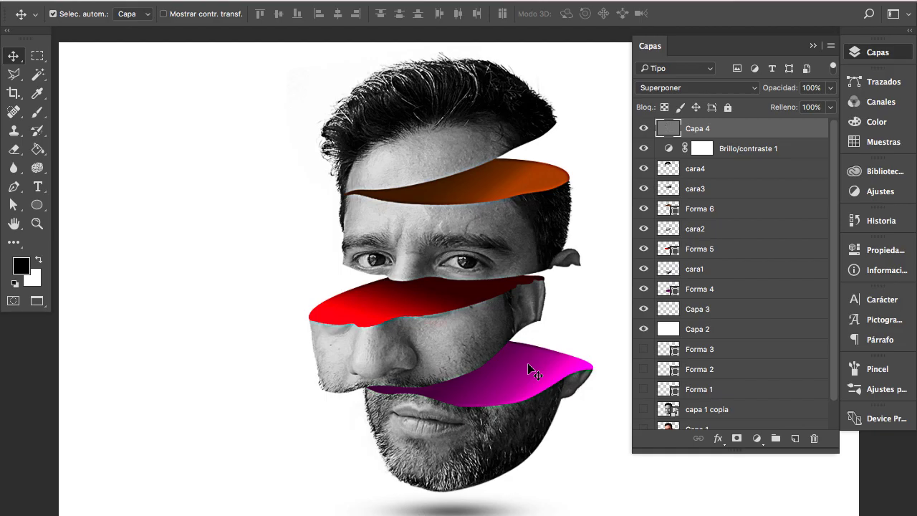
key("f")
key("super+0")
key("alt+super+0")
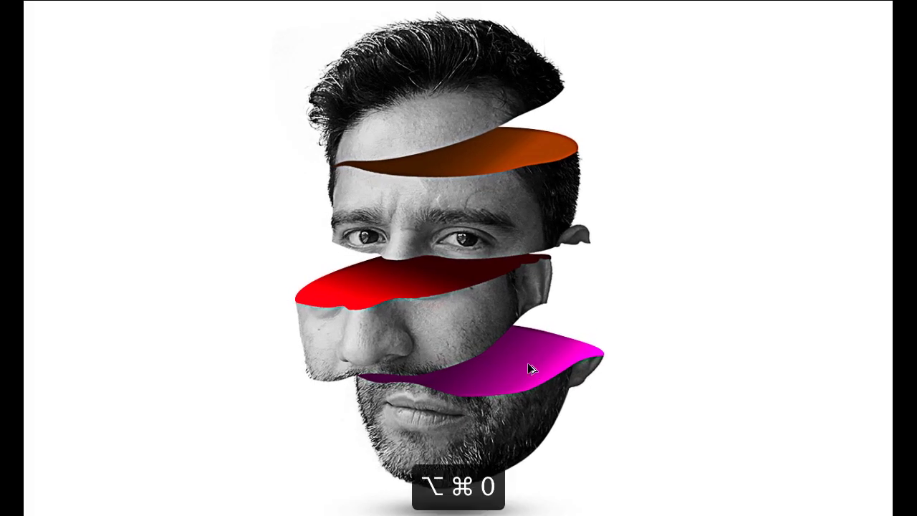